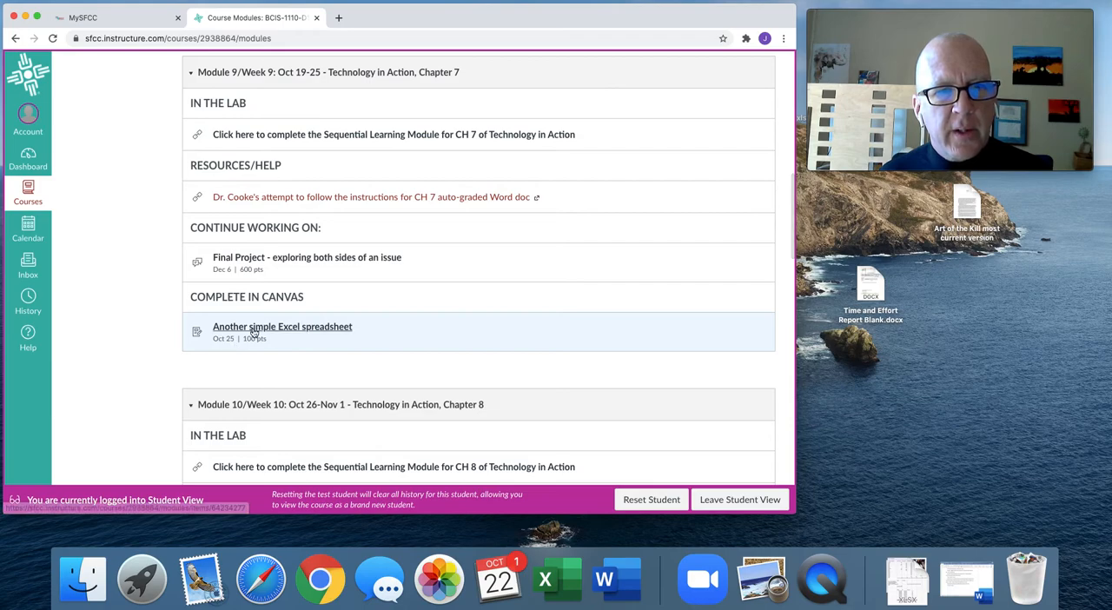
Open the "Another simple Excel spreadsheet" assignment from Module 9, then download and open its grading analysis template in Excel.
{"action": "scroll", "coordinate": [282, 331], "scroll_direction": "up", "scroll_amount": 1}
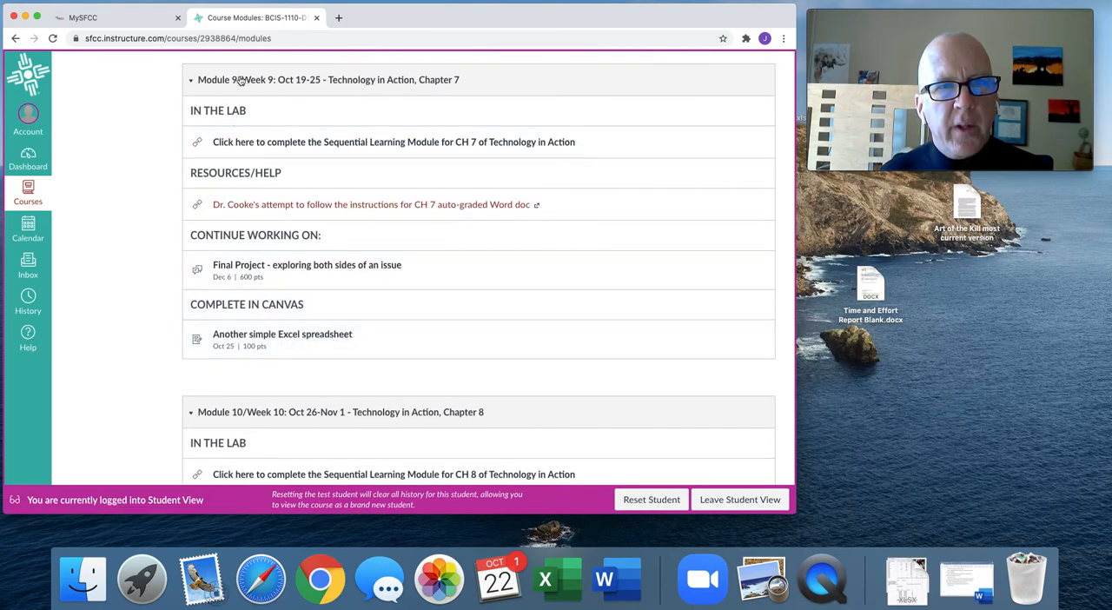
{"action": "left_click", "coordinate": [311, 338]}
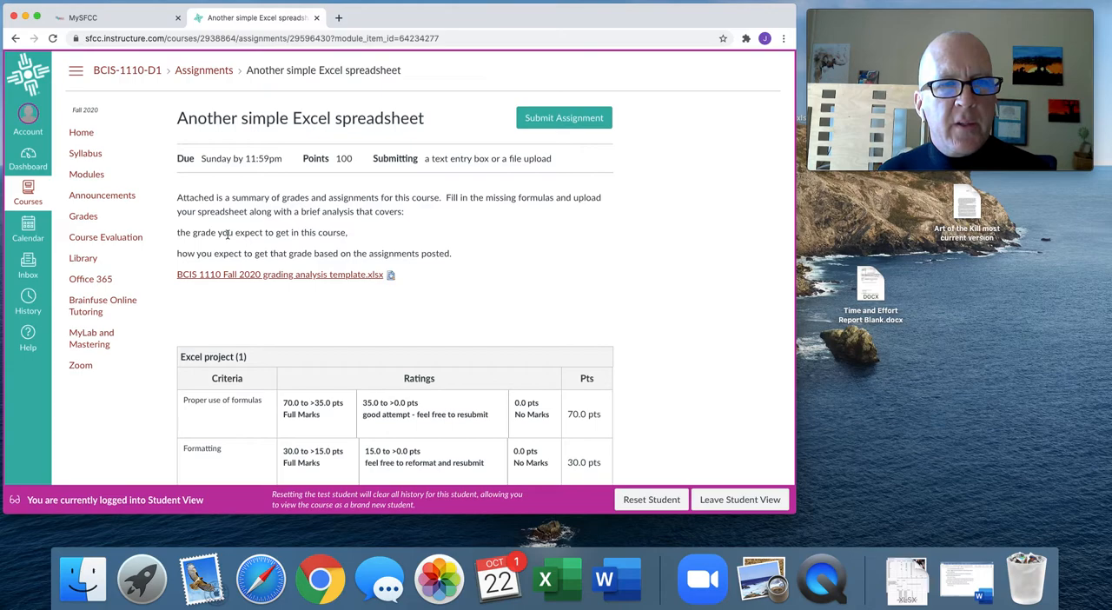
{"action": "left_click", "coordinate": [285, 276]}
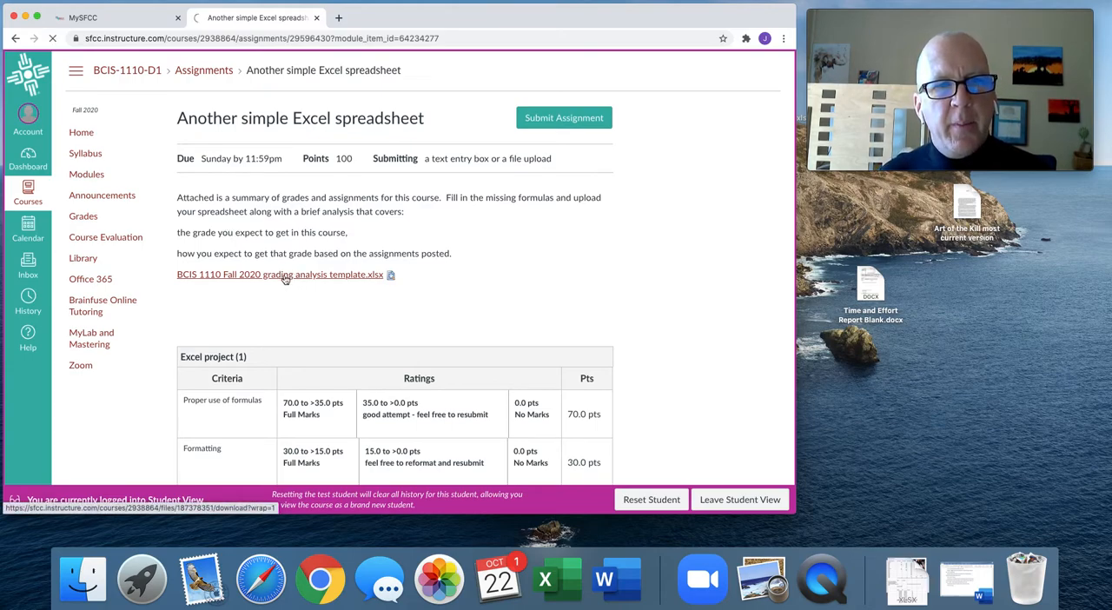
{"action": "left_click", "coordinate": [85, 497]}
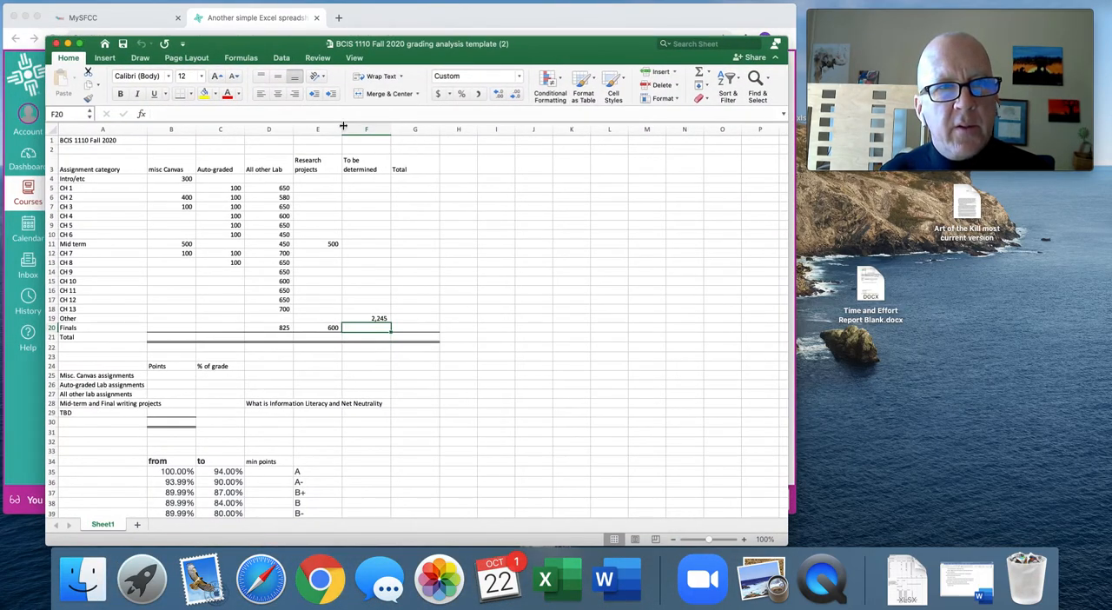
Set the worksheet's zoom to 150%.
{"action": "left_click", "coordinate": [354, 58]}
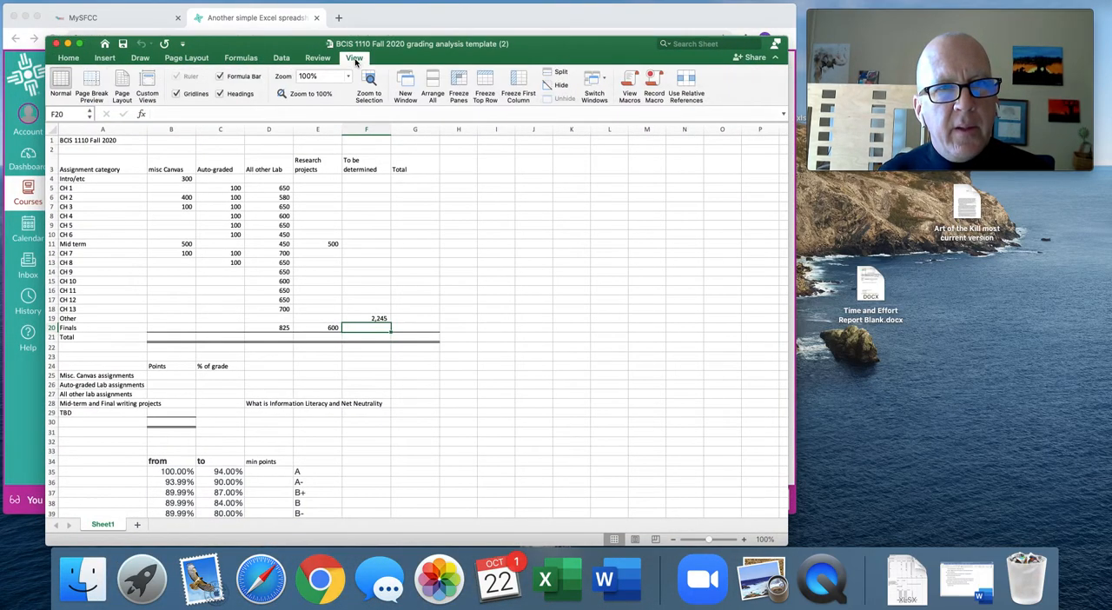
{"action": "left_click", "coordinate": [346, 77]}
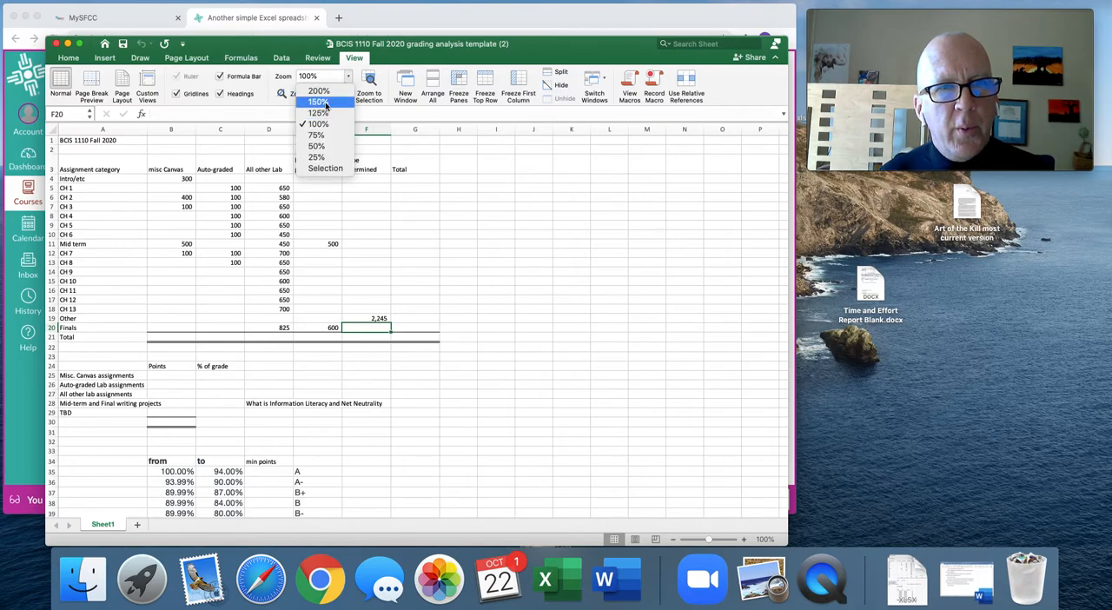
{"action": "left_click", "coordinate": [318, 101]}
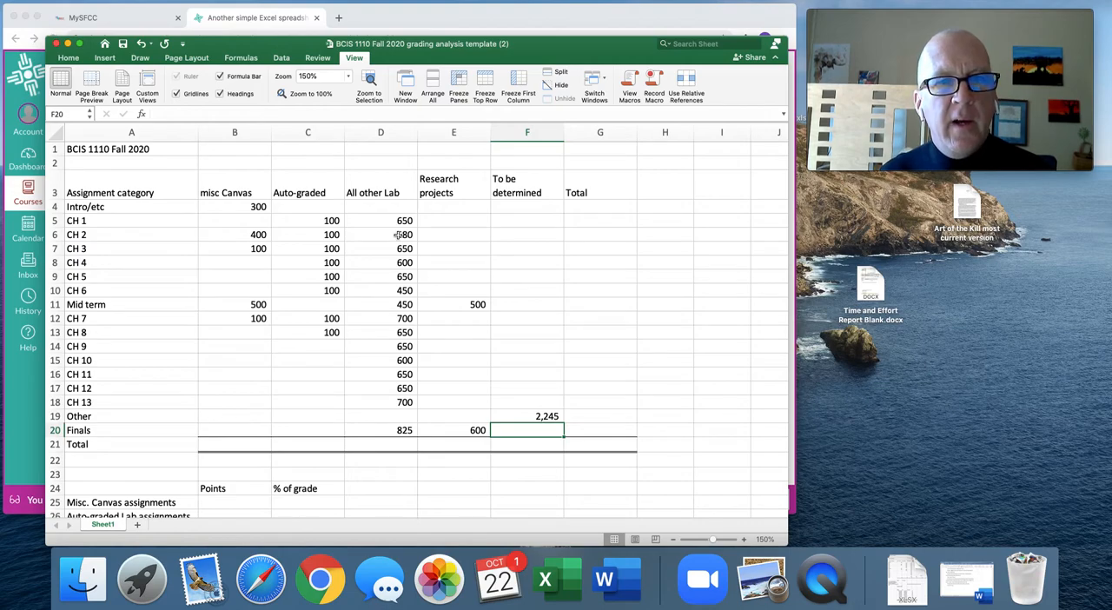
{"action": "left_click", "coordinate": [579, 221]}
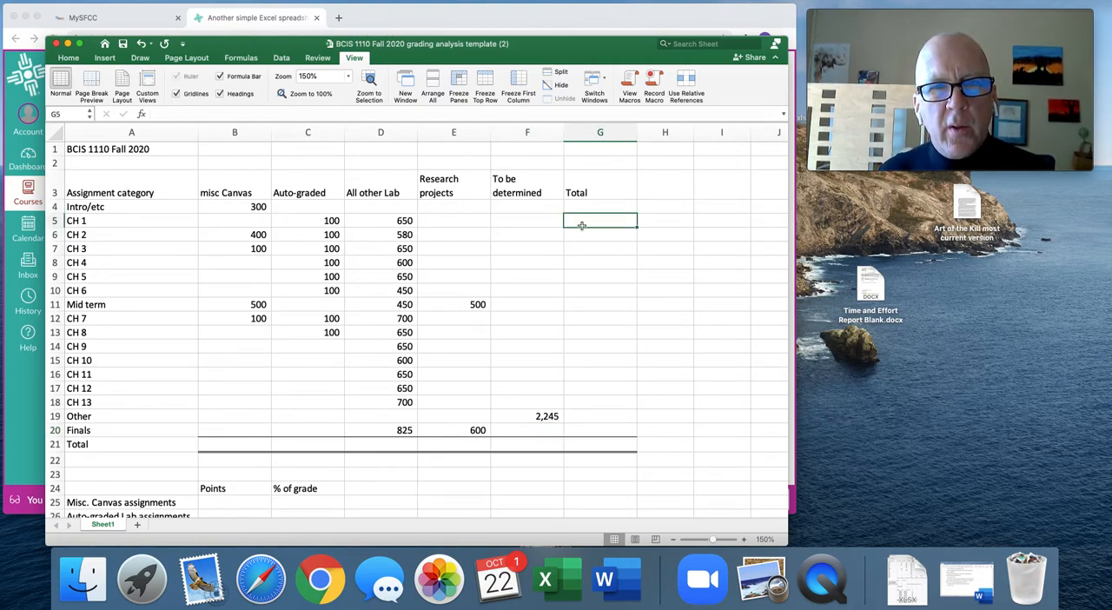
{"action": "left_click", "coordinate": [67, 58]}
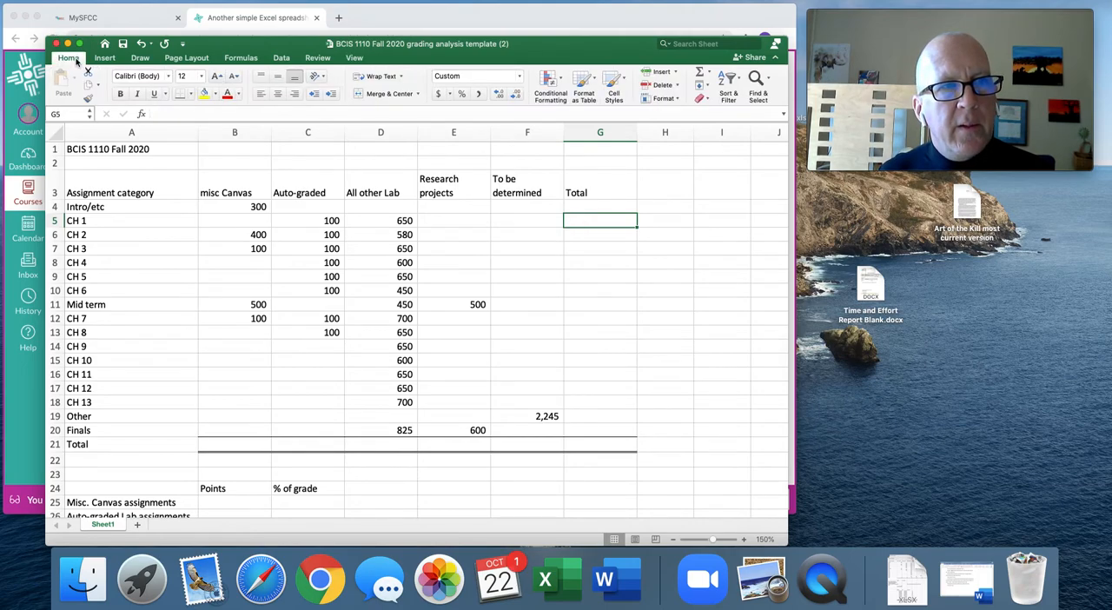
{"action": "left_click", "coordinate": [700, 74]}
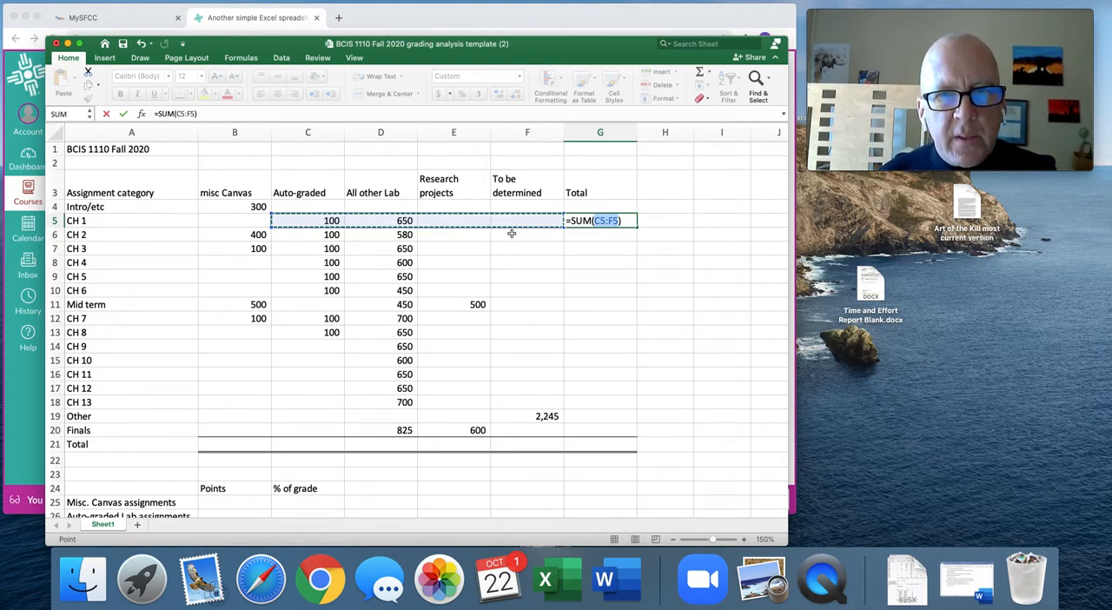
{"action": "key", "text": "Escape"}
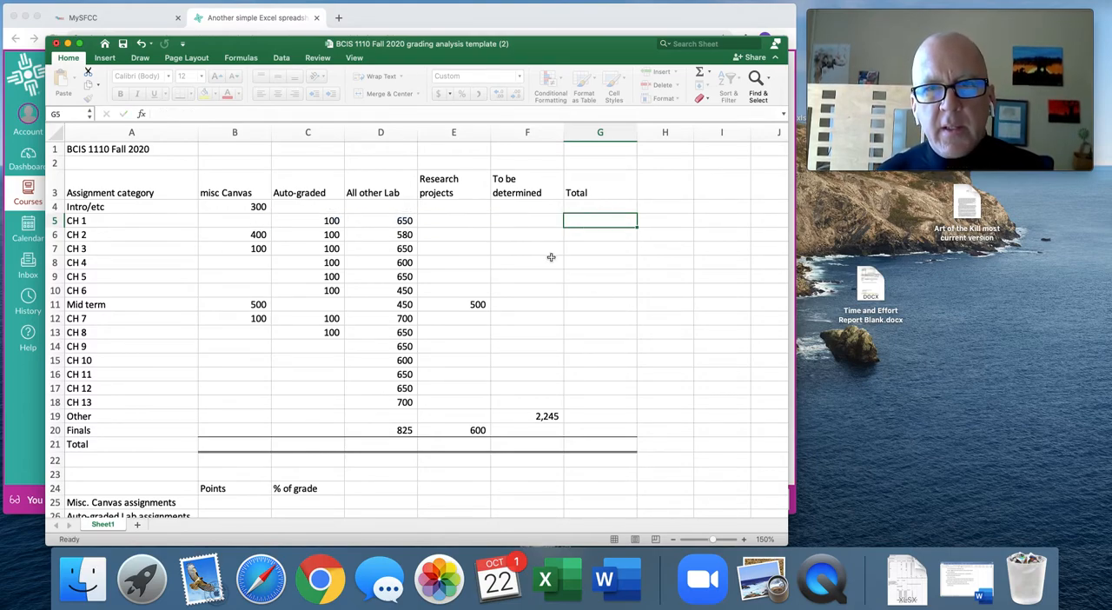
Sum B4:F4 in the Total column for the Intro/etc row and fill the formula down through the Finals row, G20.
{"action": "left_click", "coordinate": [594, 206]}
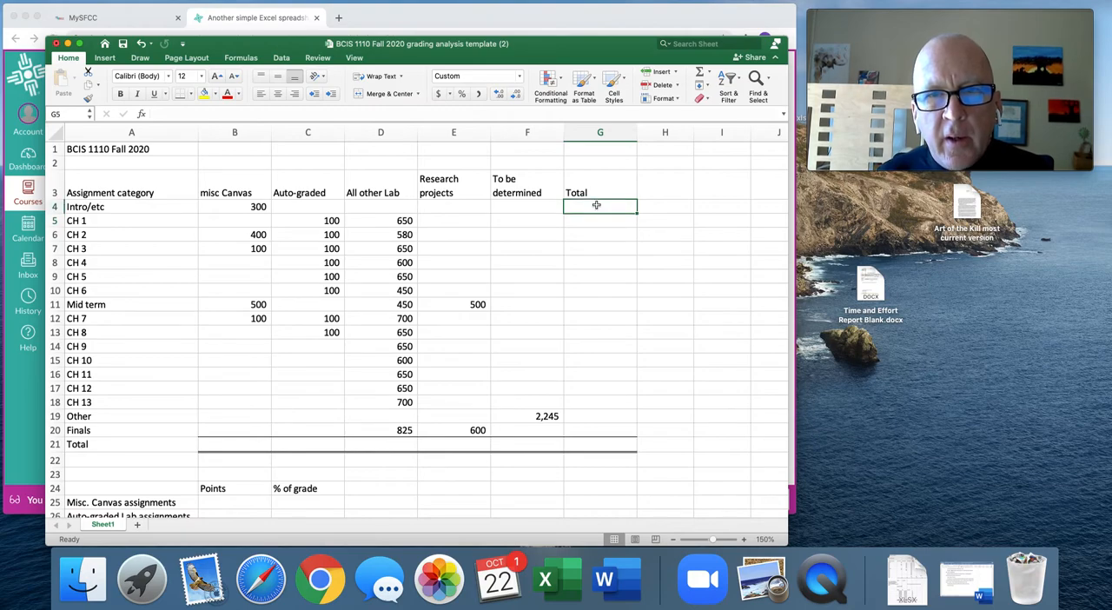
{"action": "left_click", "coordinate": [698, 75]}
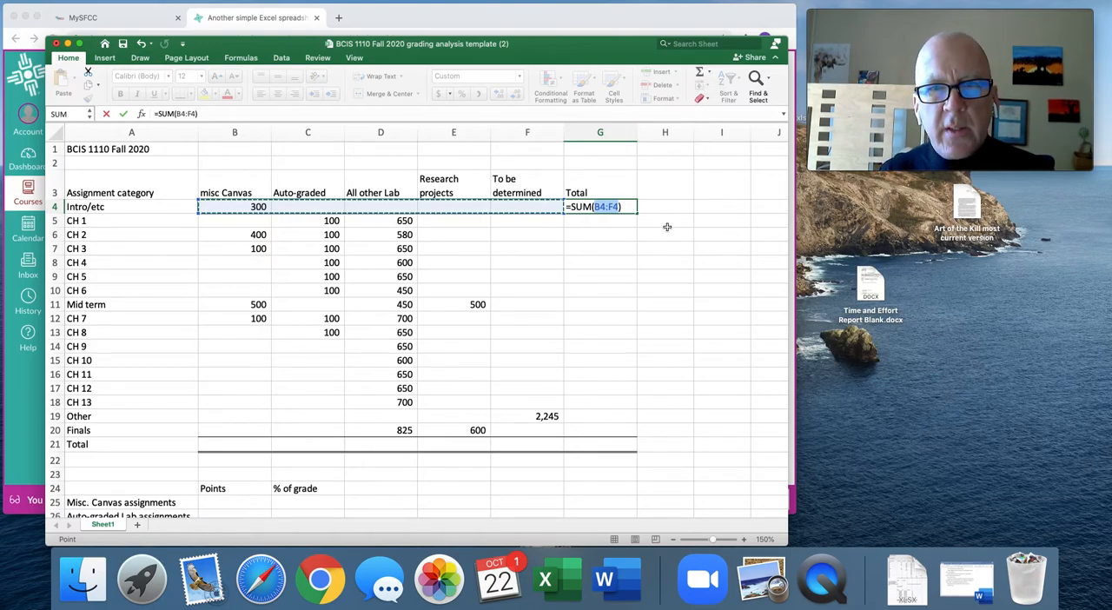
{"action": "key", "text": "Return"}
{"action": "left_click", "coordinate": [617, 206]}
{"action": "left_click_drag", "start_coordinate": [636, 212], "coordinate": [644, 429]}
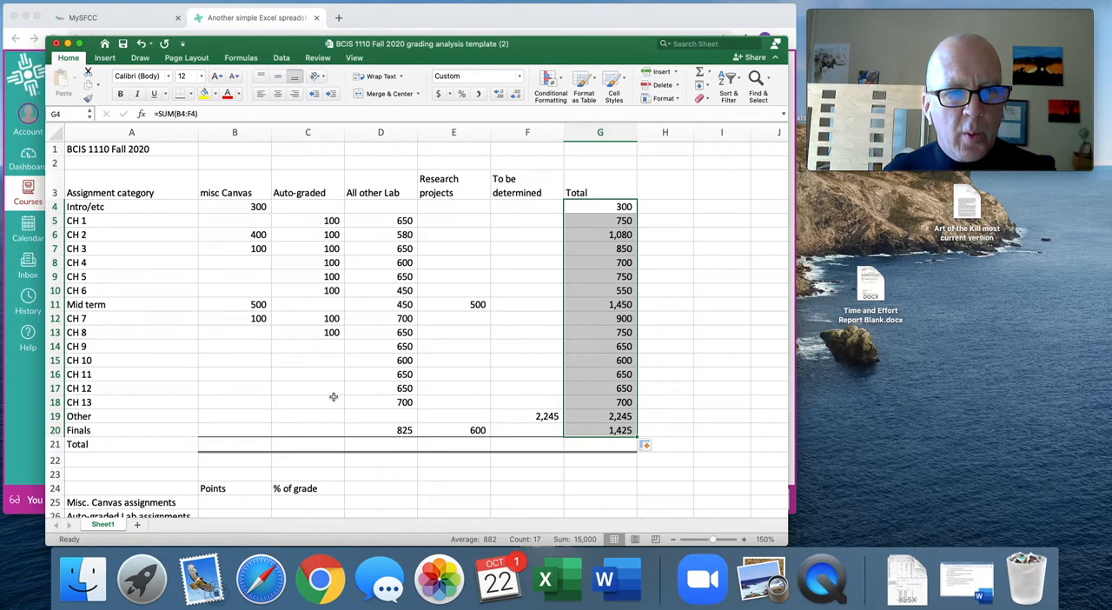
Total the misc Canvas column in B21 with a sum extended to cover B4:B20.
{"action": "left_click", "coordinate": [240, 443]}
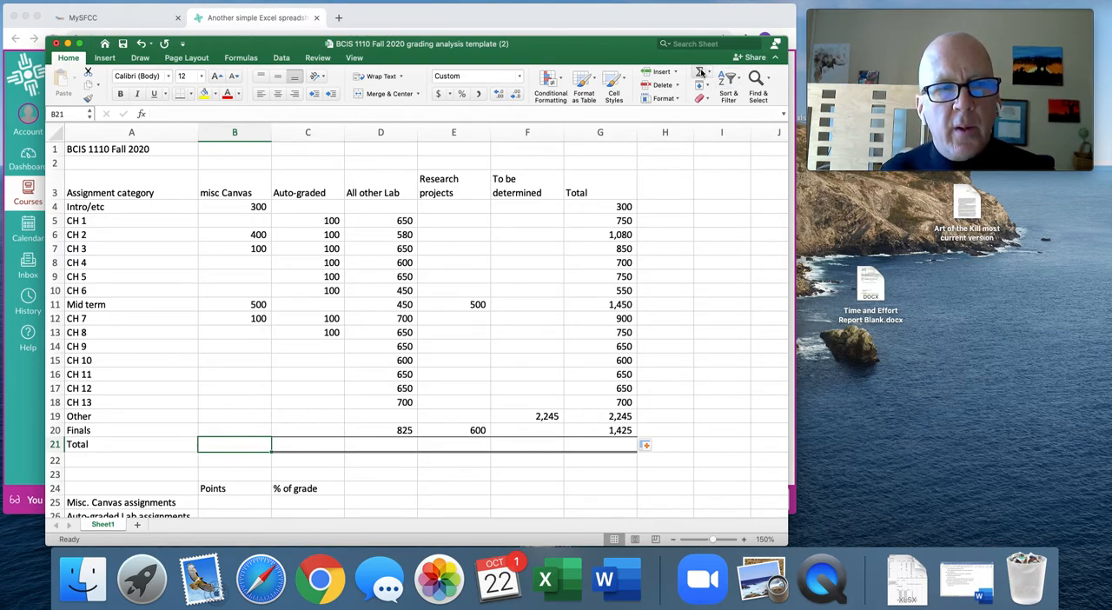
{"action": "left_click", "coordinate": [91, 447]}
{"action": "left_click_drag", "start_coordinate": [196, 445], "coordinate": [217, 444]}
{"action": "left_click", "coordinate": [216, 444]}
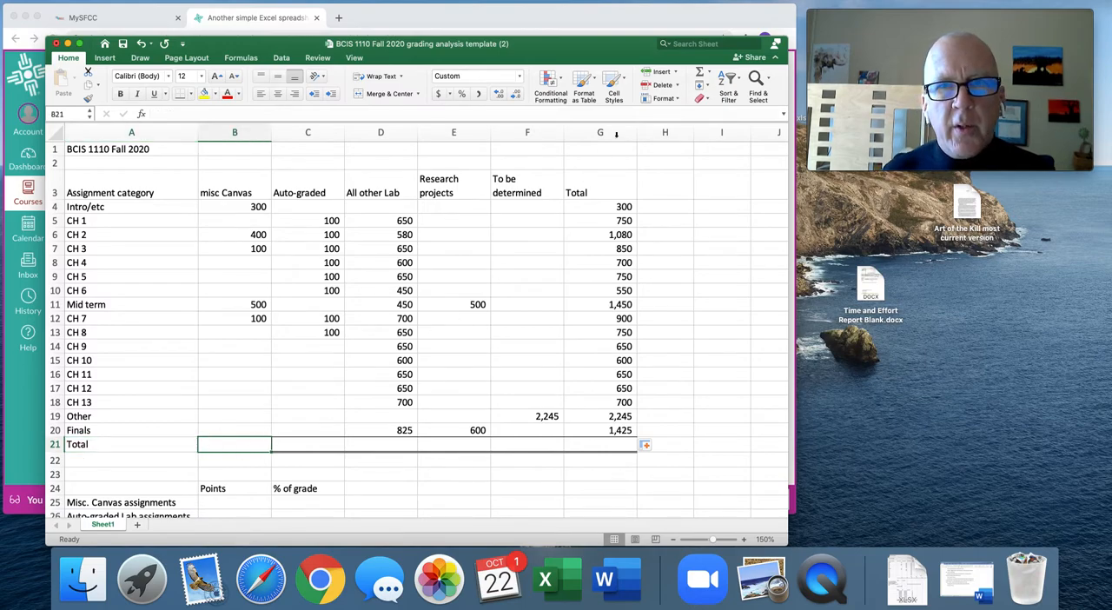
{"action": "left_click", "coordinate": [699, 74]}
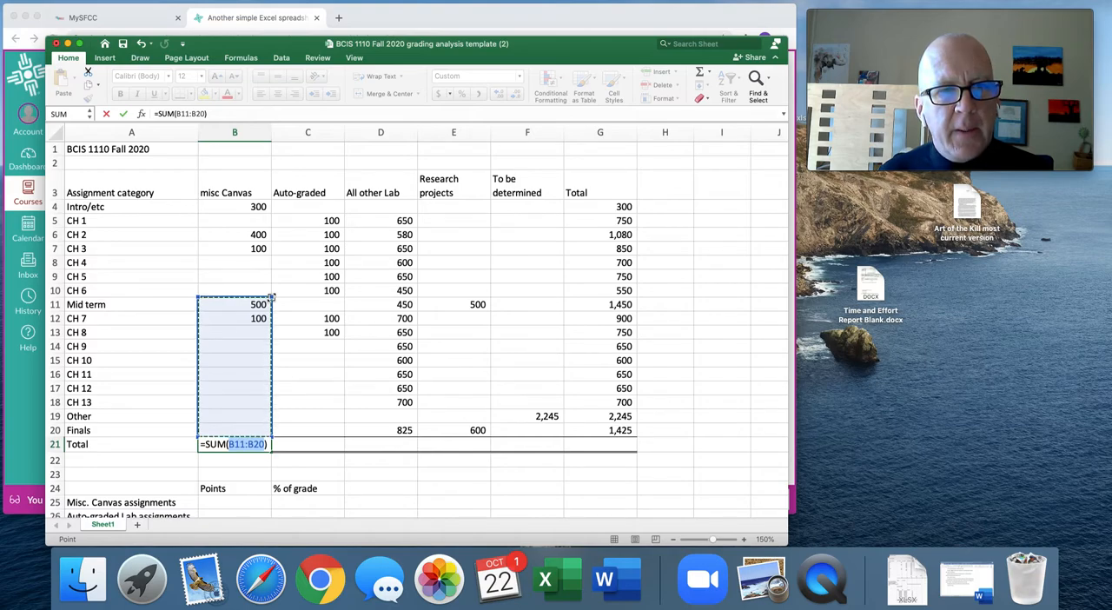
{"action": "left_click_drag", "start_coordinate": [271, 298], "coordinate": [259, 204]}
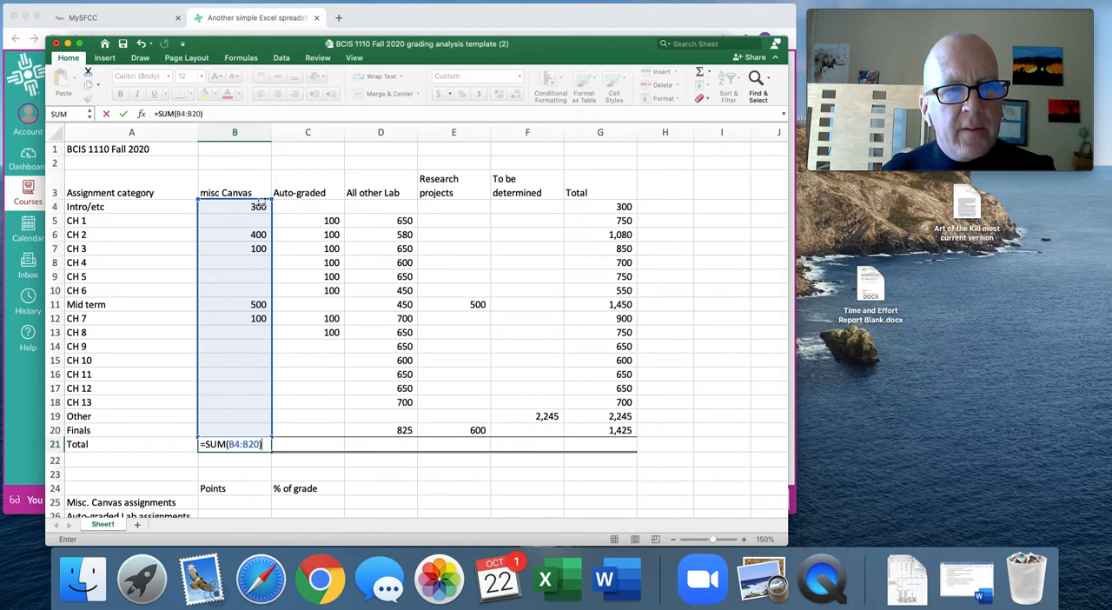
{"action": "key", "text": "Return"}
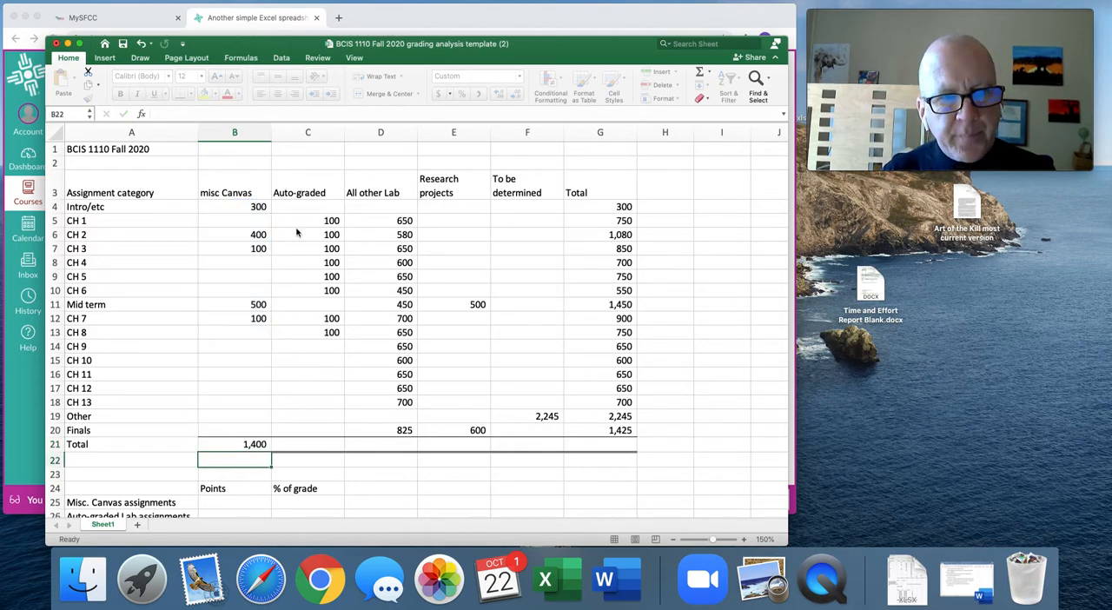
Sum G4:G20 in G21 to produce the grand total of all assignment points.
{"action": "left_click", "coordinate": [622, 446]}
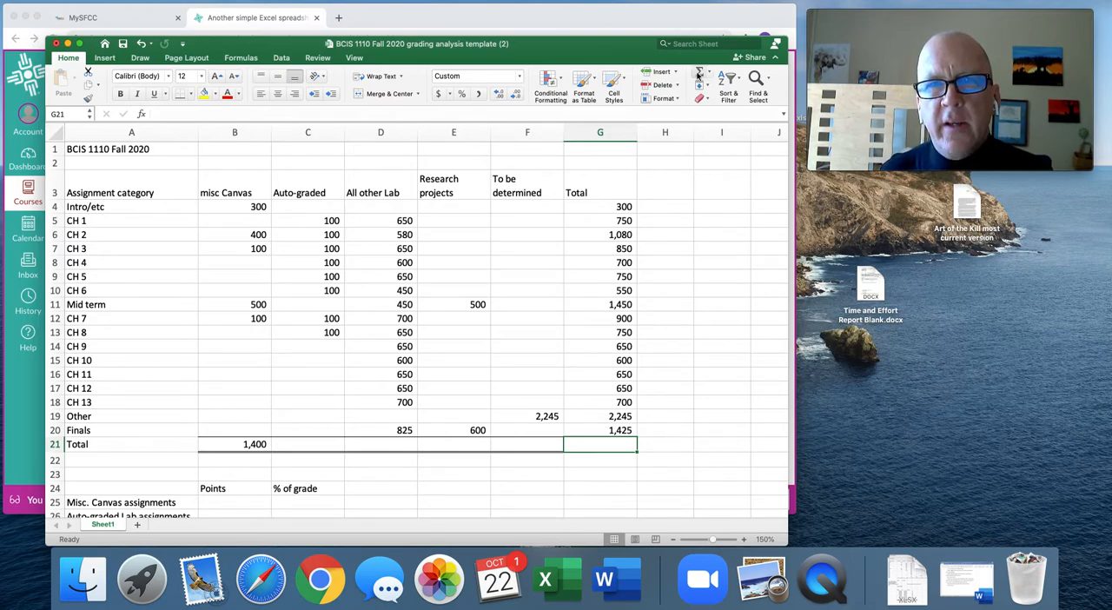
{"action": "left_click", "coordinate": [702, 75]}
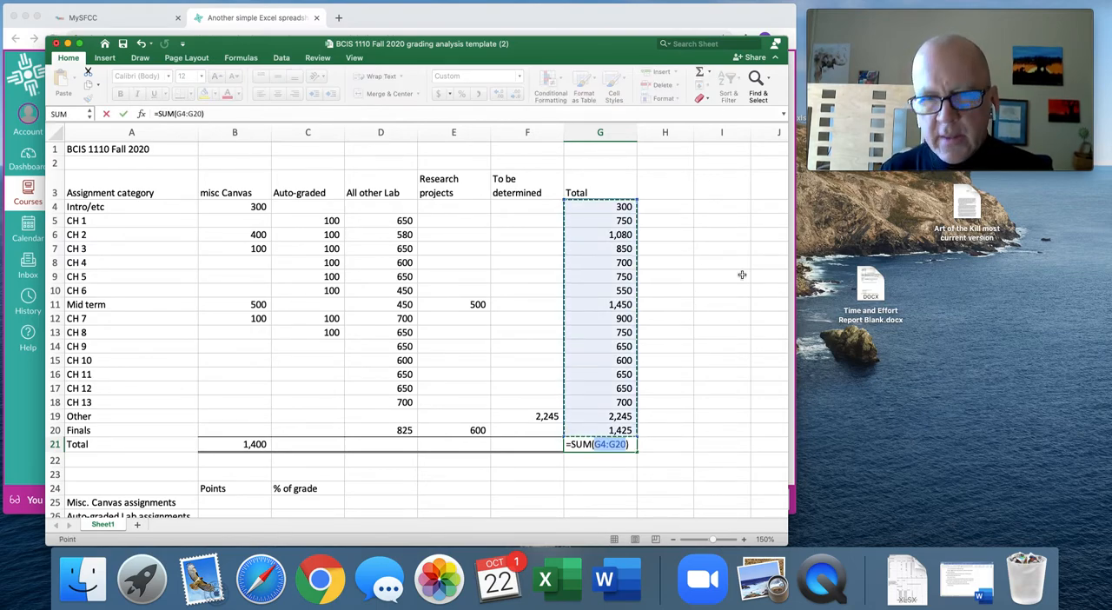
{"action": "key", "text": "Return"}
Copy the grand total formula from G21 into F21, E21, D21 and C21.
{"action": "key", "text": "Up"}
{"action": "key", "text": "super+c"}
{"action": "key", "text": "Left"}
{"action": "key", "text": "super+v"}
{"action": "key", "text": "Left"}
{"action": "key", "text": "super+v"}
{"action": "key", "text": "Left"}
{"action": "key", "text": "super+v"}
{"action": "key", "text": "Left"}
{"action": "key", "text": "super+v"}
{"action": "key", "text": "Left"}
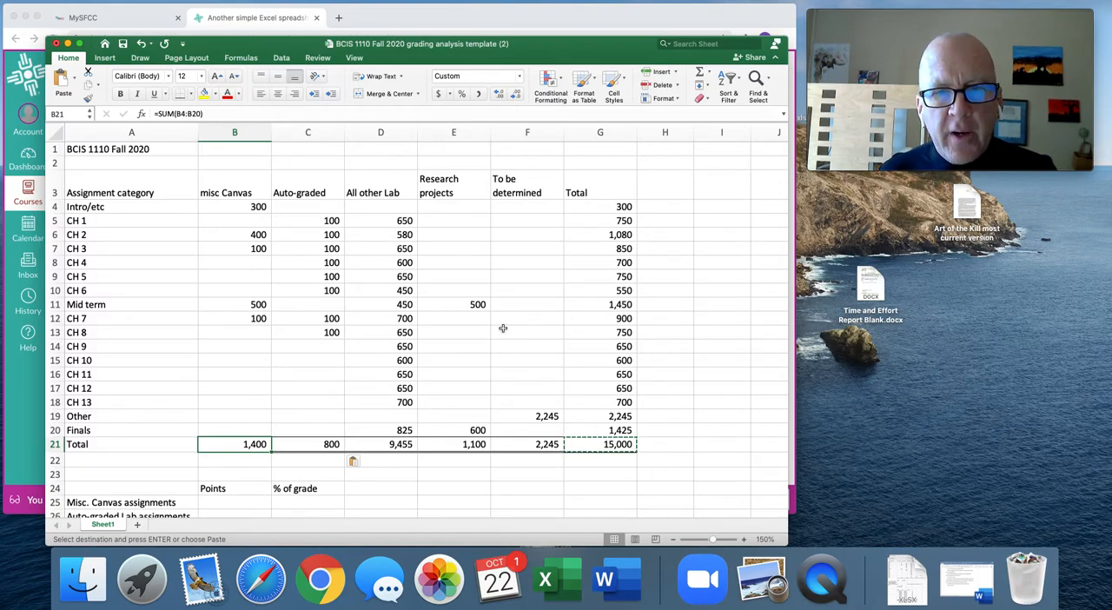
Enter 300 misc Canvas points for CH 9 in B14.
{"action": "left_click_drag", "start_coordinate": [526, 186], "coordinate": [537, 415]}
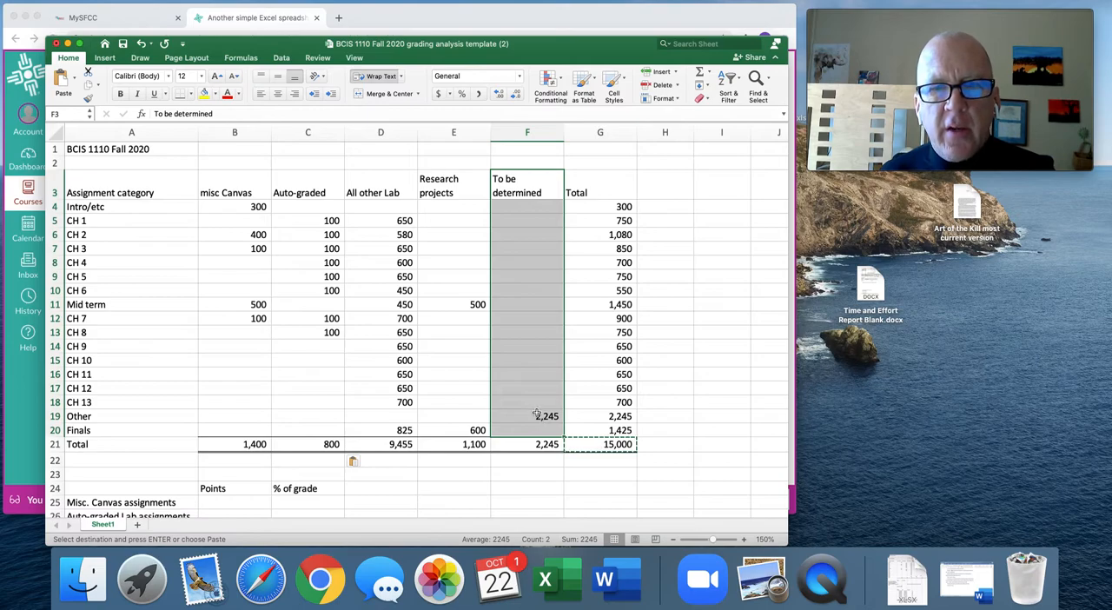
{"action": "left_click", "coordinate": [533, 415]}
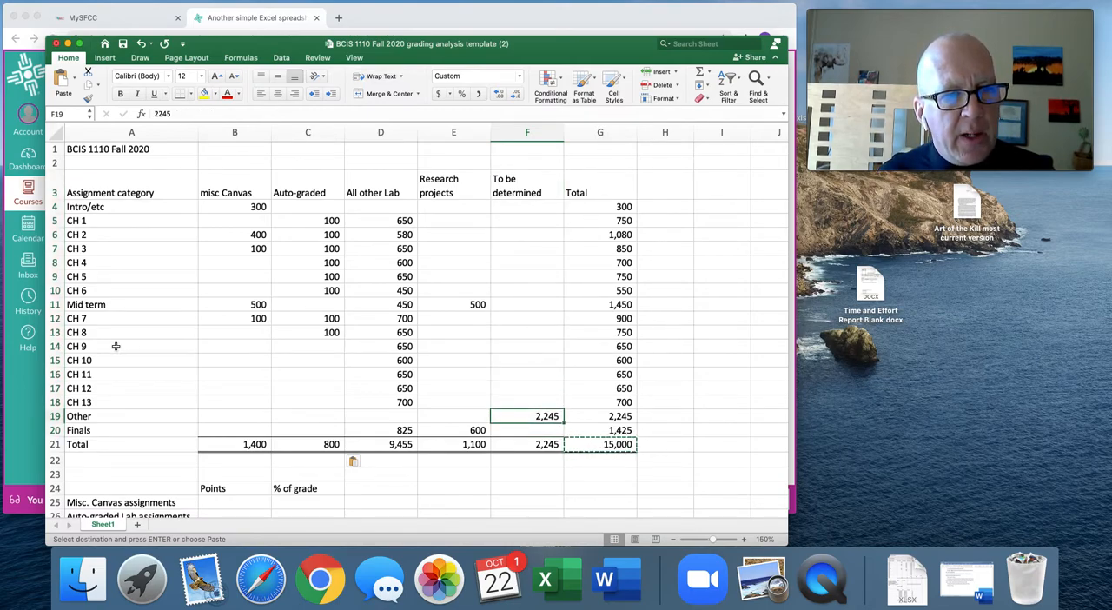
{"action": "left_click", "coordinate": [243, 346]}
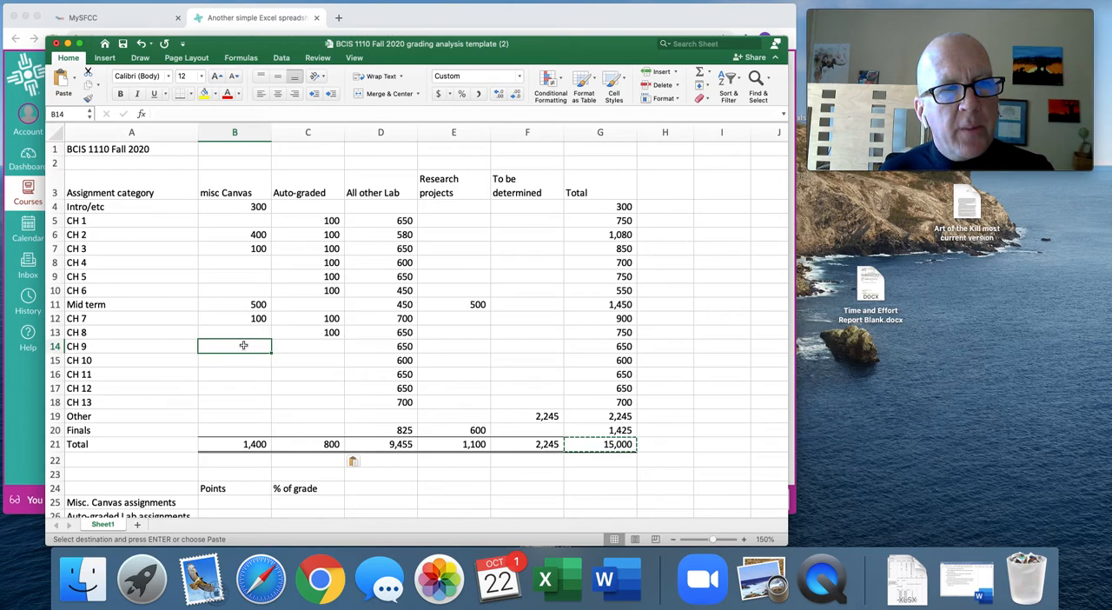
{"action": "type", "text": "300"}
{"action": "key", "text": "Tab"}
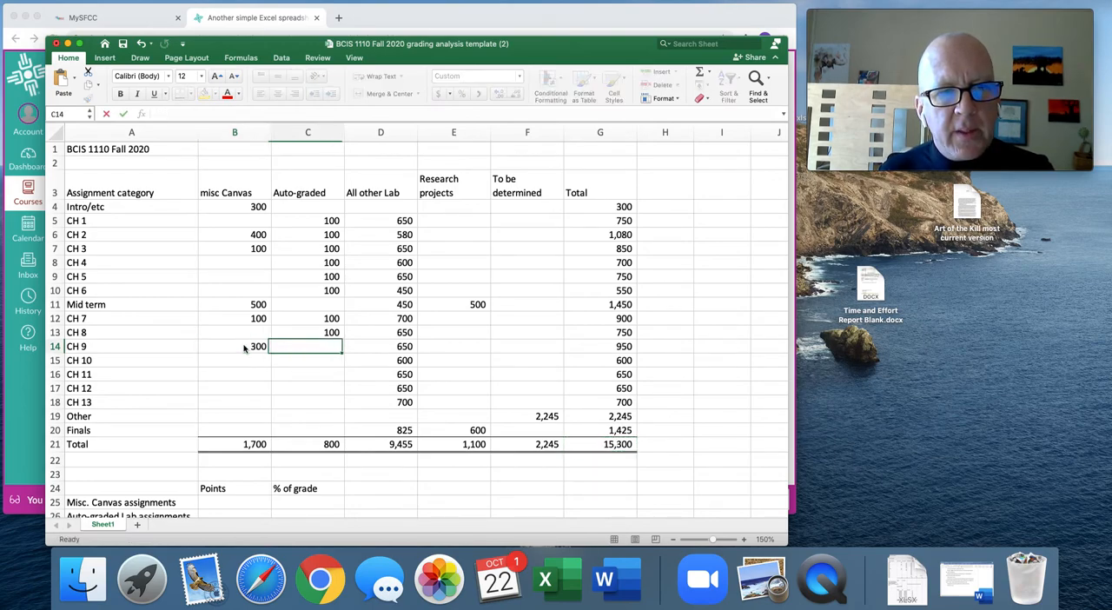
Clear the To be determined points in the Other row, F19, and select the grand total in G21.
{"action": "left_click", "coordinate": [521, 416]}
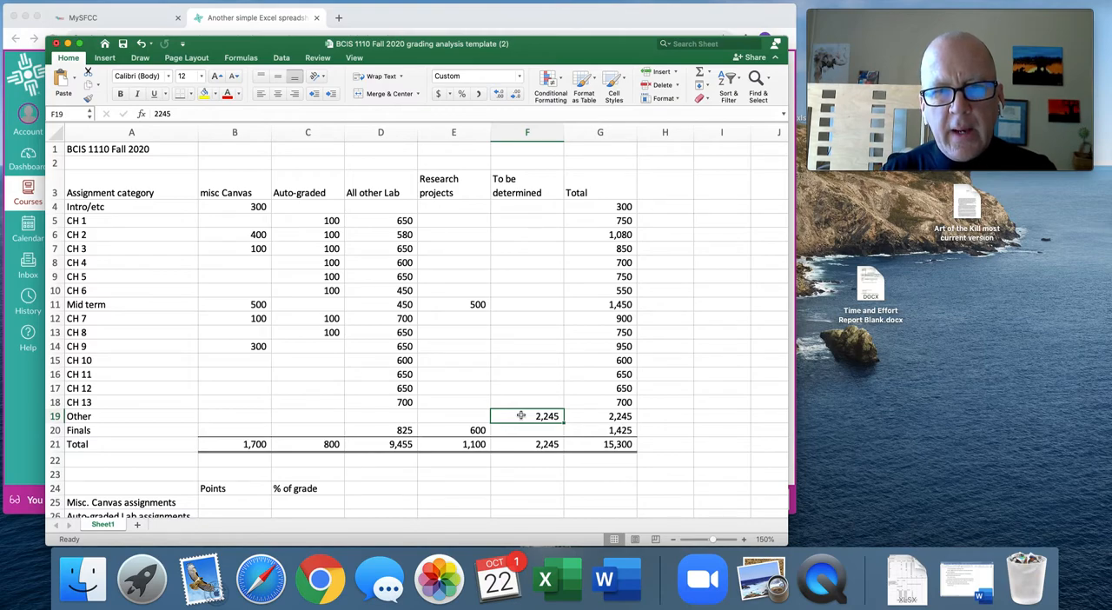
{"action": "key", "text": "Delete"}
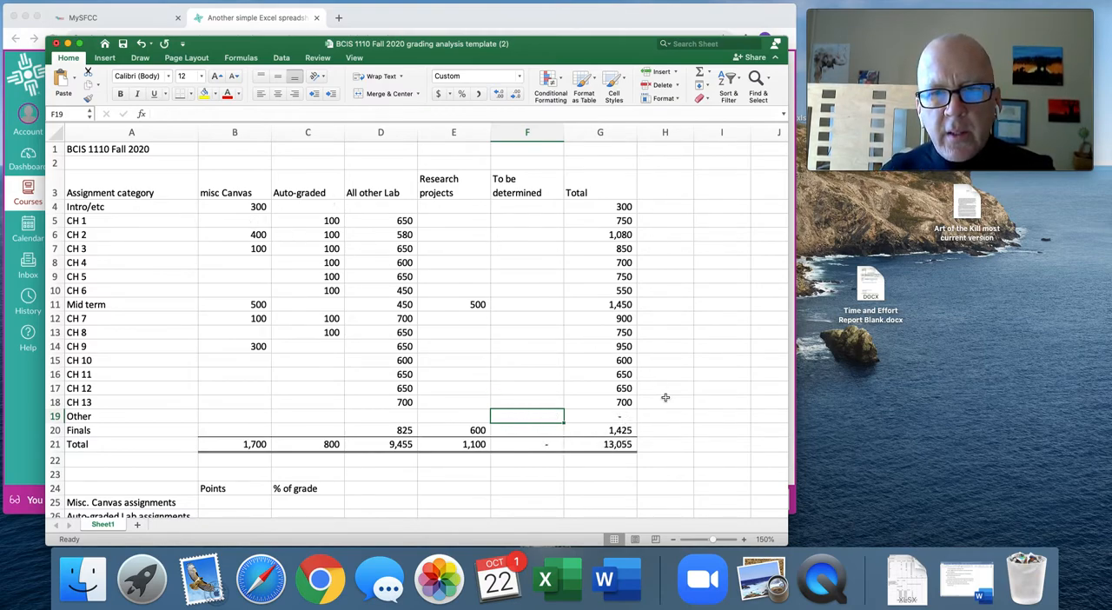
{"action": "left_click", "coordinate": [624, 444]}
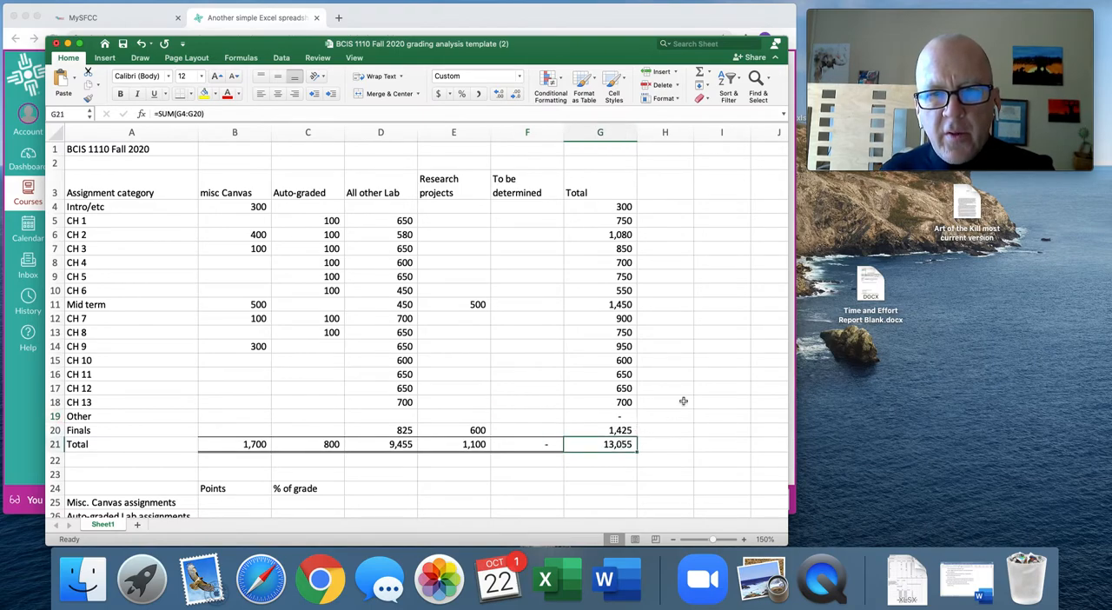
Switch to Canvas in Chrome, open the course grades and view the total with ungraded assignments included in the calculation.
{"action": "left_click", "coordinate": [225, 21]}
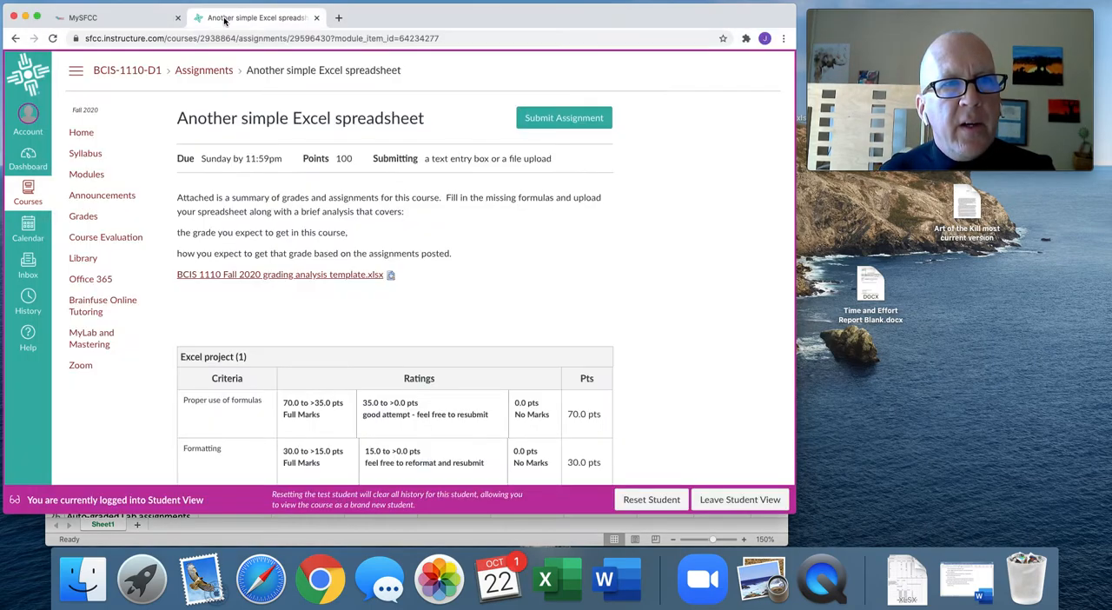
{"action": "left_click", "coordinate": [85, 217]}
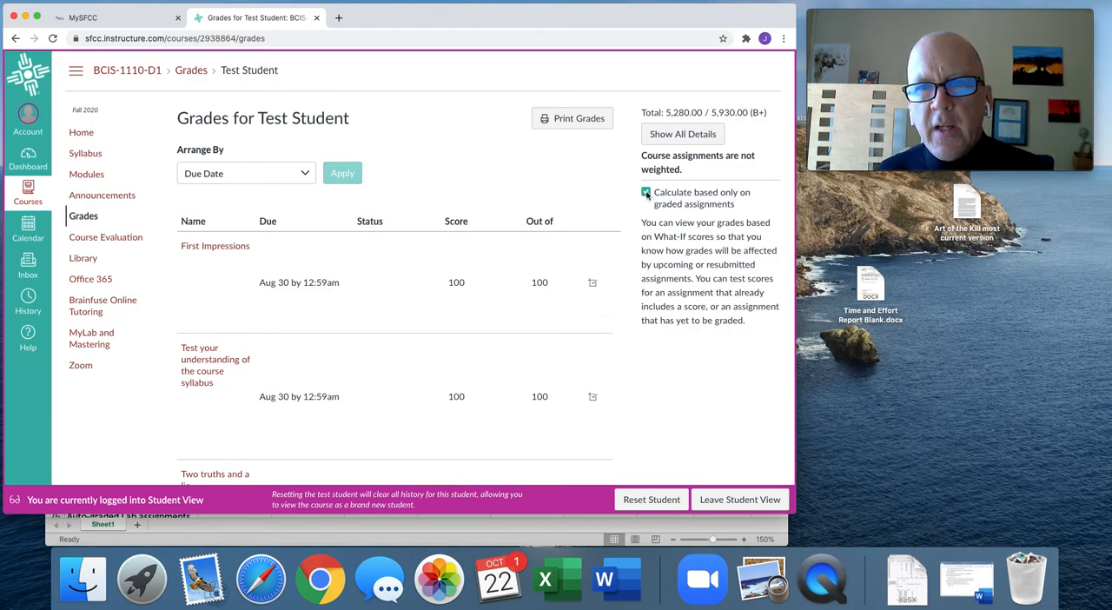
{"action": "left_click", "coordinate": [646, 193]}
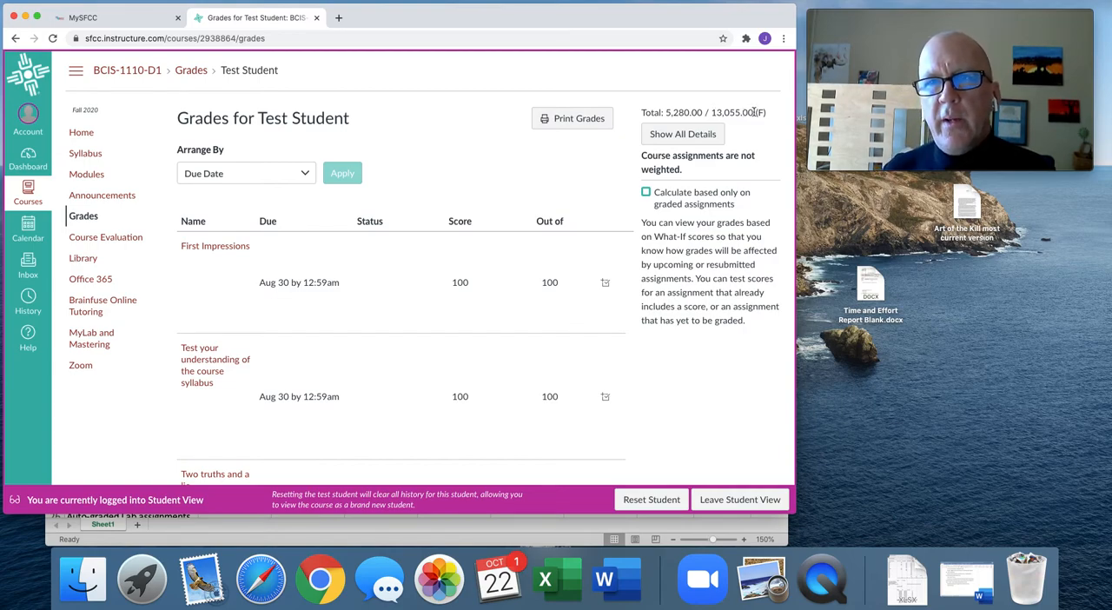
{"action": "scroll", "coordinate": [658, 227], "scroll_direction": "down", "scroll_amount": 1}
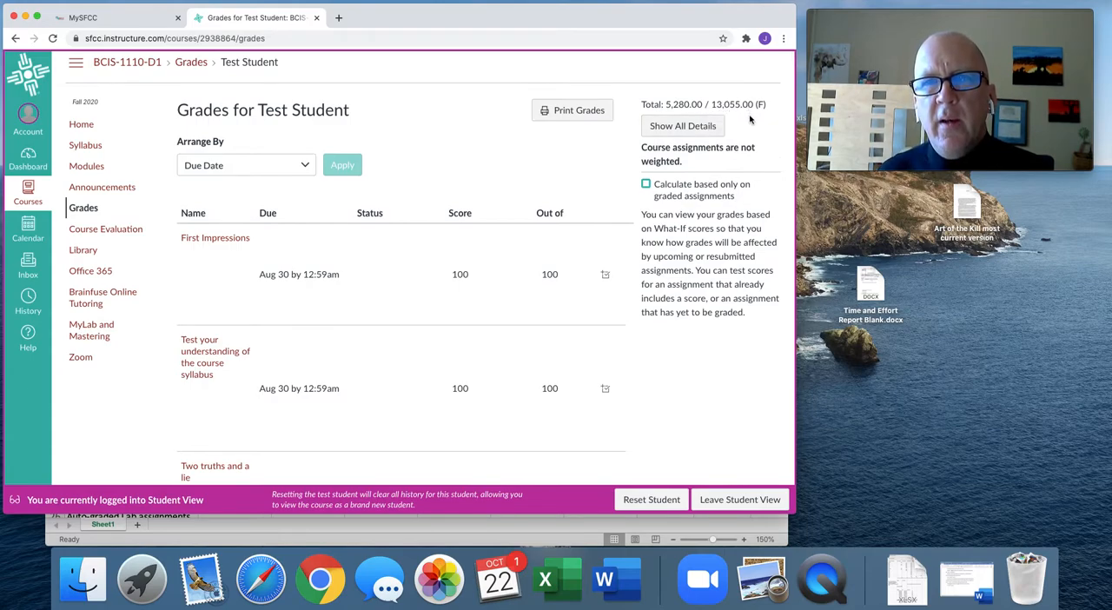
Return to the Excel workbook and undo the clearing of the Other row's To be determined points.
{"action": "left_click", "coordinate": [567, 528]}
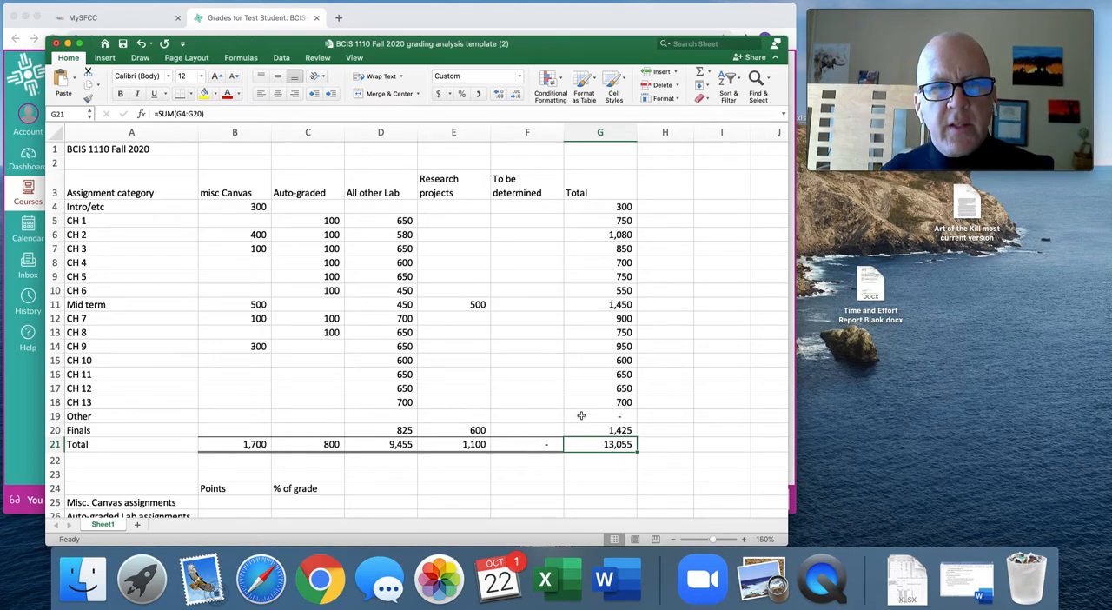
{"action": "left_click", "coordinate": [141, 44]}
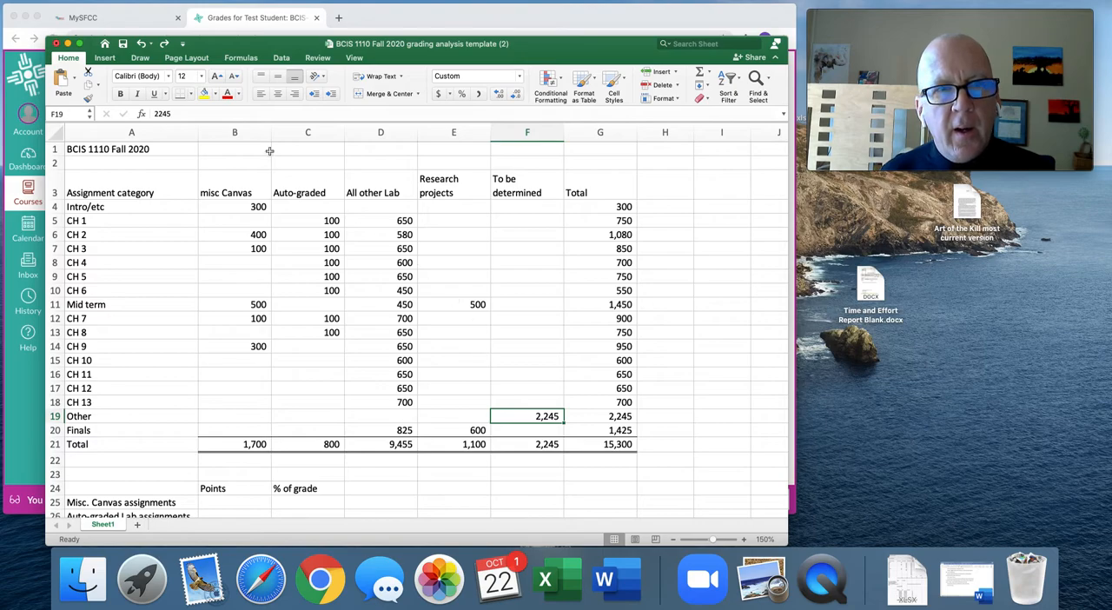
Change the To be determined points in the Other row, F19, to the formula =2245-300.
{"action": "left_click", "coordinate": [156, 114]}
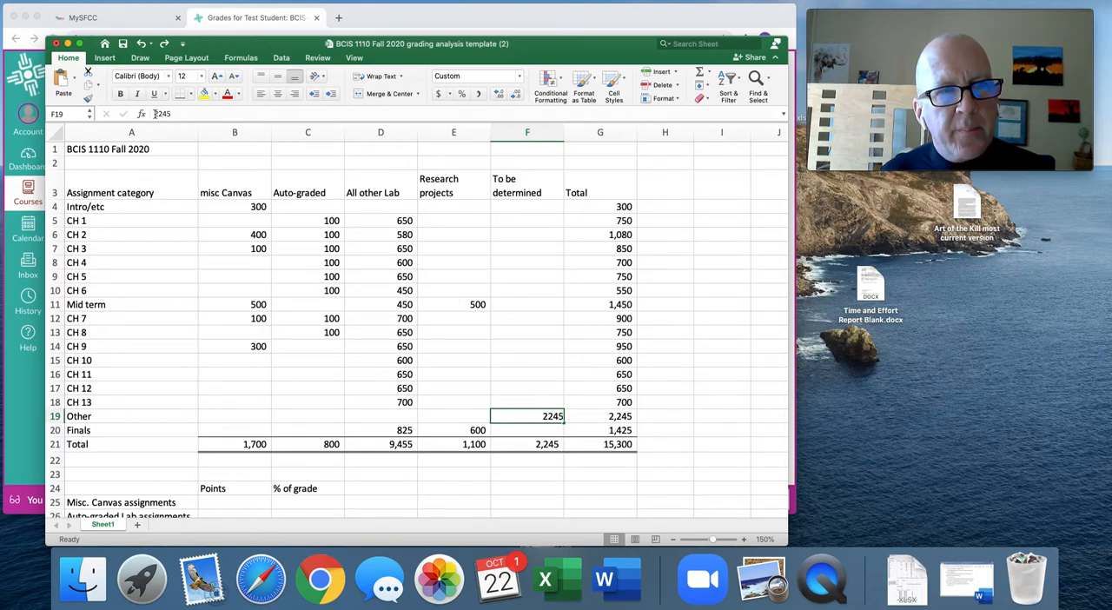
{"action": "type", "text": "="}
{"action": "key", "text": "Right"}
{"action": "key", "text": "Right"}
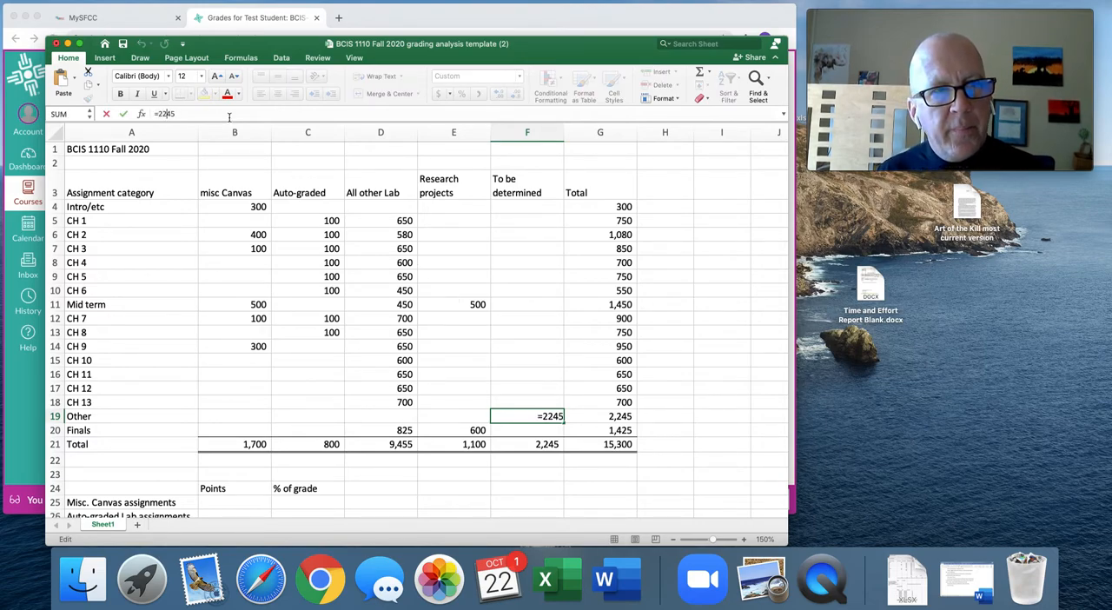
{"action": "type", "text": "-300"}
{"action": "key", "text": "Return"}
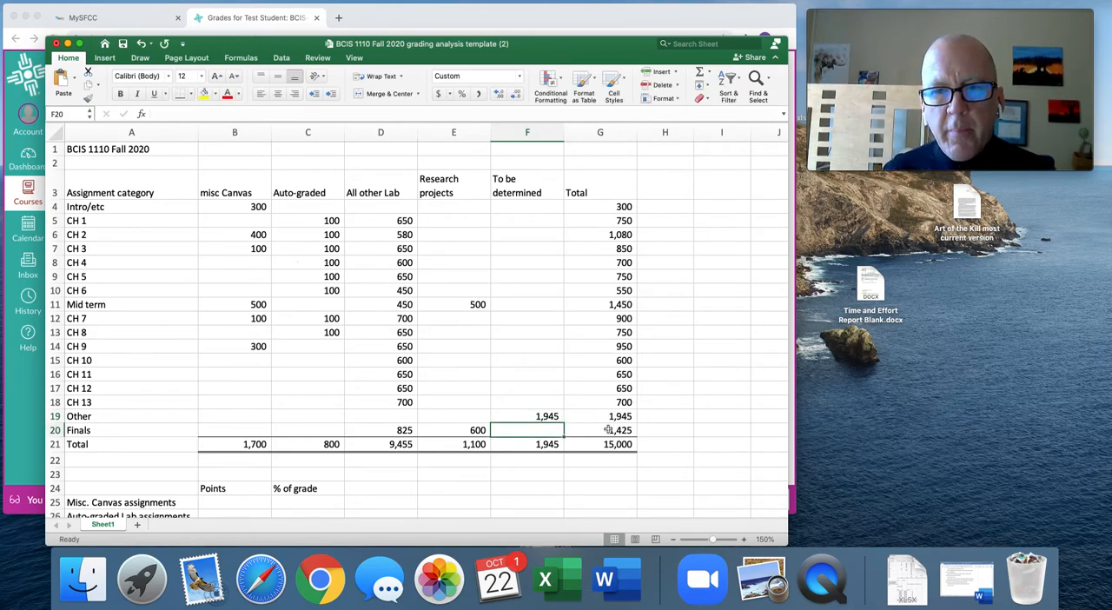
Review the grand total in G21, the Other row's formula in F19 and the empty points summary below the table.
{"action": "left_click", "coordinate": [615, 444]}
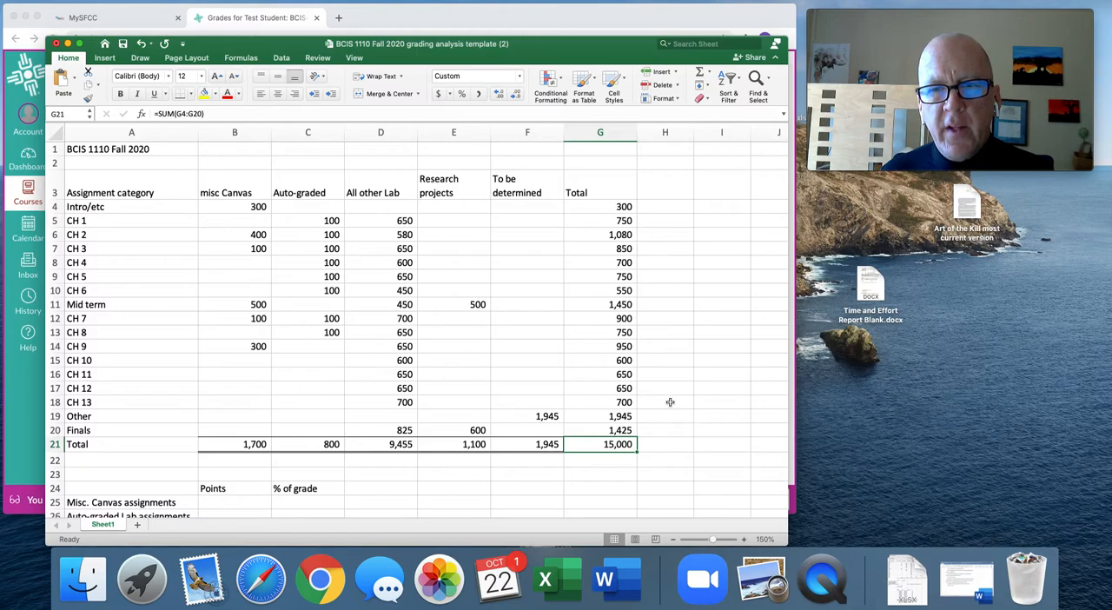
{"action": "left_click", "coordinate": [544, 415]}
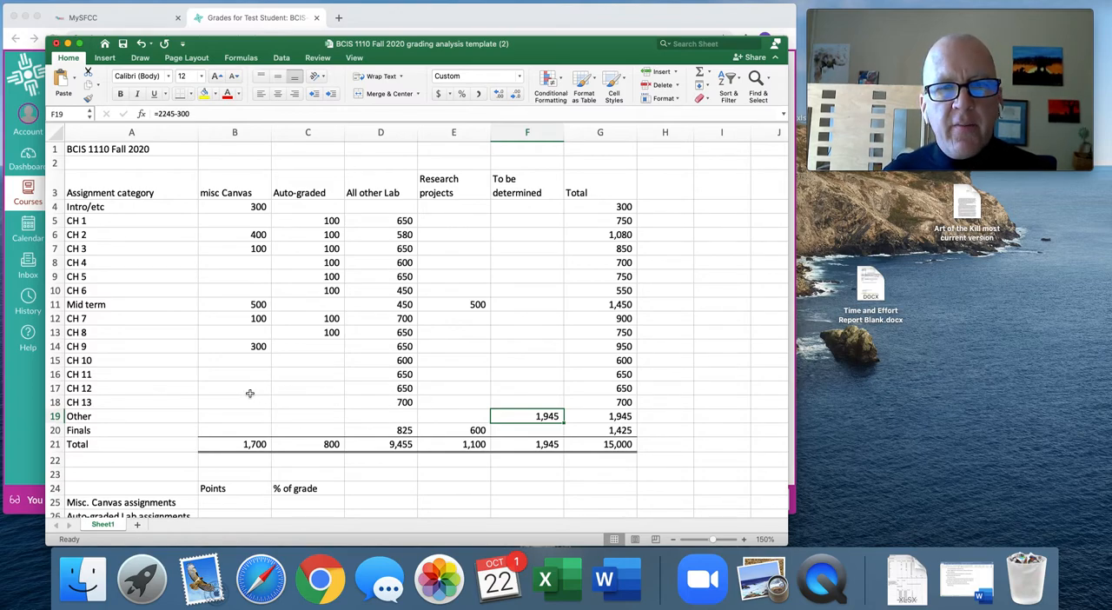
{"action": "scroll", "coordinate": [689, 402], "scroll_direction": "down", "scroll_amount": 4}
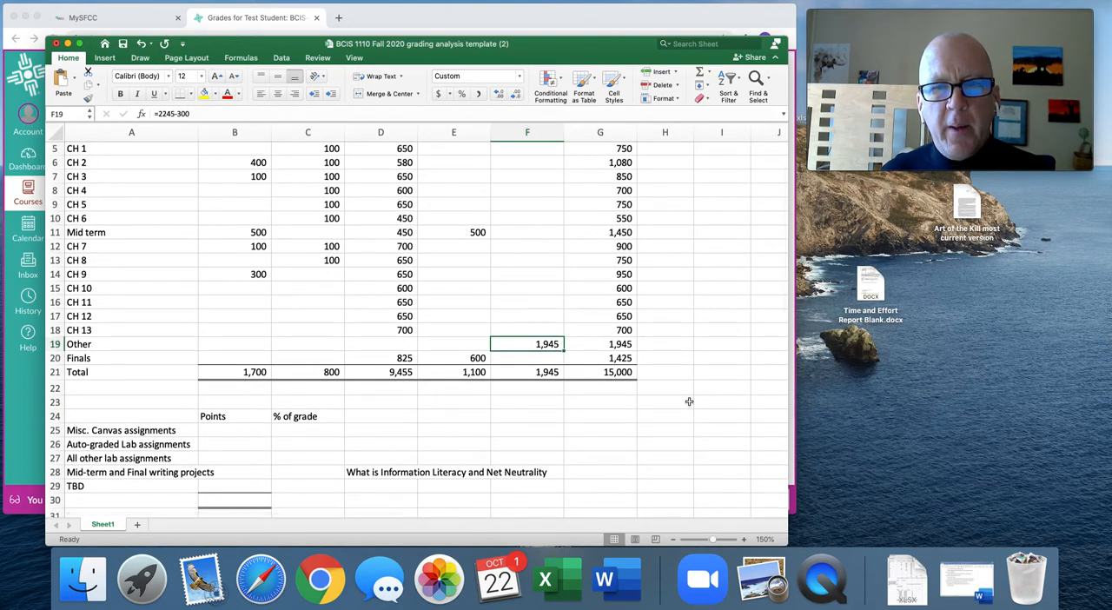
{"action": "scroll", "coordinate": [647, 402], "scroll_direction": "down", "scroll_amount": 1}
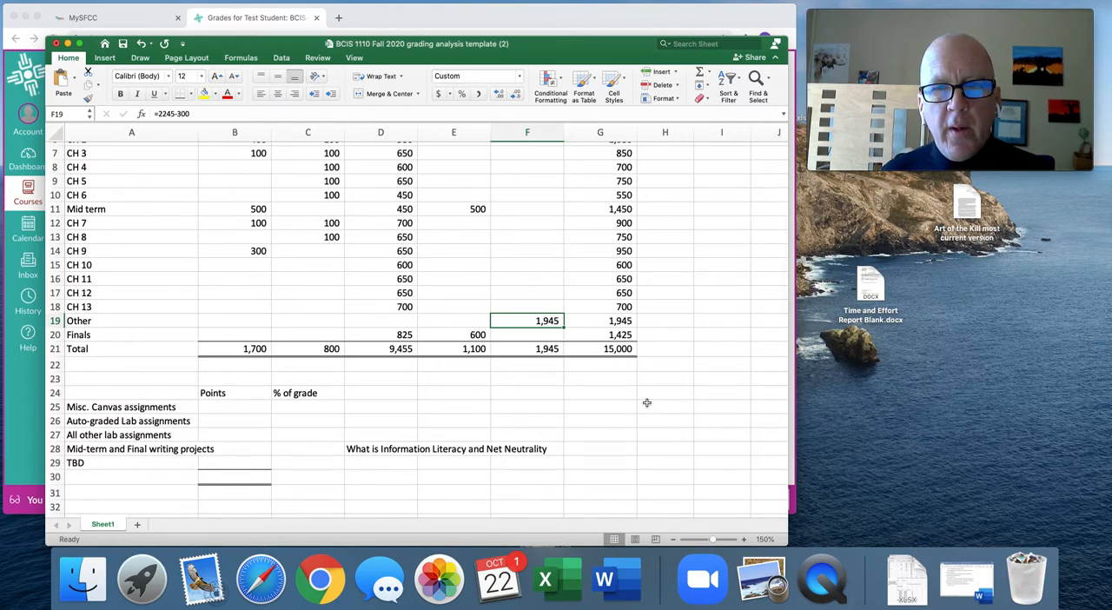
Try clearing the Other row's To be determined points in F19, and undo the clearing.
{"action": "scroll", "coordinate": [647, 403], "scroll_direction": "up", "scroll_amount": 3}
{"action": "left_click", "coordinate": [616, 447]}
{"action": "left_click", "coordinate": [542, 417]}
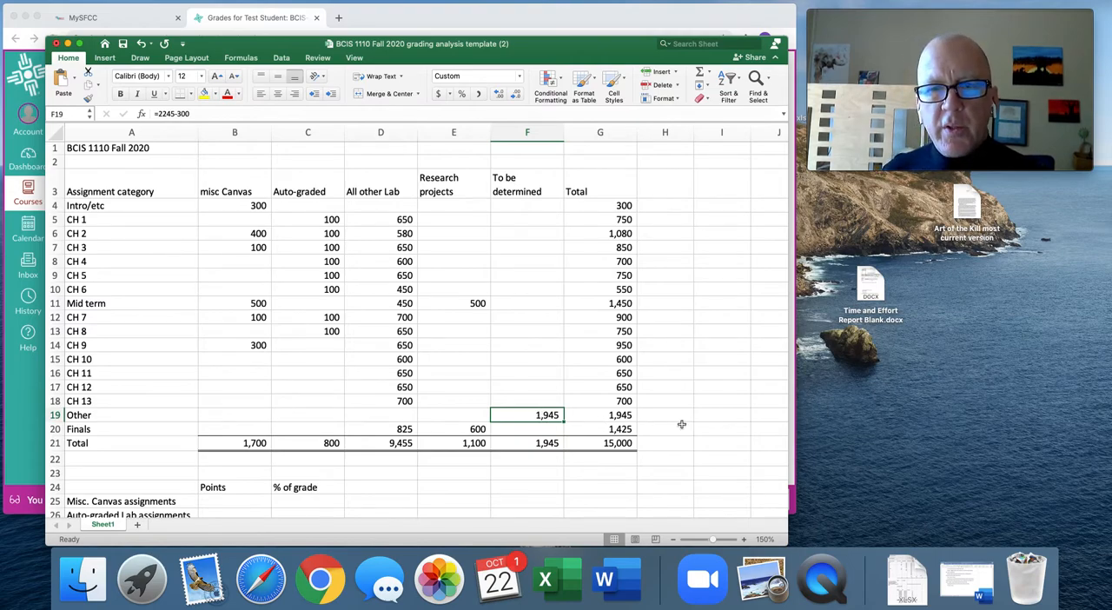
{"action": "key", "text": "Delete"}
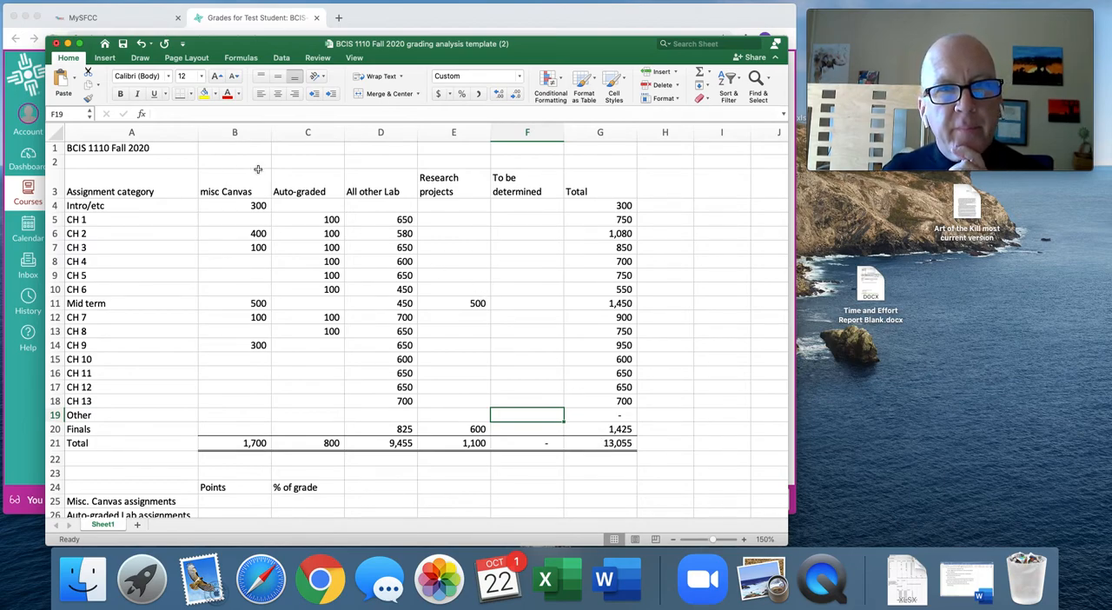
{"action": "left_click", "coordinate": [140, 44]}
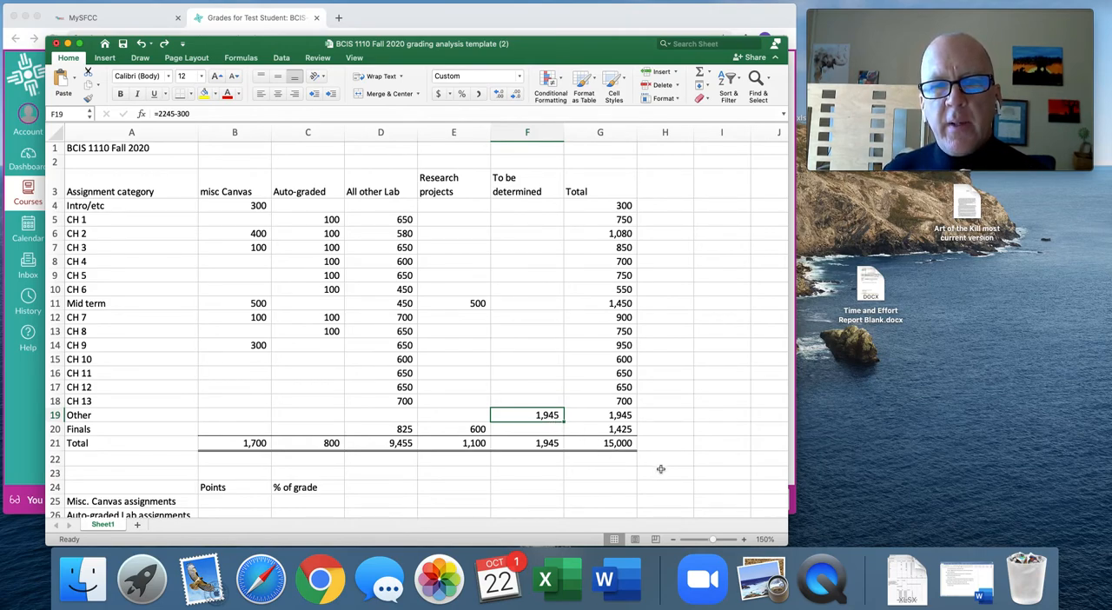
Link the Misc. Canvas assignments points in B25 to the misc Canvas column total with the formula +B21.
{"action": "scroll", "coordinate": [688, 474], "scroll_direction": "down", "scroll_amount": 5}
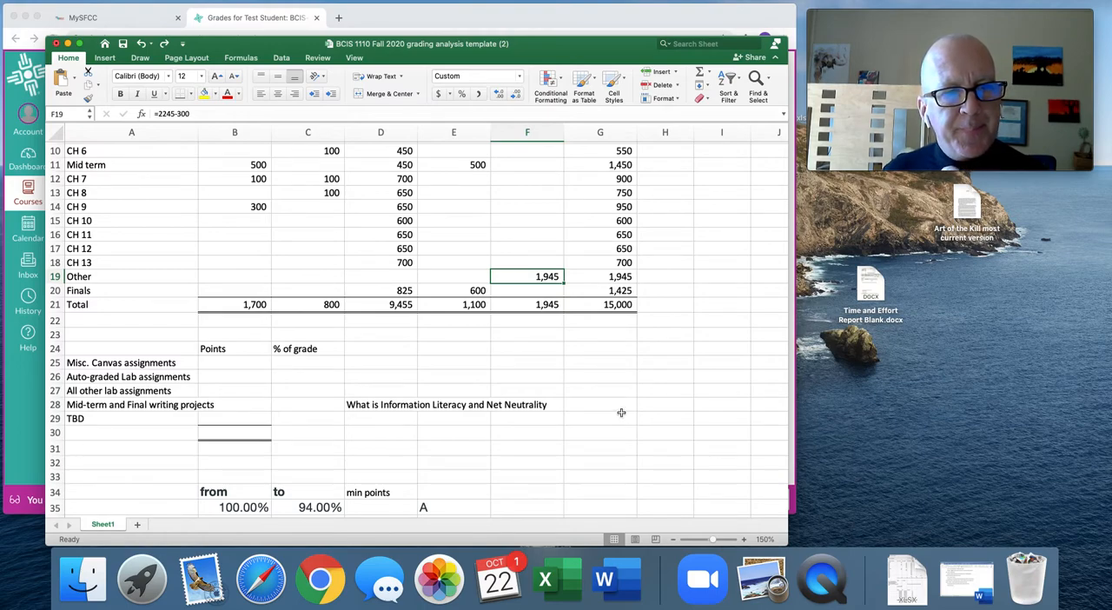
{"action": "left_click", "coordinate": [235, 365]}
{"action": "scroll", "coordinate": [348, 373], "scroll_direction": "up", "scroll_amount": 5}
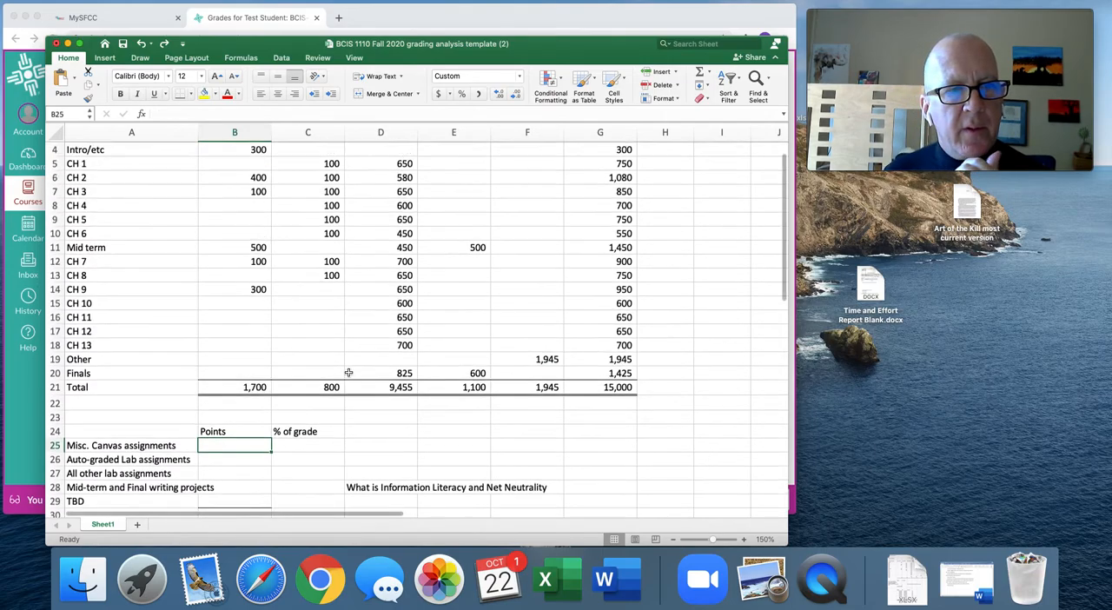
{"action": "scroll", "coordinate": [348, 373], "scroll_direction": "down", "scroll_amount": 2}
{"action": "key", "text": "Left"}
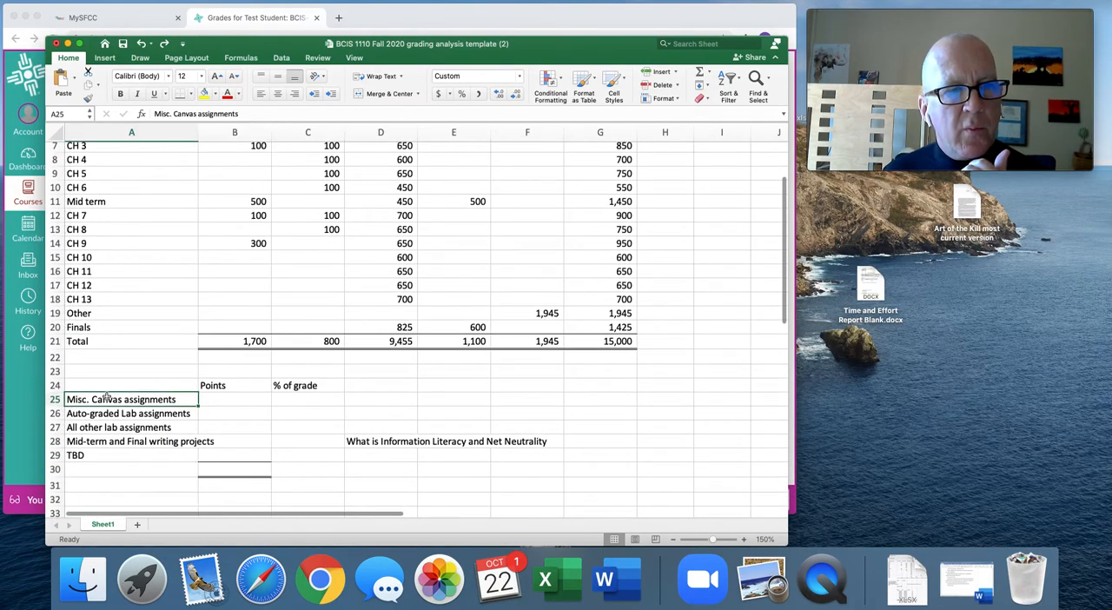
{"action": "scroll", "coordinate": [349, 366], "scroll_direction": "up", "scroll_amount": 4}
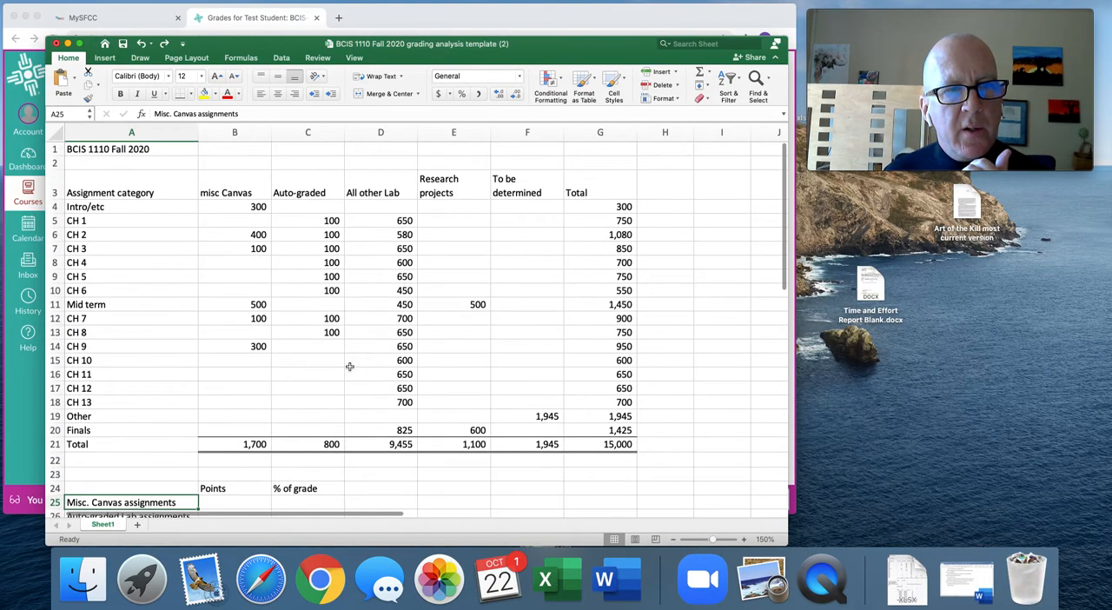
{"action": "left_click", "coordinate": [233, 188]}
{"action": "scroll", "coordinate": [380, 385], "scroll_direction": "down", "scroll_amount": 5}
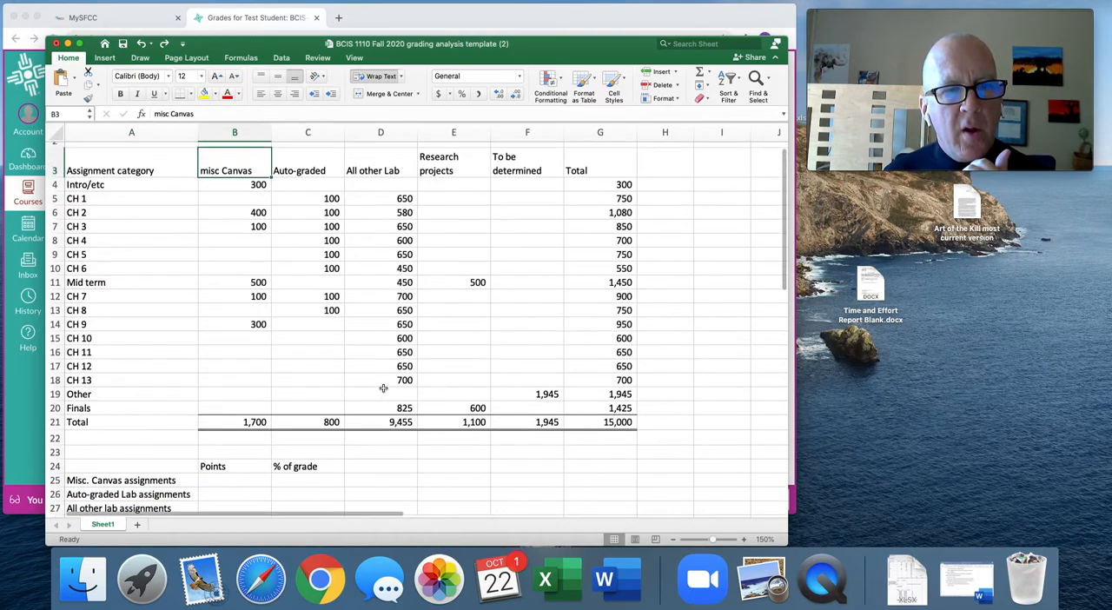
{"action": "left_click", "coordinate": [211, 394]}
{"action": "type", "text": "+"}
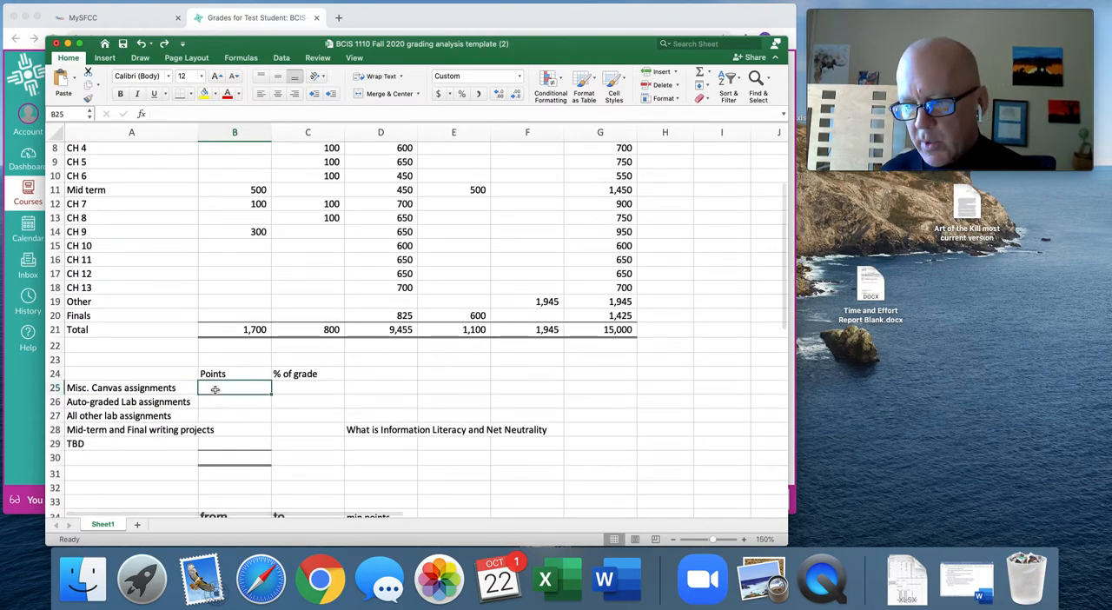
{"action": "left_click", "coordinate": [243, 336]}
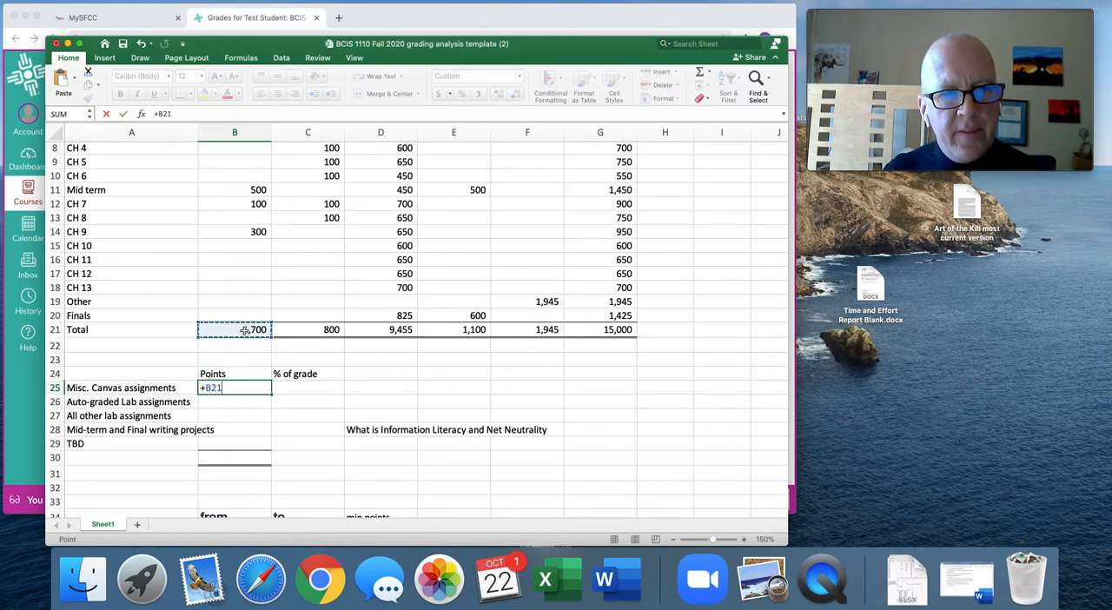
{"action": "key", "text": "Return"}
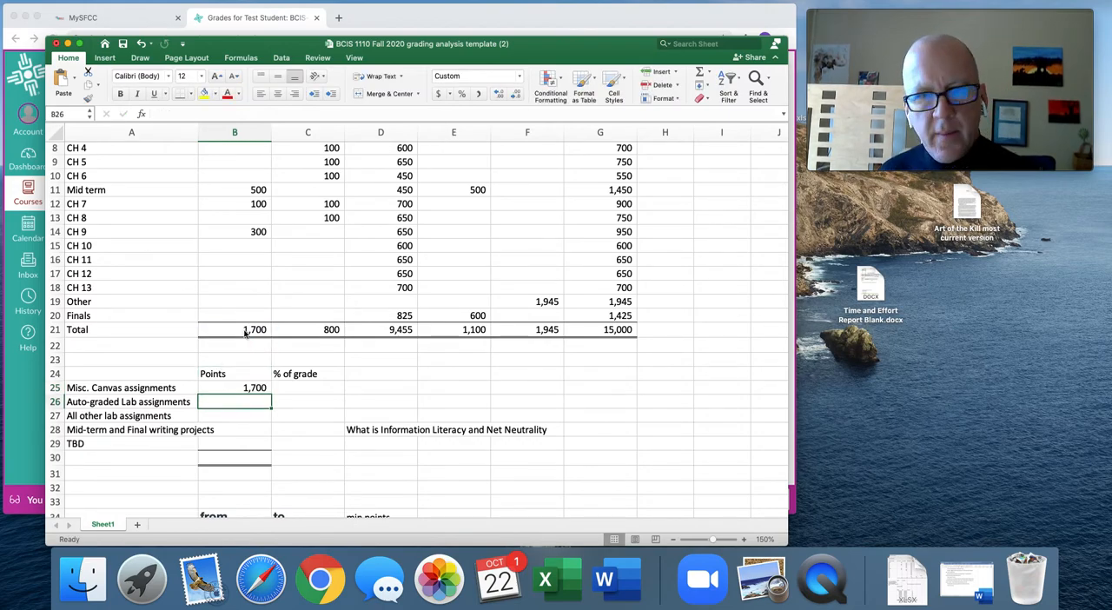
Link the Auto-graded Lab points in B26 to the total in C21, and the All other lab points in B27 to D21.
{"action": "type", "text": "+"}
{"action": "left_click", "coordinate": [315, 333]}
{"action": "key", "text": "Return"}
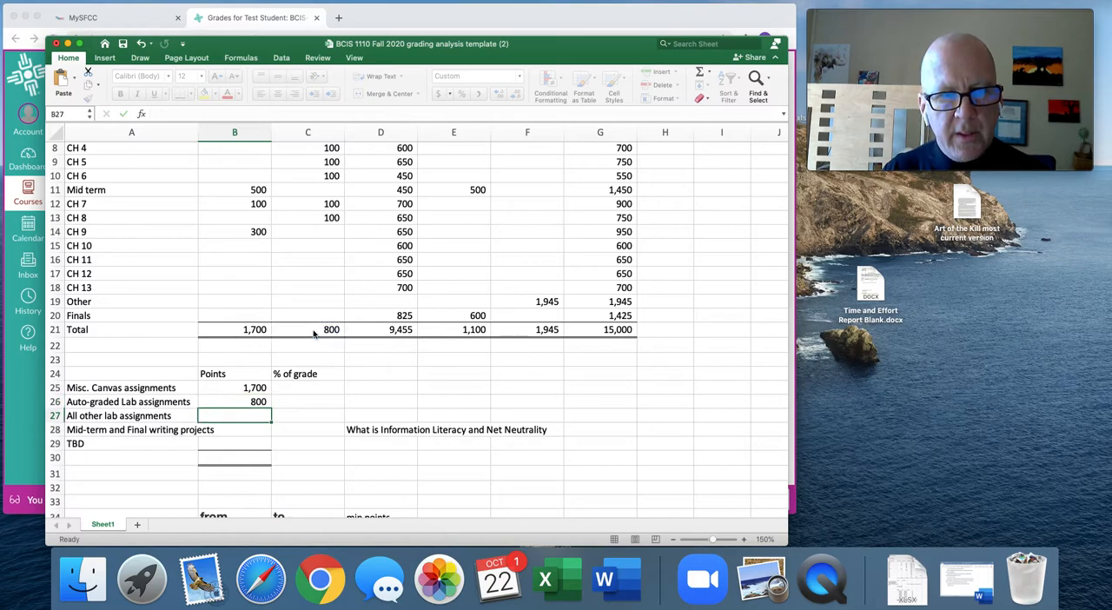
{"action": "type", "text": "+"}
{"action": "left_click", "coordinate": [390, 330]}
{"action": "key", "text": "Return"}
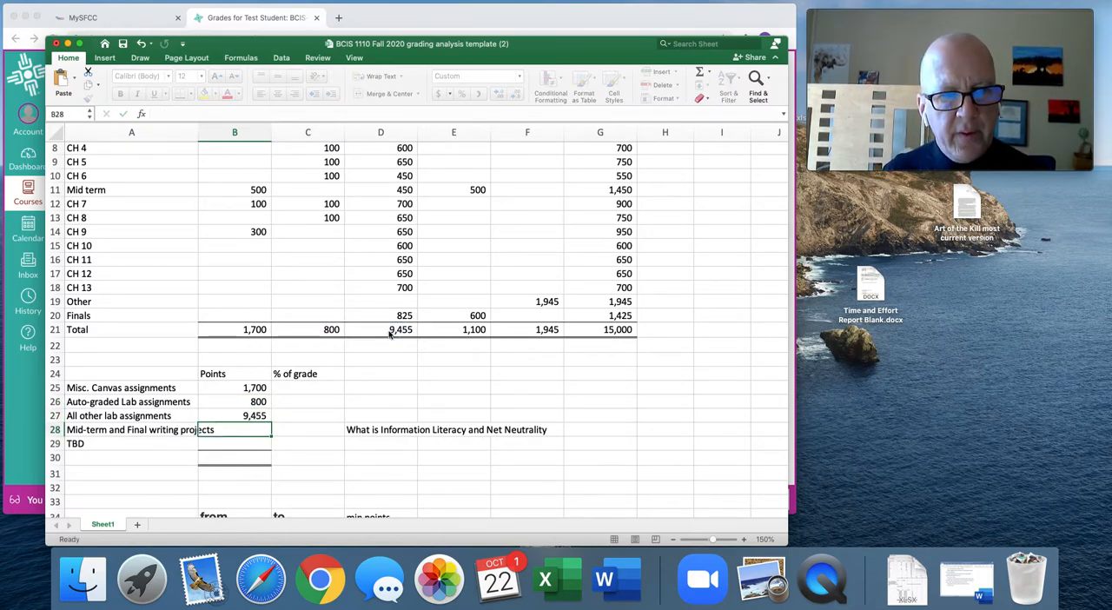
Link the Mid-term and Final writing projects points in B28 to E21, and the TBD points in B29 to F21.
{"action": "type", "text": "+"}
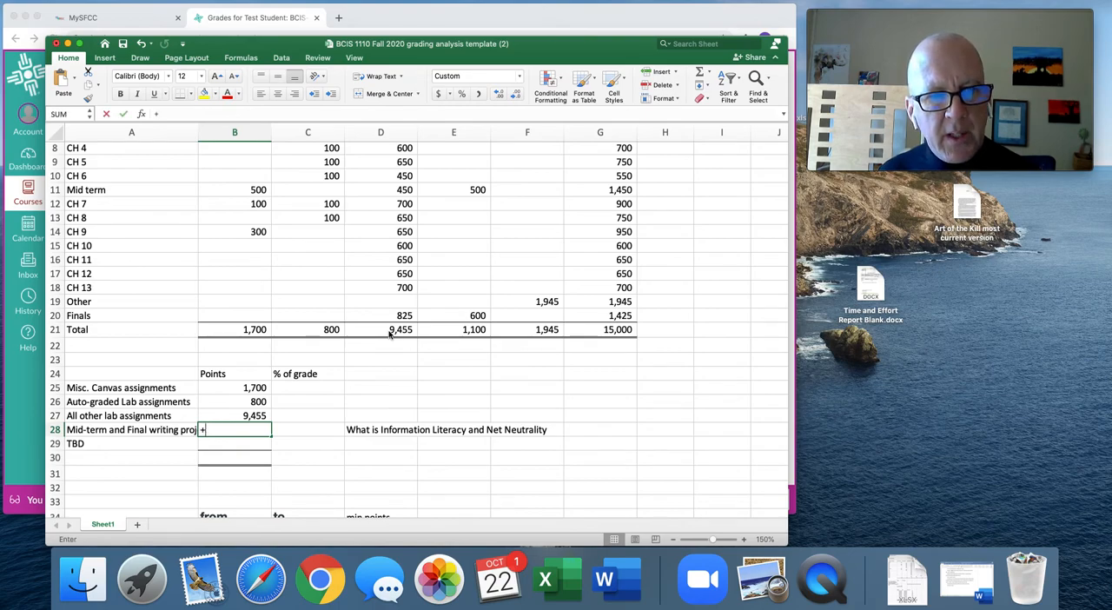
{"action": "left_click", "coordinate": [465, 328]}
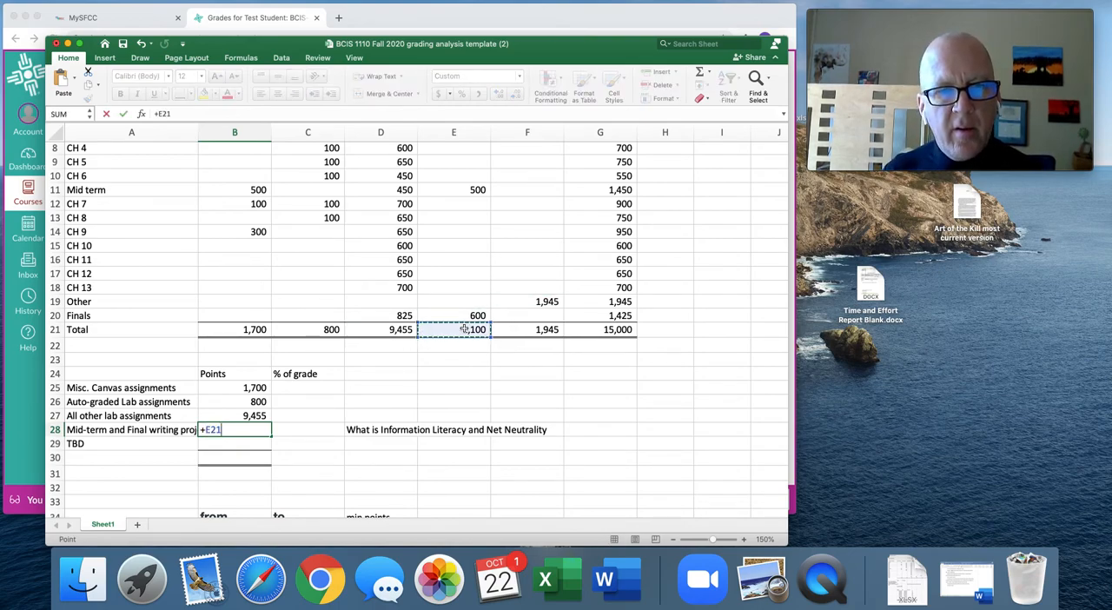
{"action": "key", "text": "Return"}
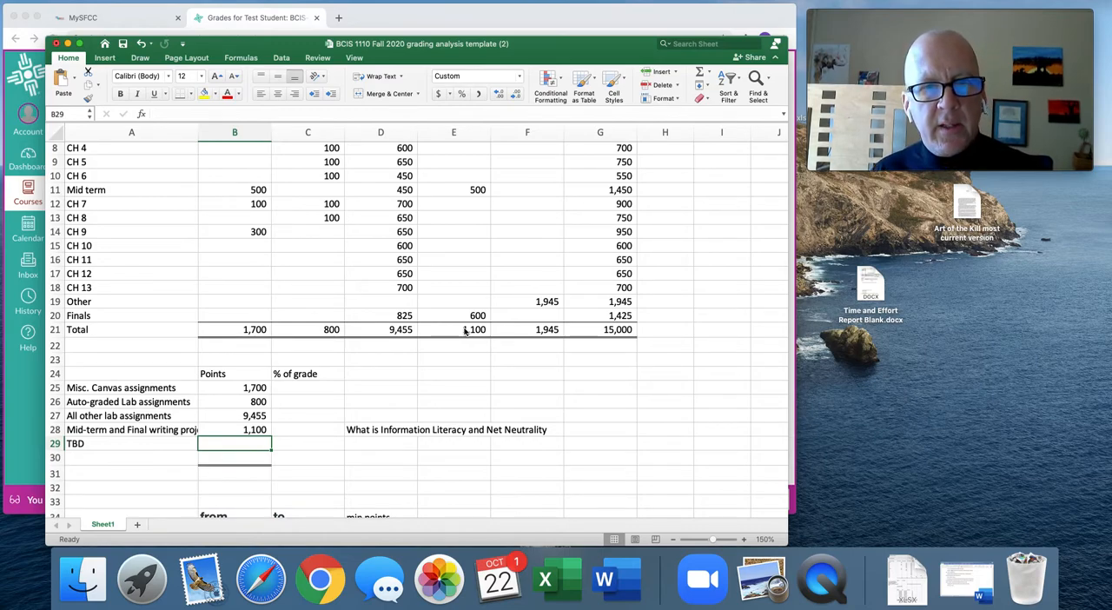
{"action": "type", "text": "+f21"}
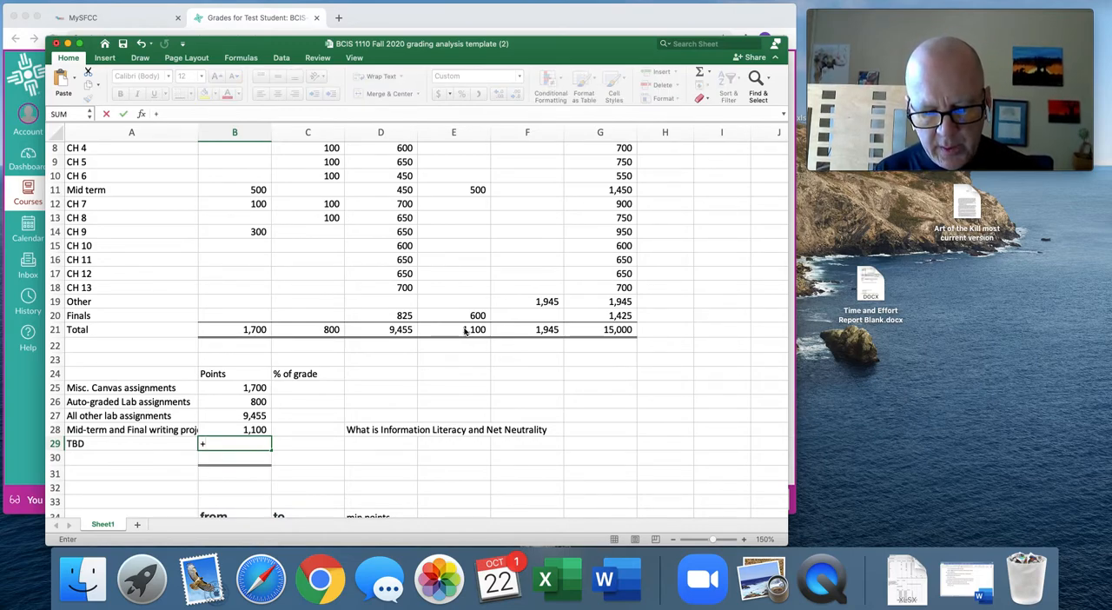
{"action": "key", "text": "Return"}
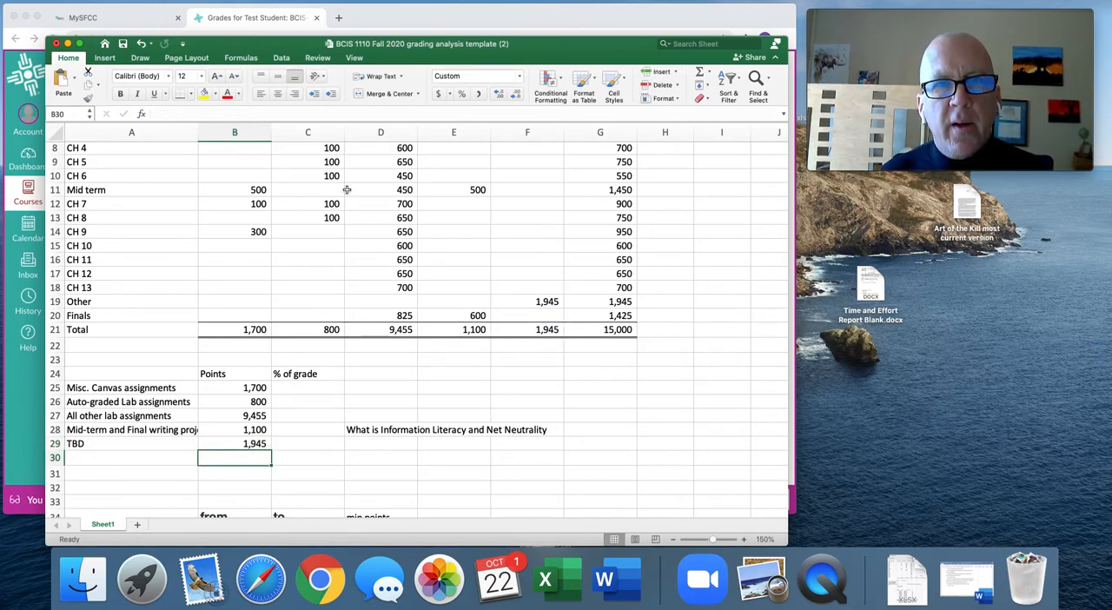
Sum the points of the five summary categories in B30 with AutoSum.
{"action": "left_click", "coordinate": [699, 75]}
{"action": "key", "text": "Return"}
{"action": "key", "text": "Up"}
Review the row 21 totals from B21 to G21, along with the column B and row 4 values they add up.
{"action": "left_click", "coordinate": [613, 332]}
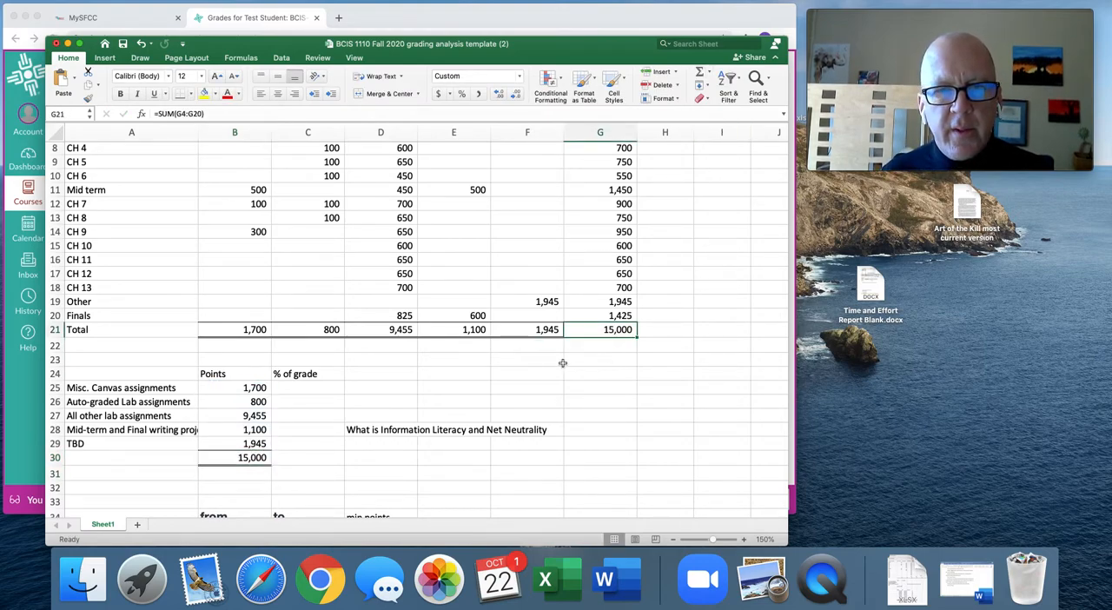
{"action": "left_click", "coordinate": [260, 332]}
{"action": "left_click", "coordinate": [311, 331]}
{"action": "left_click", "coordinate": [384, 330]}
{"action": "left_click", "coordinate": [450, 331]}
{"action": "left_click", "coordinate": [525, 331]}
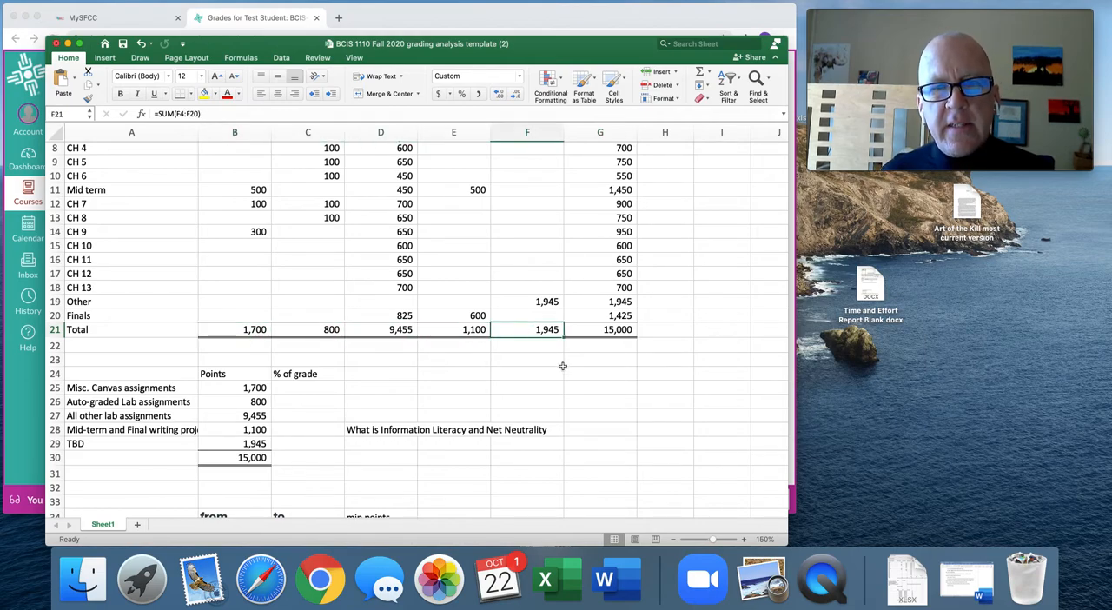
{"action": "scroll", "coordinate": [269, 244], "scroll_direction": "up", "scroll_amount": 4}
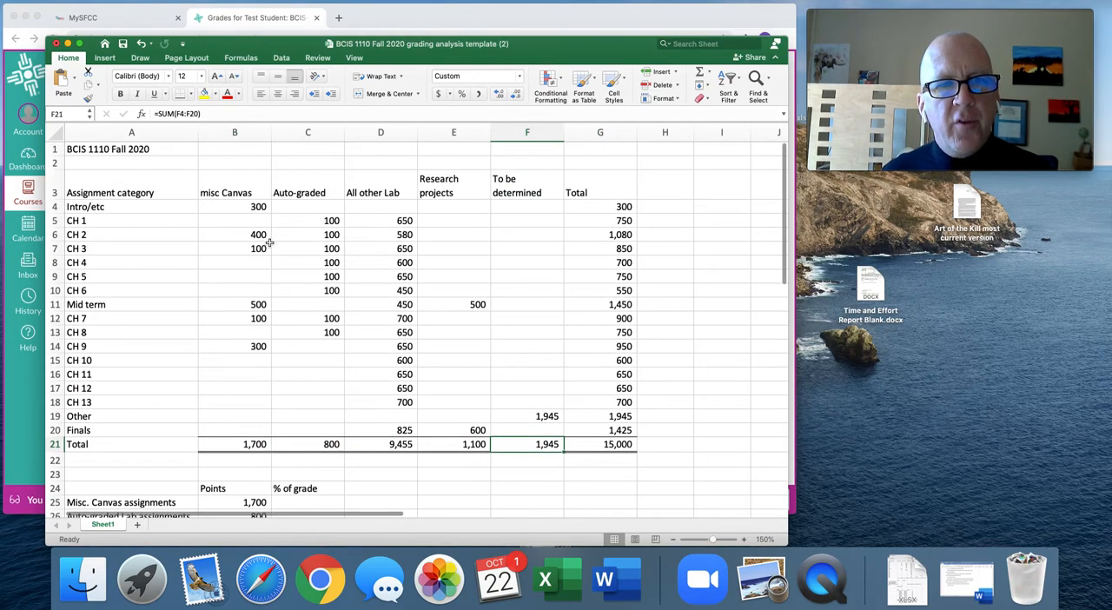
{"action": "left_click_drag", "start_coordinate": [258, 210], "coordinate": [255, 432]}
{"action": "left_click", "coordinate": [259, 445]}
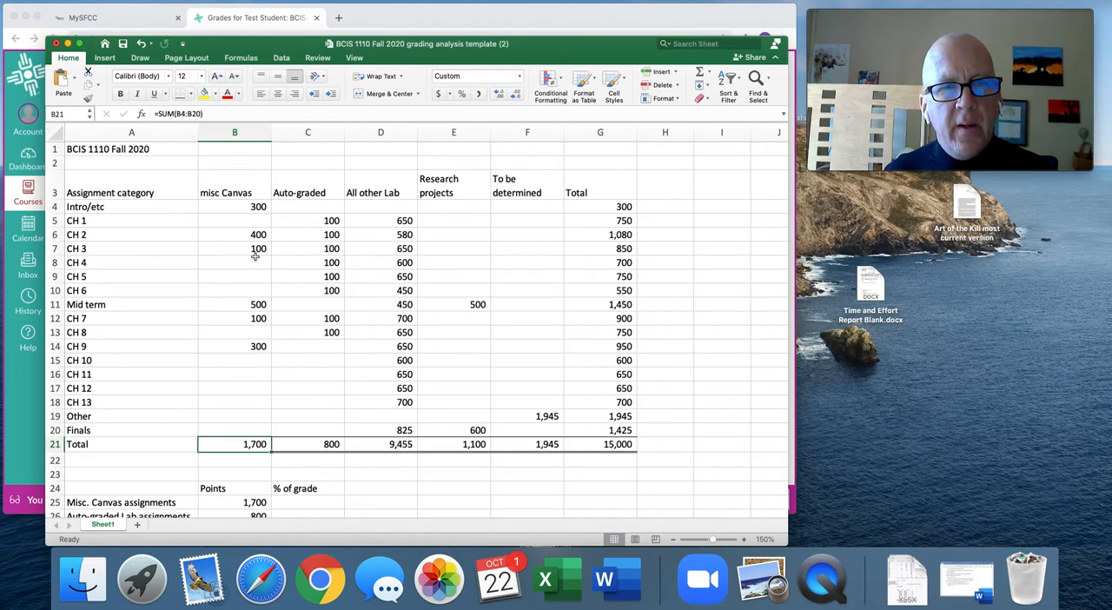
{"action": "left_click_drag", "start_coordinate": [232, 206], "coordinate": [503, 206]}
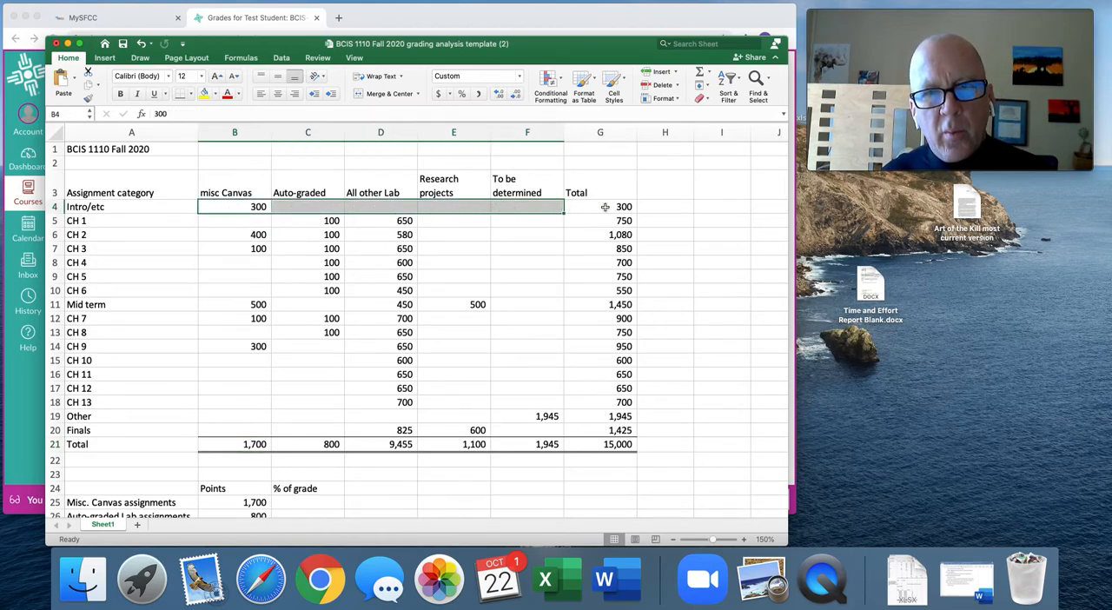
{"action": "left_click", "coordinate": [612, 444]}
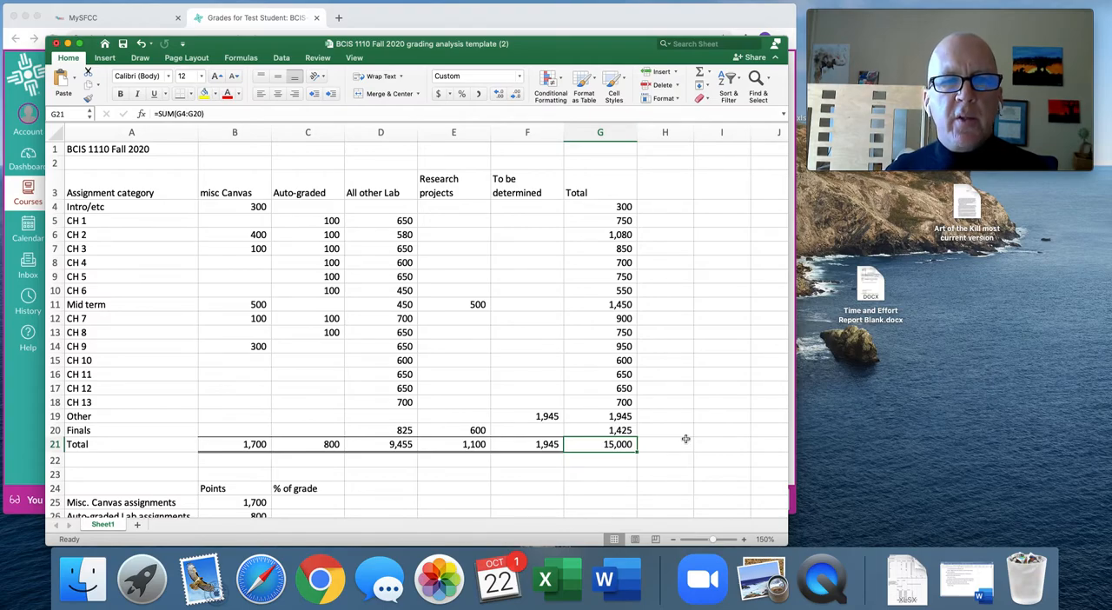
Calculate the Misc. Canvas % of grade in C25 by dividing B25 by B30, and fill the formula down to C29.
{"action": "scroll", "coordinate": [686, 439], "scroll_direction": "down", "scroll_amount": 5}
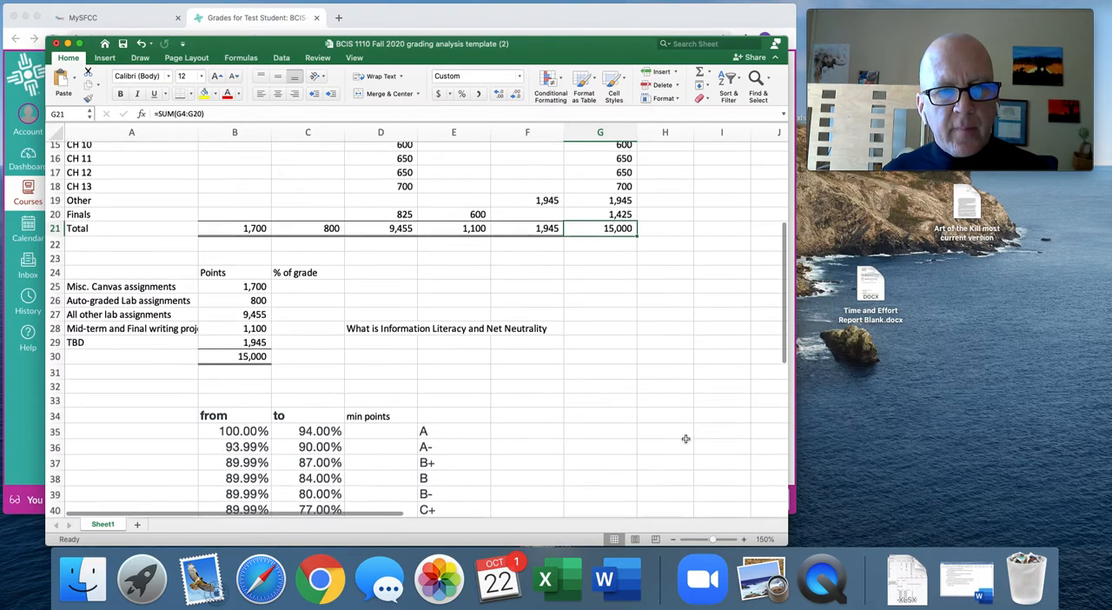
{"action": "left_click", "coordinate": [292, 268]}
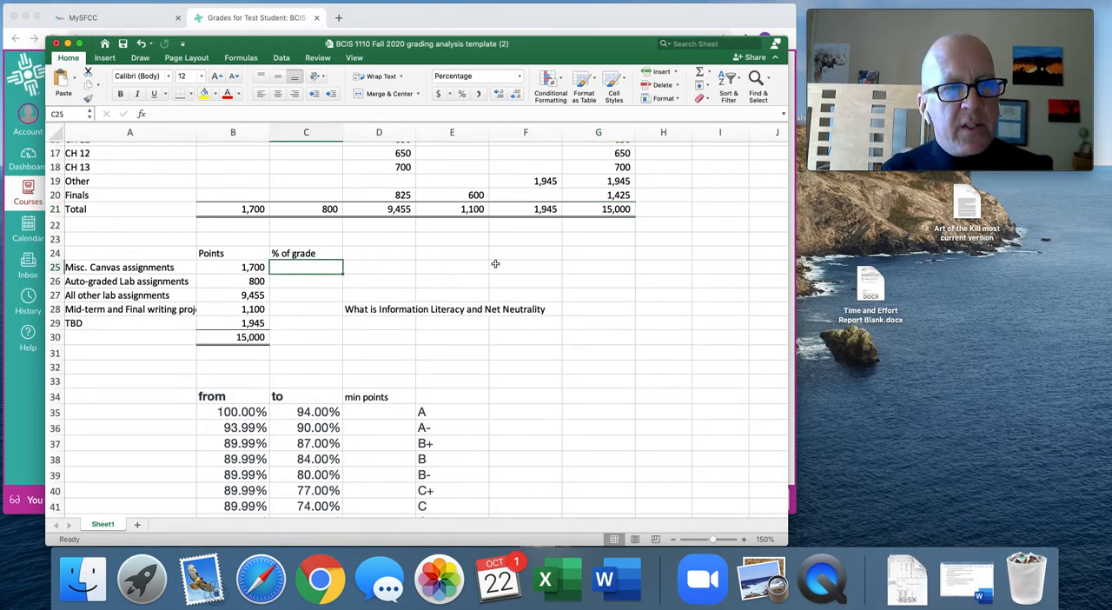
{"action": "type", "text": "+"}
{"action": "key", "text": "Left"}
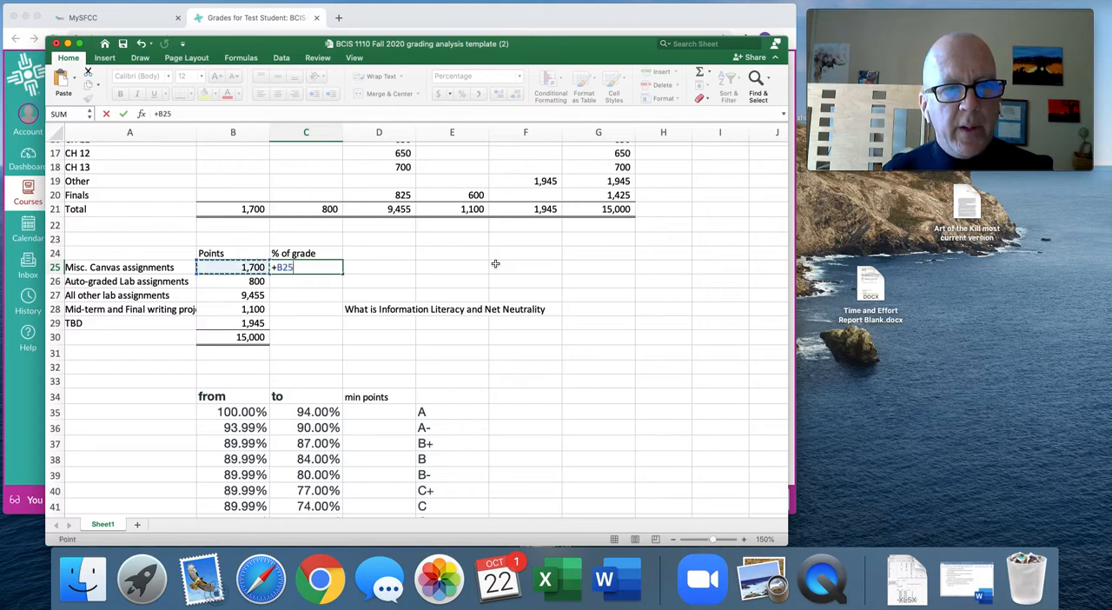
{"action": "type", "text": "/"}
{"action": "key", "text": "Down"}
{"action": "key", "text": "Down"}
{"action": "key", "text": "Down"}
{"action": "key", "text": "Down"}
{"action": "key", "text": "Down"}
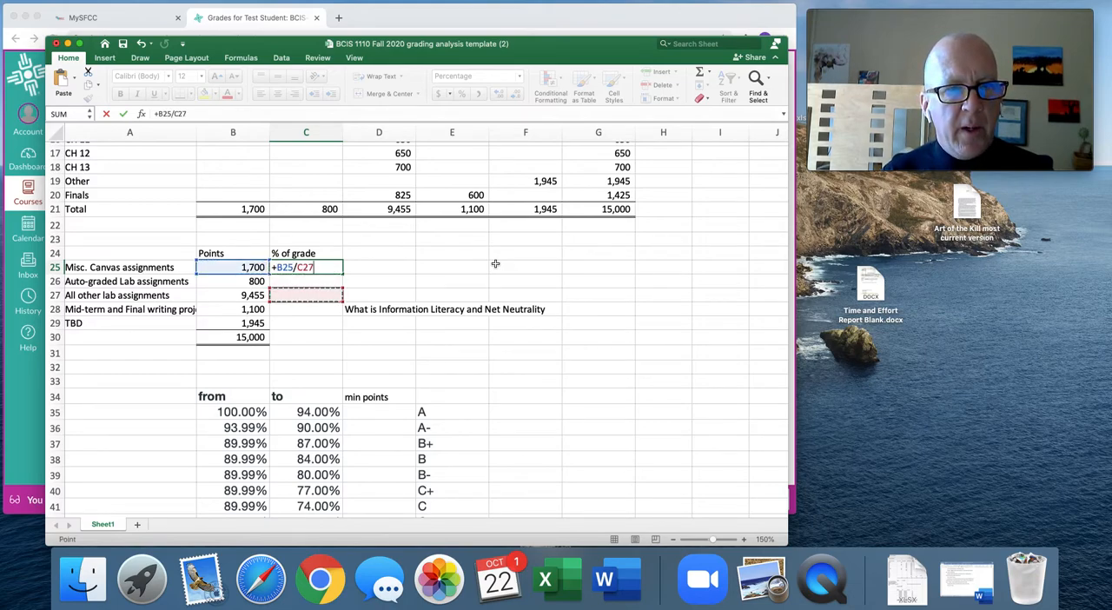
{"action": "key", "text": "Left"}
{"action": "key", "text": "Return"}
{"action": "key", "text": "Up"}
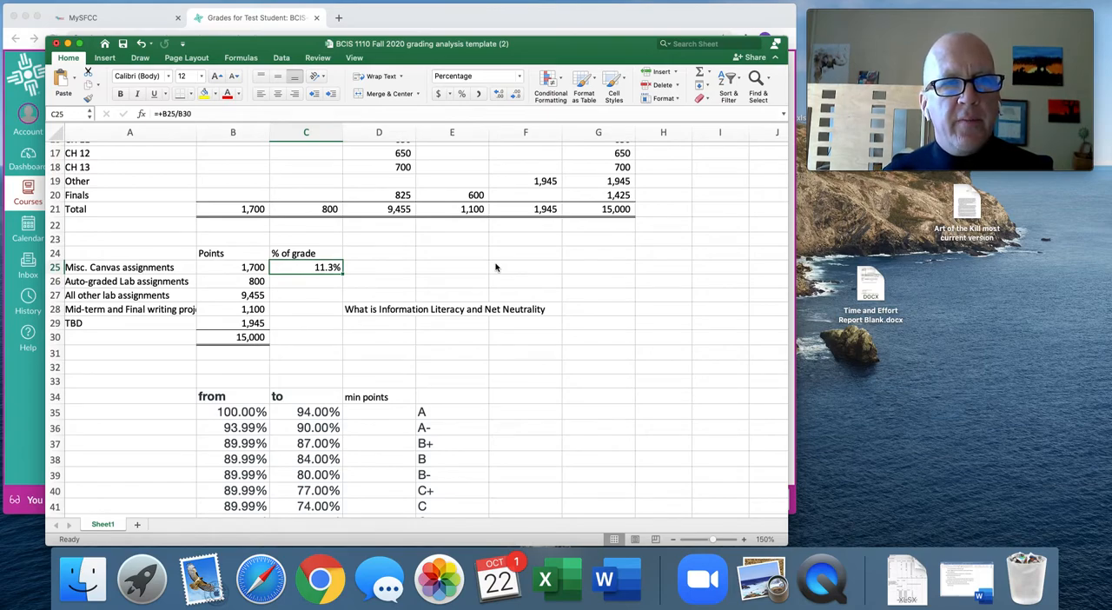
{"action": "left_click_drag", "start_coordinate": [343, 275], "coordinate": [321, 339]}
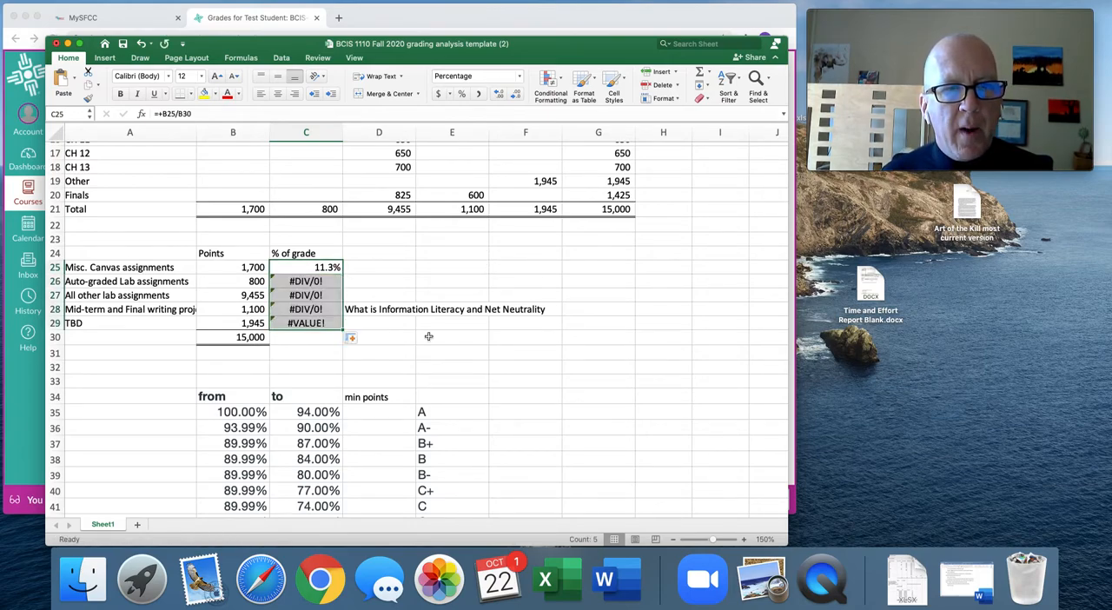
{"action": "left_click", "coordinate": [259, 337]}
{"action": "key", "text": "super+c"}
{"action": "key", "text": "Down"}
{"action": "key", "text": "super+v"}
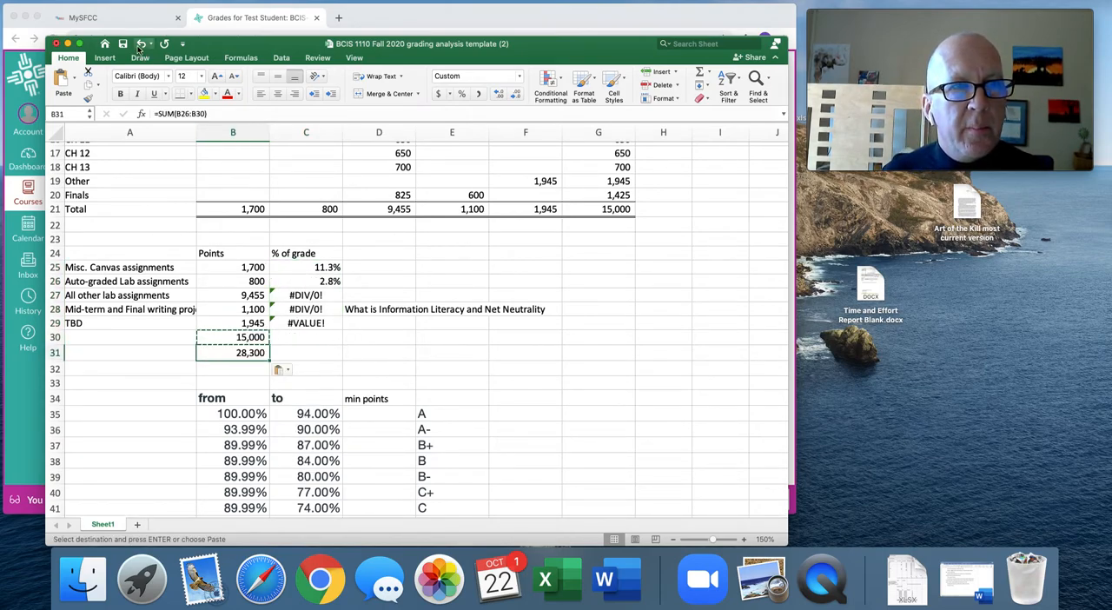
{"action": "key", "text": "super+z"}
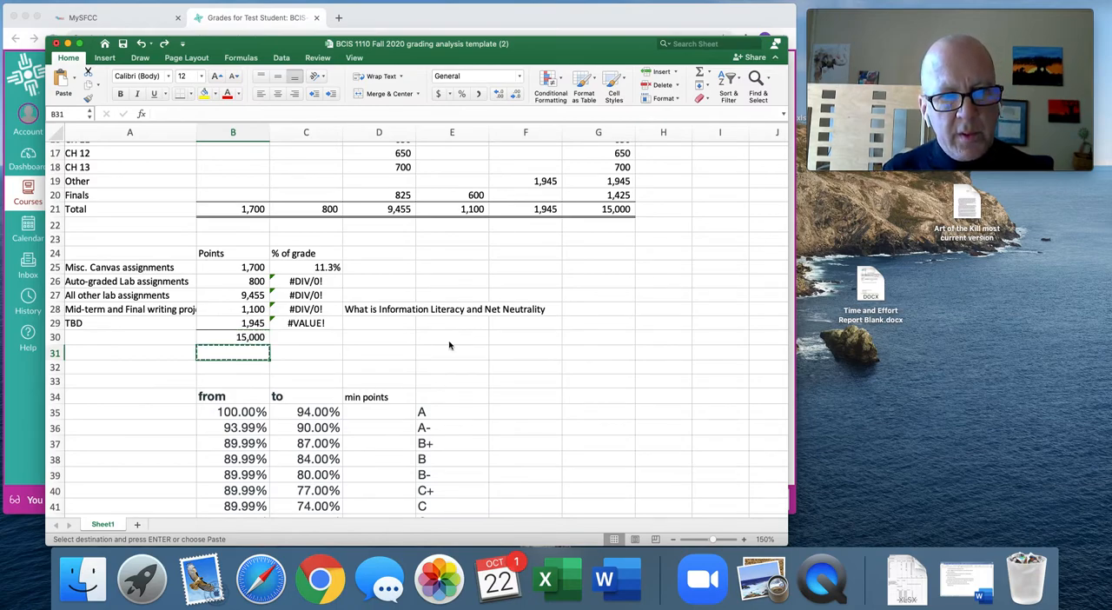
Copy the points total formula from B30 into C30 to sum the % of grade column.
{"action": "left_click", "coordinate": [239, 336]}
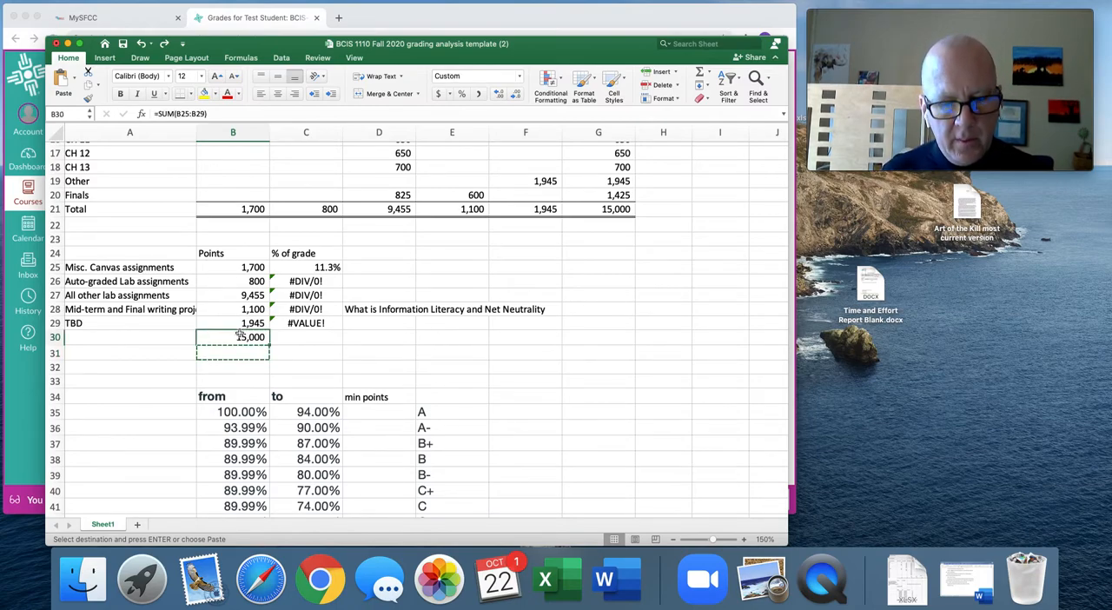
{"action": "key", "text": "super+c"}
{"action": "key", "text": "Down"}
{"action": "key", "text": "Up"}
{"action": "key", "text": "Right"}
{"action": "key", "text": "super+v"}
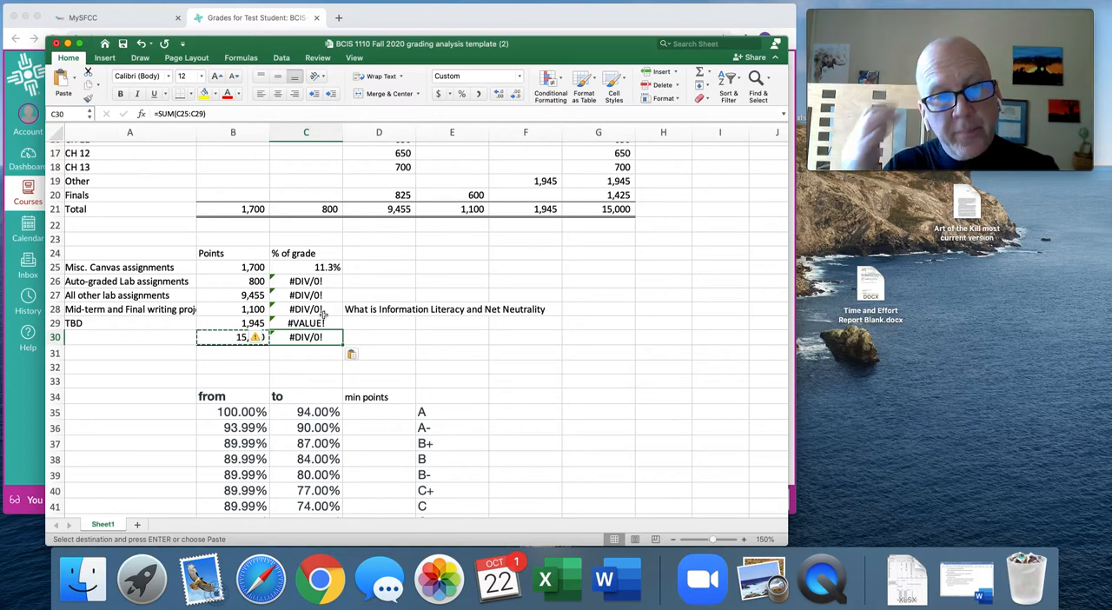
Examine the cell references in the C25 formula against B26, B30 and the empty cells in row 31.
{"action": "left_click", "coordinate": [324, 266]}
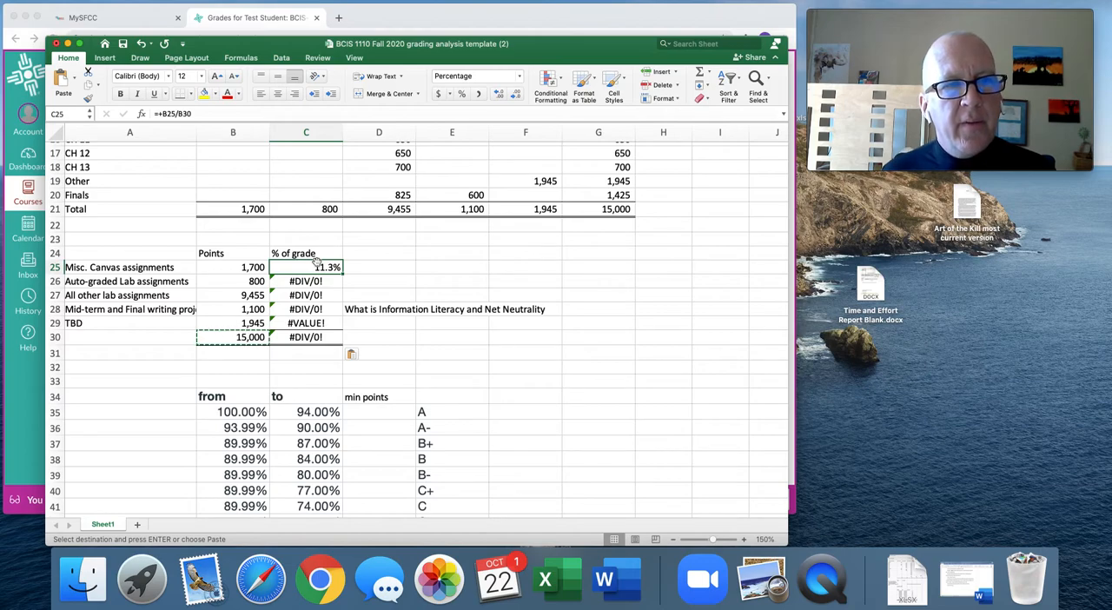
{"action": "left_click", "coordinate": [250, 281]}
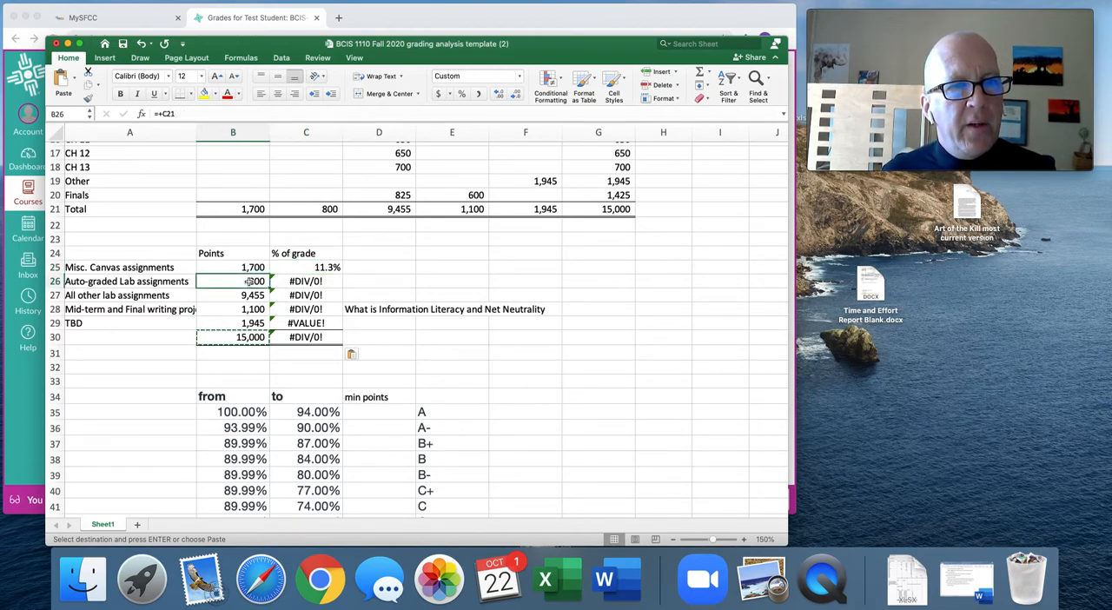
{"action": "left_click", "coordinate": [297, 270]}
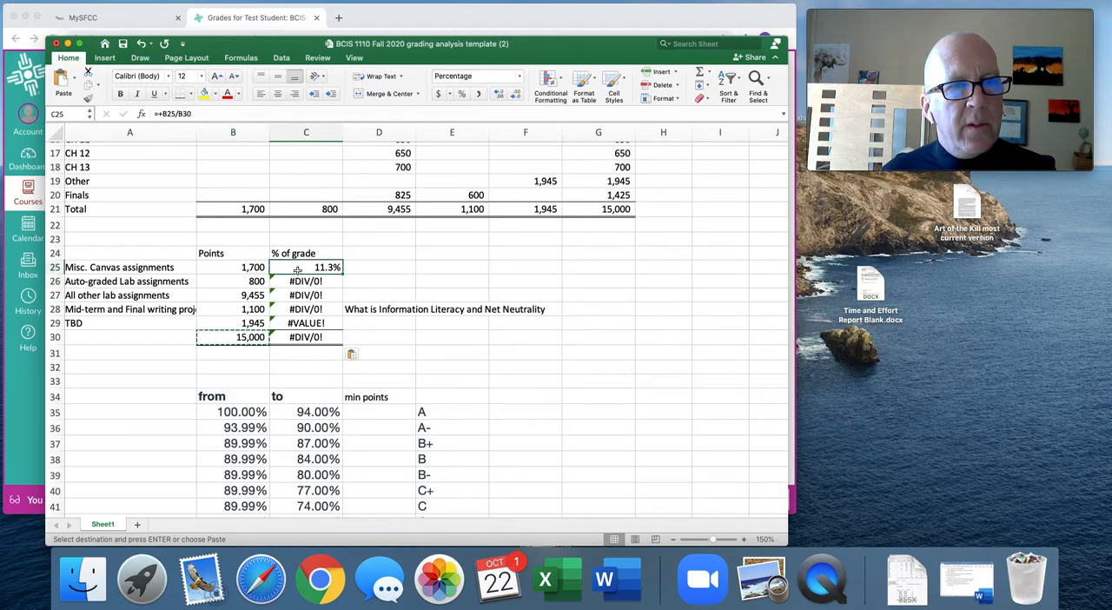
{"action": "left_click", "coordinate": [250, 281]}
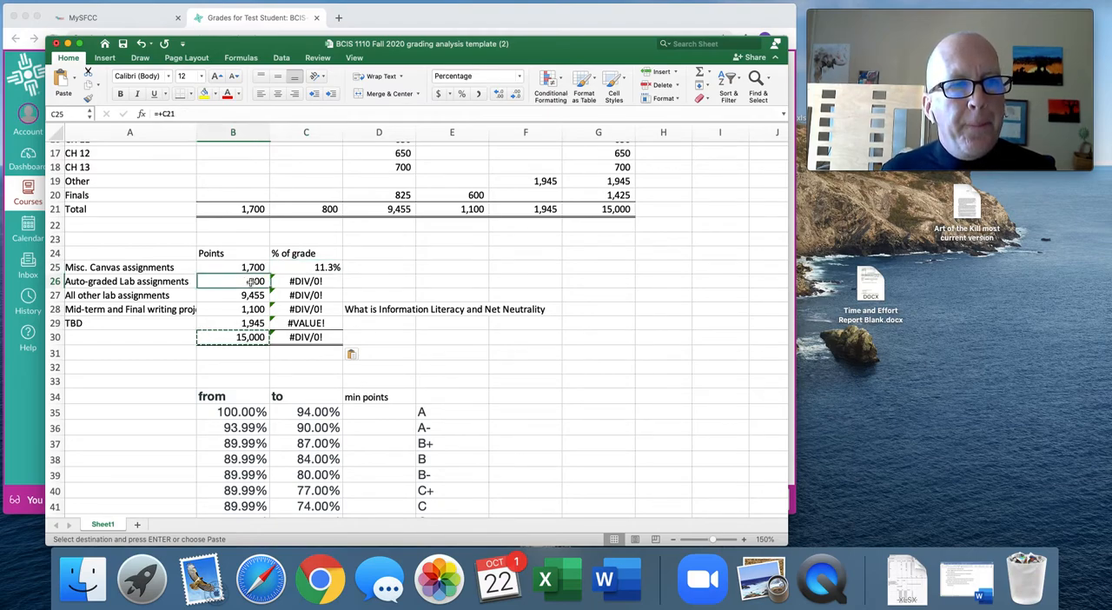
{"action": "left_click", "coordinate": [250, 341]}
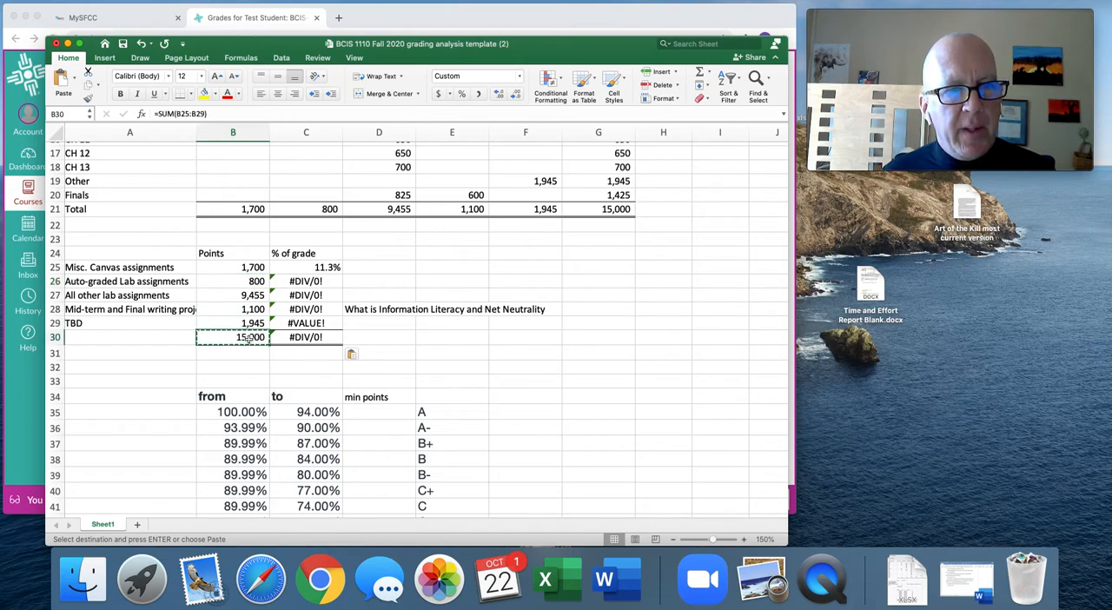
{"action": "left_click", "coordinate": [318, 267]}
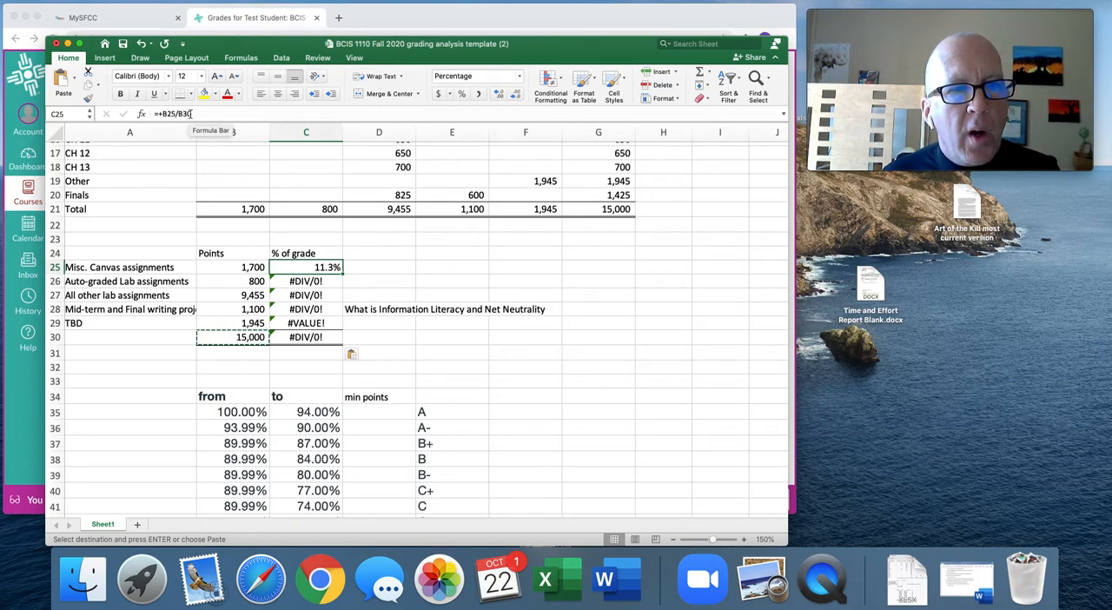
{"action": "left_click", "coordinate": [296, 355]}
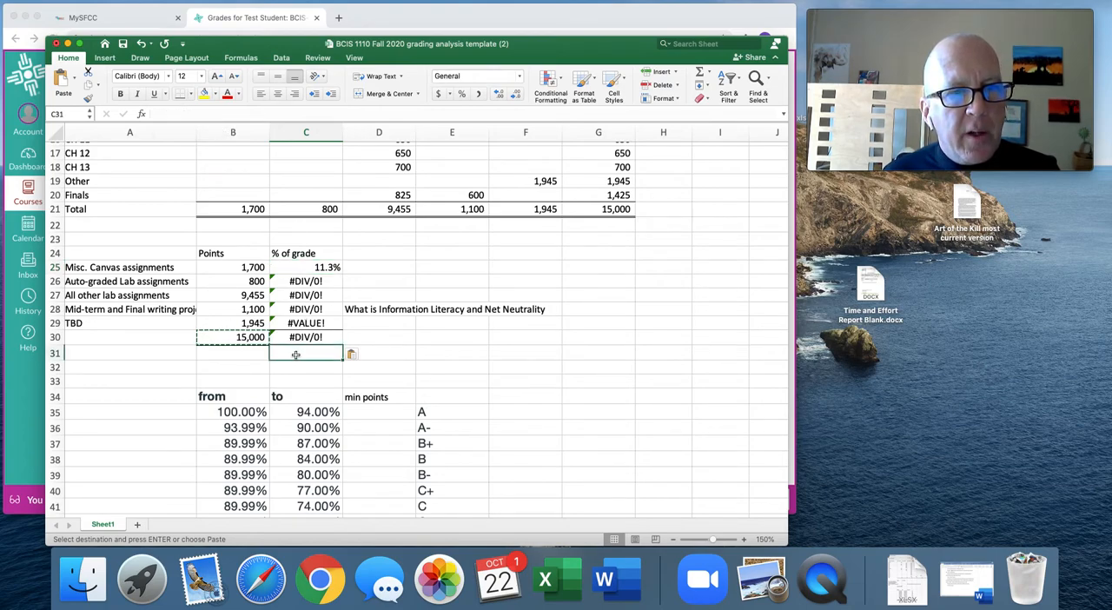
{"action": "left_click", "coordinate": [239, 353]}
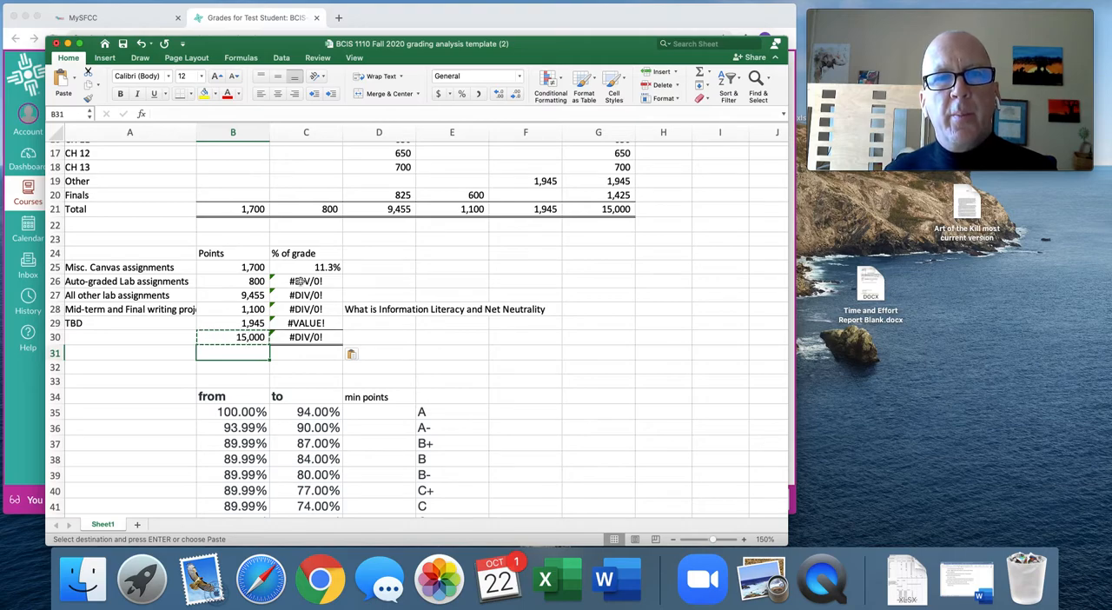
Make the total reference in the C25 formula absolute so it reads =+B25/$B$30.
{"action": "left_click", "coordinate": [310, 268]}
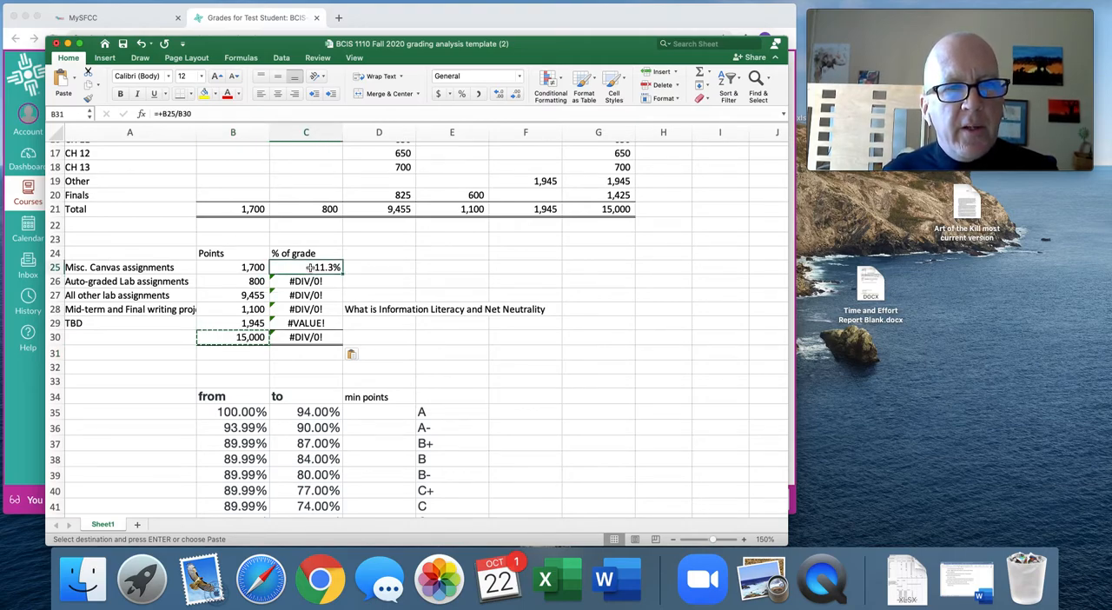
{"action": "left_click", "coordinate": [179, 113]}
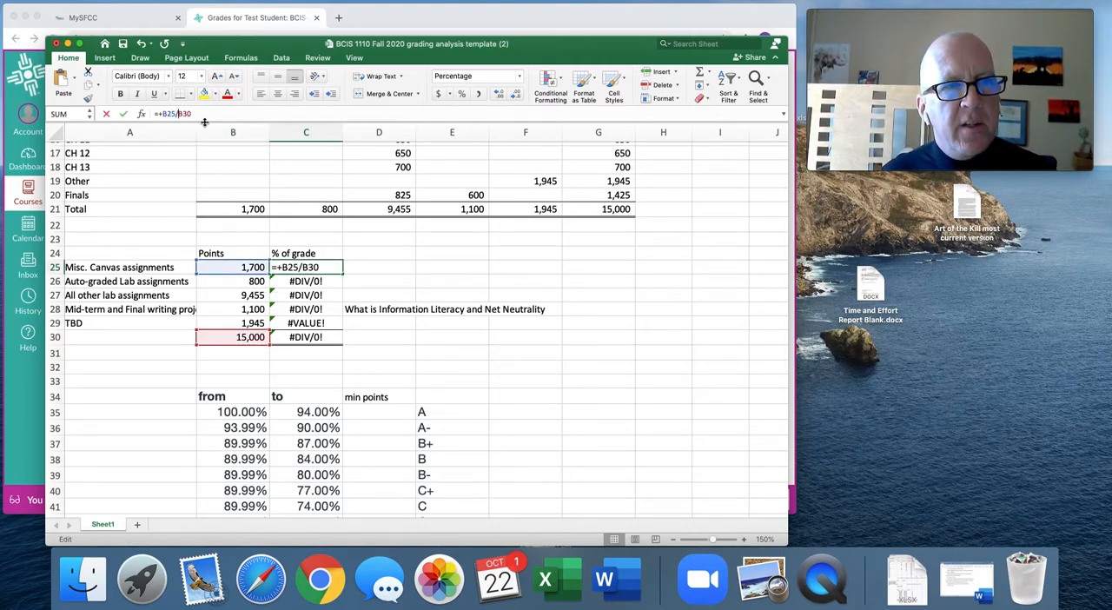
{"action": "type", "text": "$"}
{"action": "key", "text": "Right"}
{"action": "type", "text": "$"}
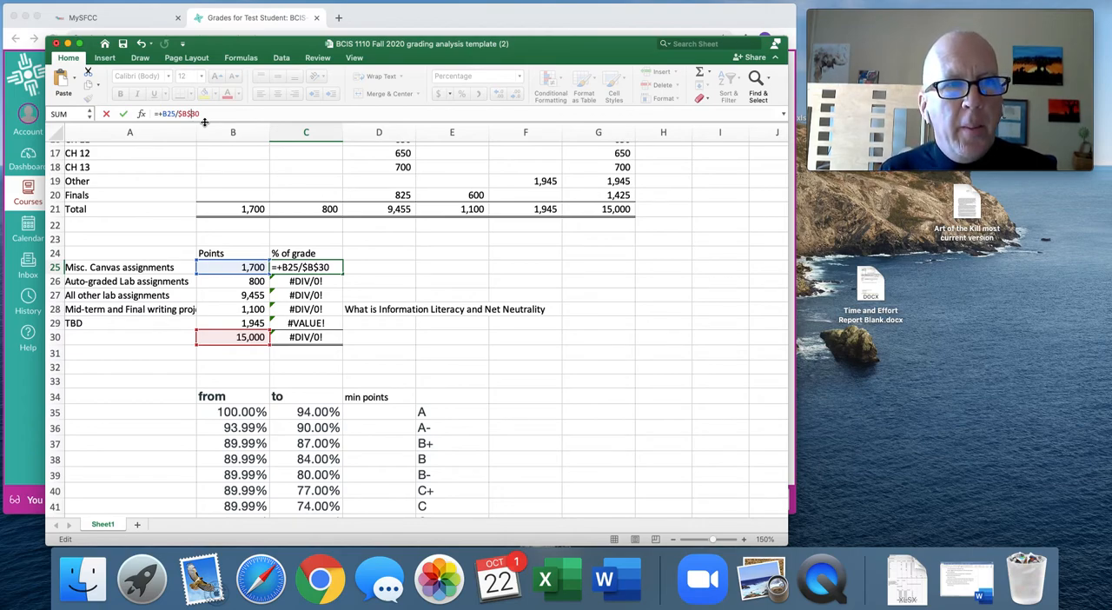
{"action": "key", "text": "Return"}
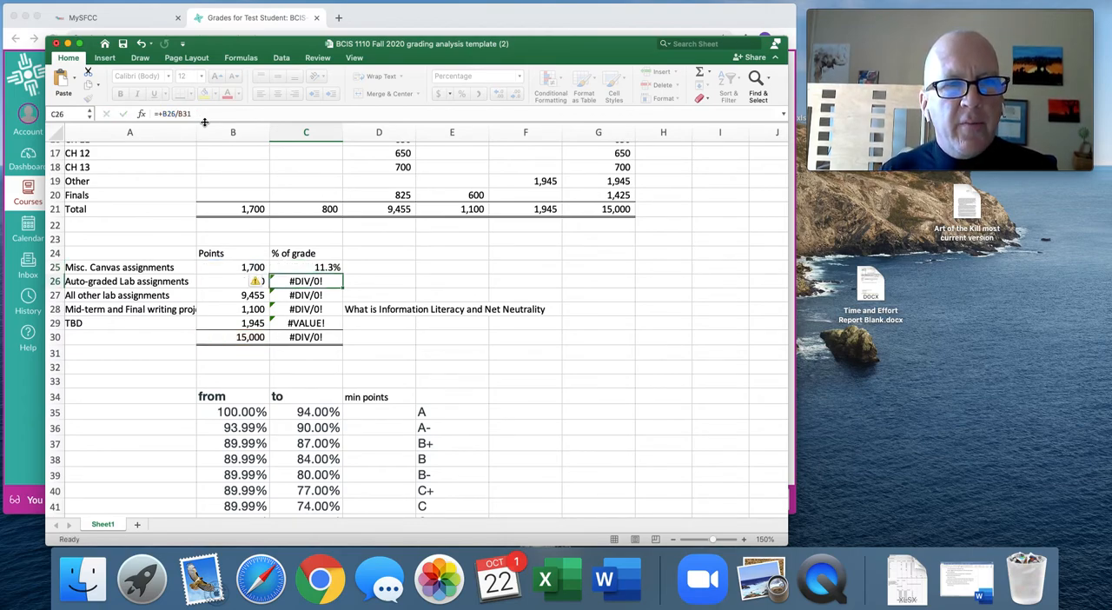
Fill the corrected C25 formula down to C29 and check the copied formulas cell by cell.
{"action": "left_click_drag", "start_coordinate": [342, 273], "coordinate": [342, 337]}
{"action": "left_click", "coordinate": [323, 268]}
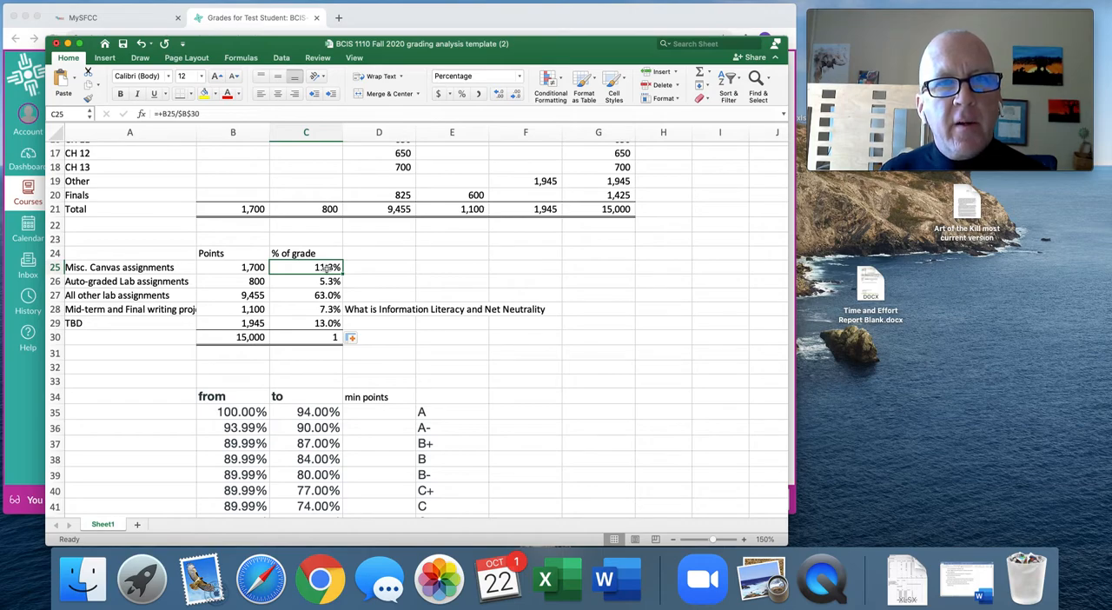
{"action": "key", "text": "Down"}
{"action": "key", "text": "Down"}
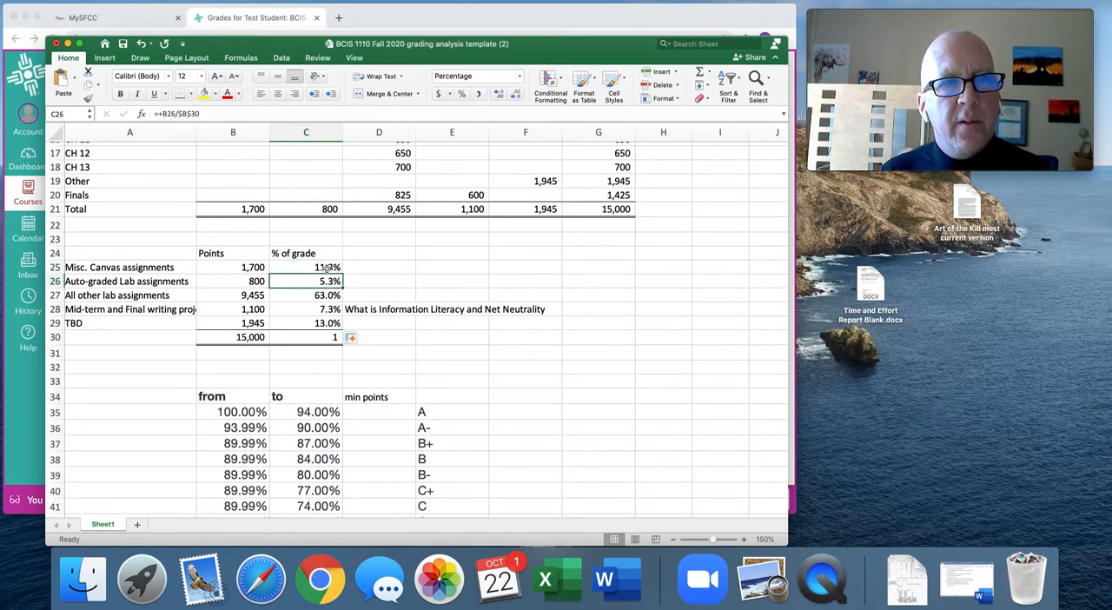
{"action": "key", "text": "Down"}
{"action": "key", "text": "Down"}
{"action": "key", "text": "Down"}
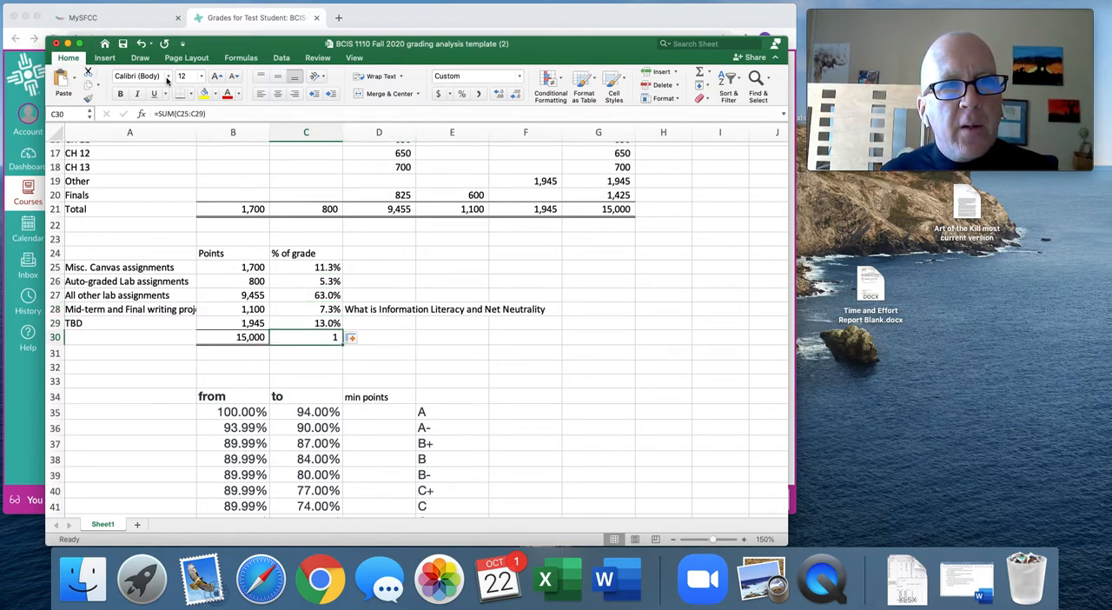
Format the % of grade total in C30 as a percentage with one decimal place.
{"action": "left_click", "coordinate": [461, 93]}
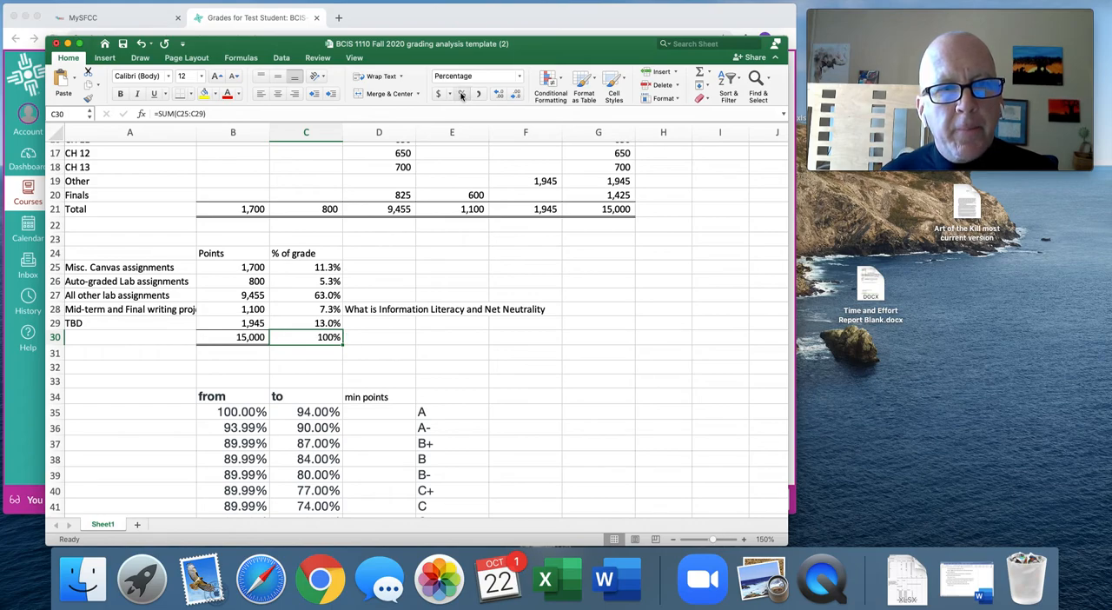
{"action": "left_click", "coordinate": [499, 94]}
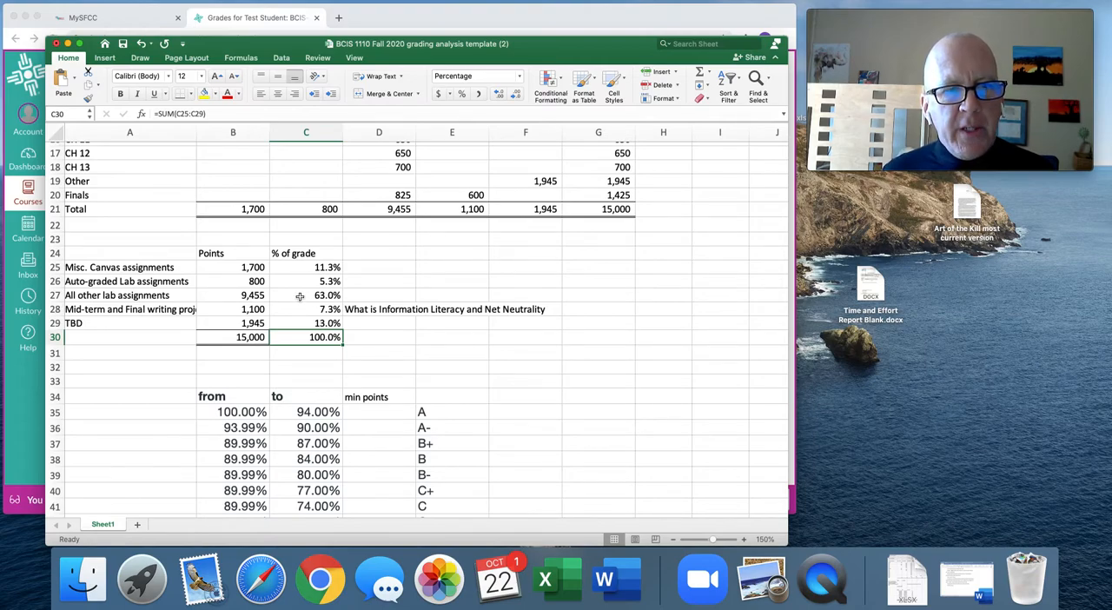
Review the letter-grade scale below the summary, the points total in B30 and the A range in B35 and C35.
{"action": "scroll", "coordinate": [477, 389], "scroll_direction": "down", "scroll_amount": 5}
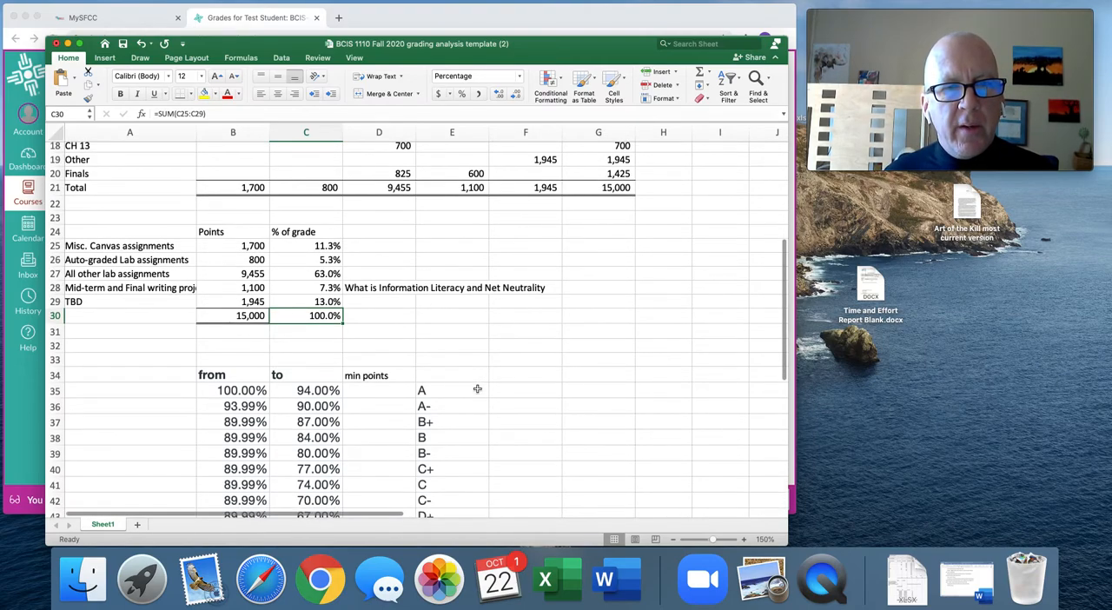
{"action": "scroll", "coordinate": [478, 389], "scroll_direction": "down", "scroll_amount": 6}
{"action": "scroll", "coordinate": [477, 388], "scroll_direction": "up", "scroll_amount": 3}
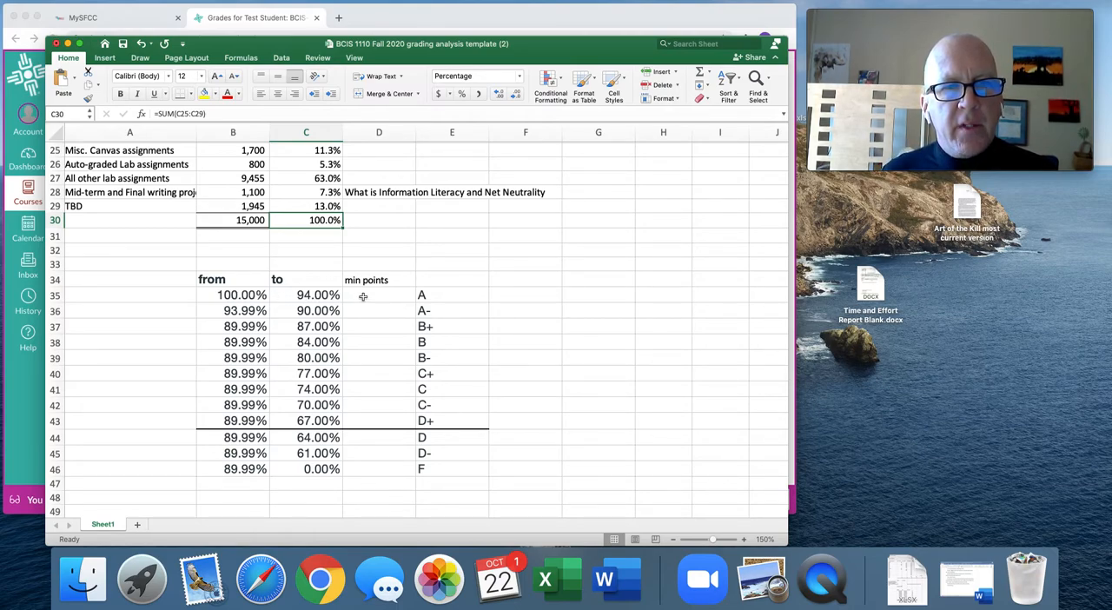
{"action": "left_click", "coordinate": [235, 218]}
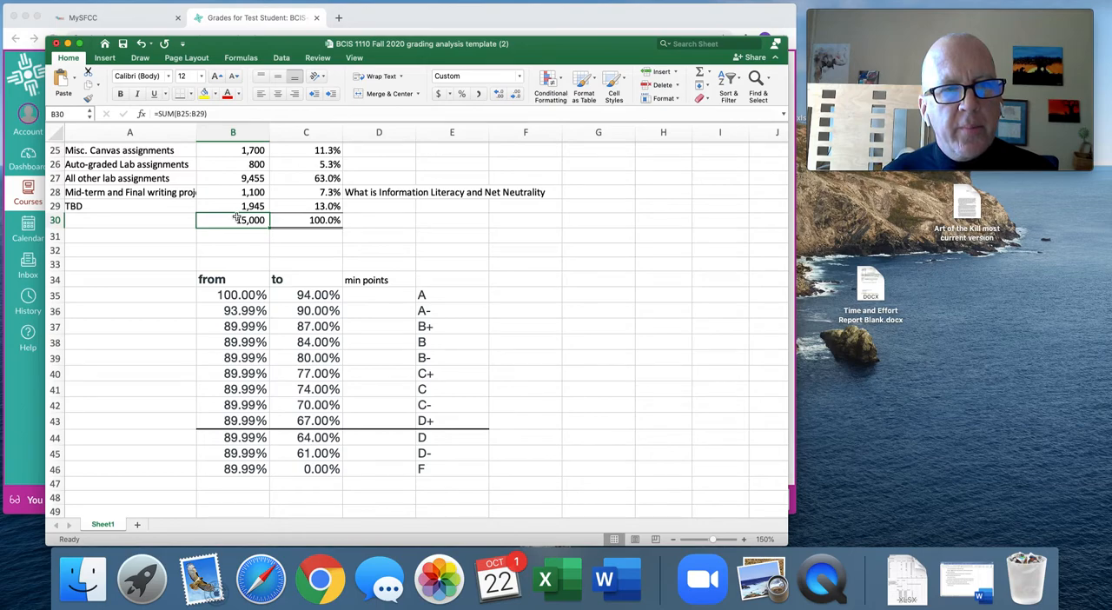
{"action": "left_click", "coordinate": [243, 296]}
{"action": "left_click", "coordinate": [318, 295]}
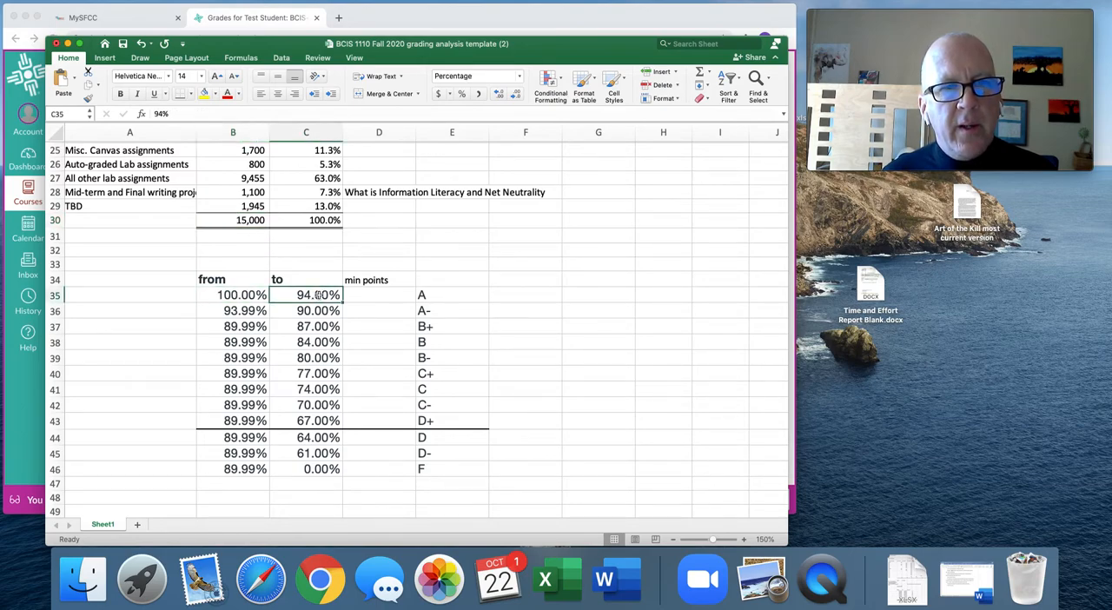
{"action": "left_click", "coordinate": [389, 296]}
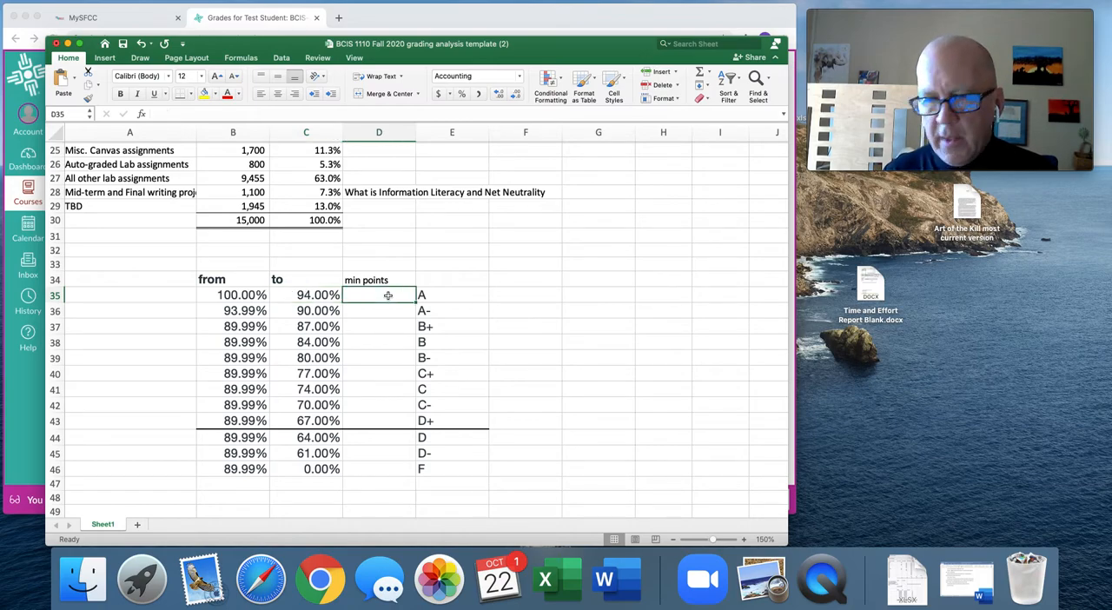
{"action": "type", "text": "+"}
{"action": "key", "text": "Left"}
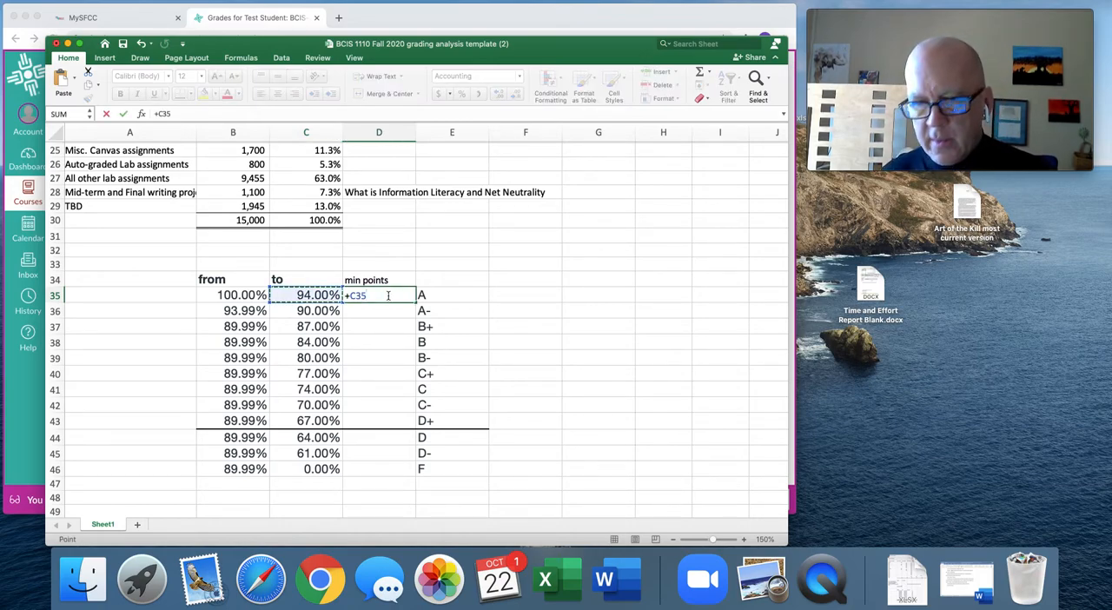
{"action": "left_click", "coordinate": [237, 220]}
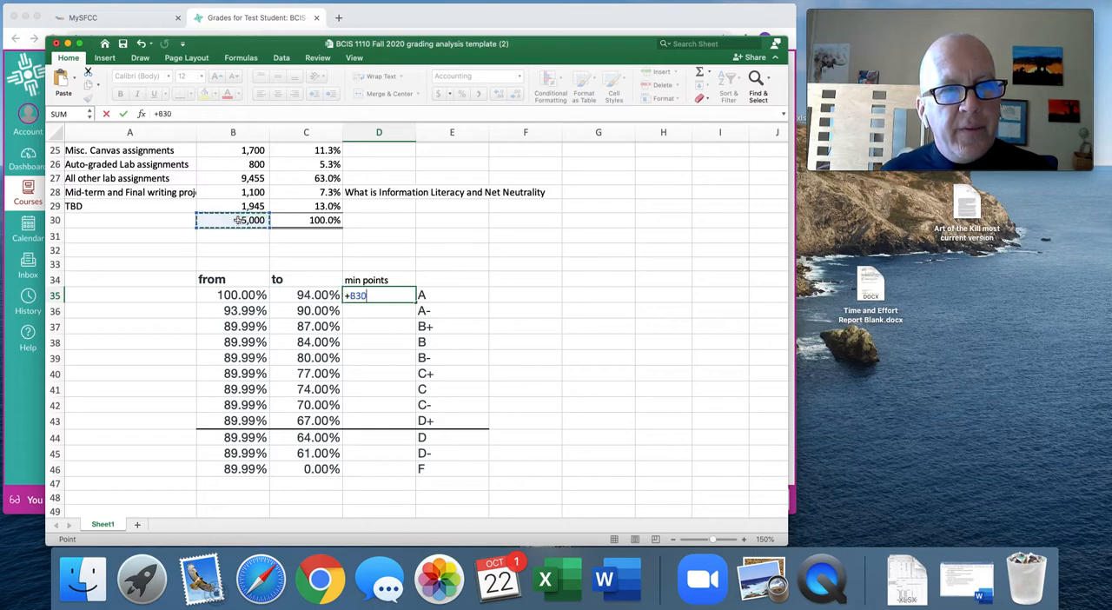
{"action": "key", "text": "Return"}
Enter the minimum points formula +C35*B30 in D35 for the A grade.
{"action": "key", "text": "Up"}
{"action": "type", "text": "+"}
{"action": "key", "text": "Left"}
{"action": "type", "text": "*"}
{"action": "left_click", "coordinate": [243, 221]}
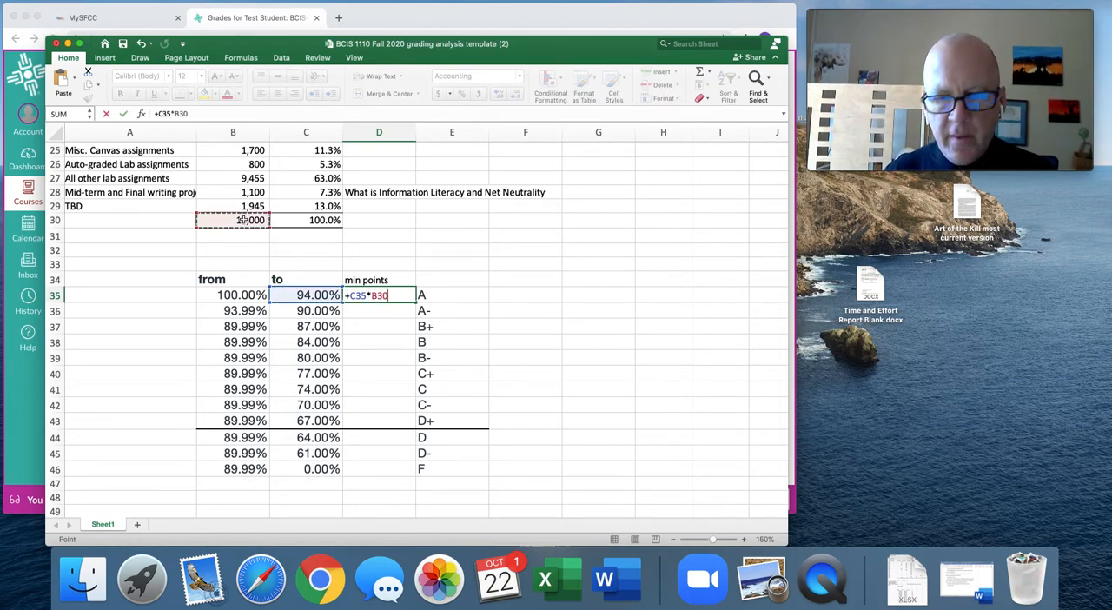
{"action": "key", "text": "Return"}
{"action": "key", "text": "Up"}
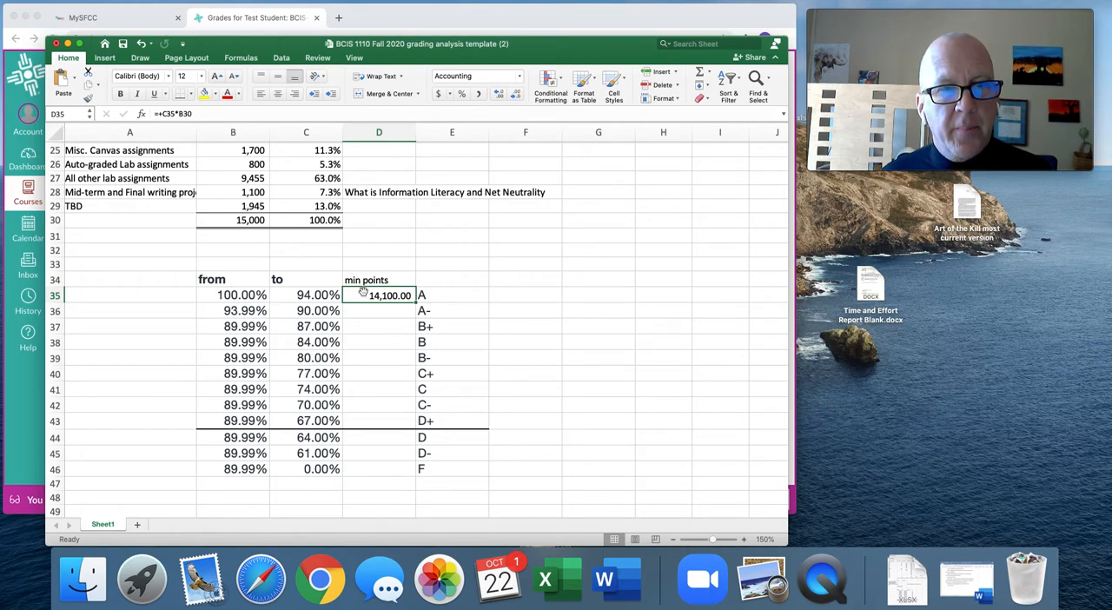
Try copying the D35 formula, with its relative total reference, down to D36.
{"action": "key", "text": "super+c"}
{"action": "key", "text": "Down"}
{"action": "key", "text": "super+v"}
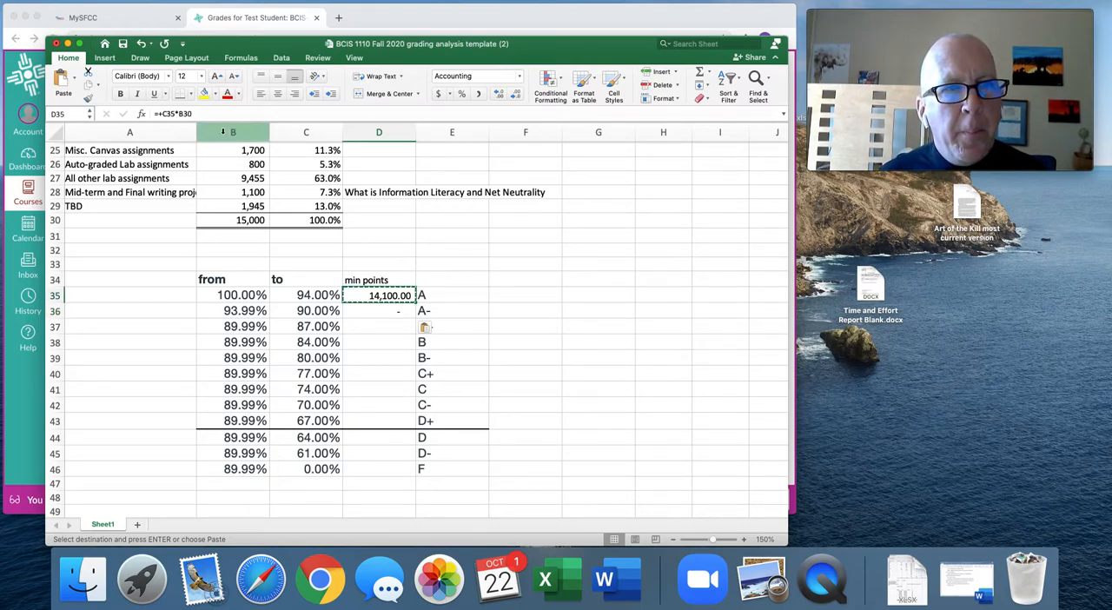
Make the points total reference in the D35 formula absolute so it reads =+C35*$B$30.
{"action": "left_click", "coordinate": [184, 114]}
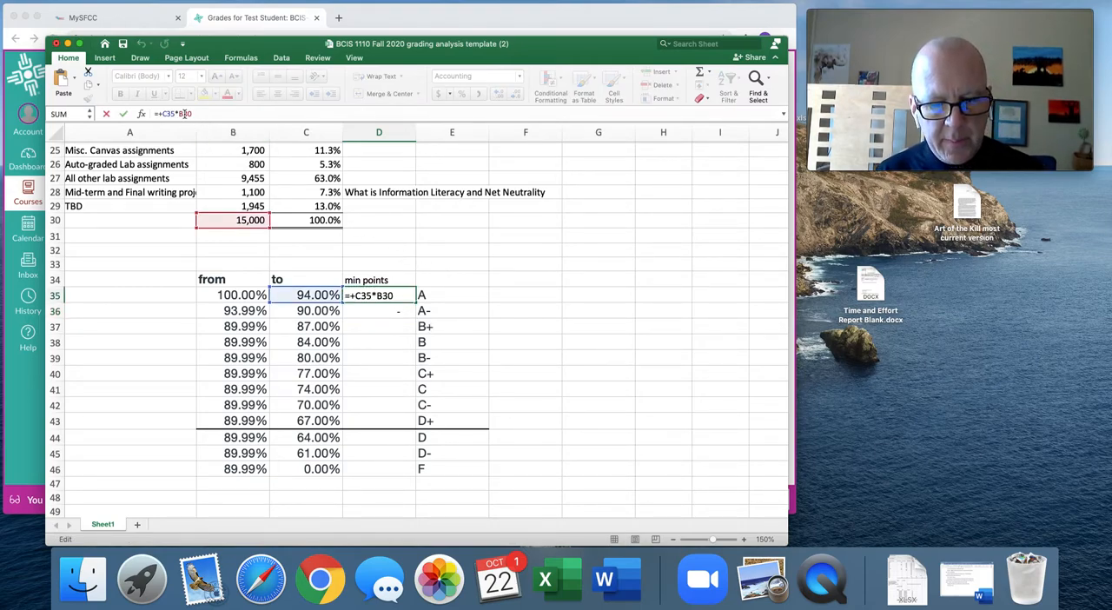
{"action": "key", "text": "super+t"}
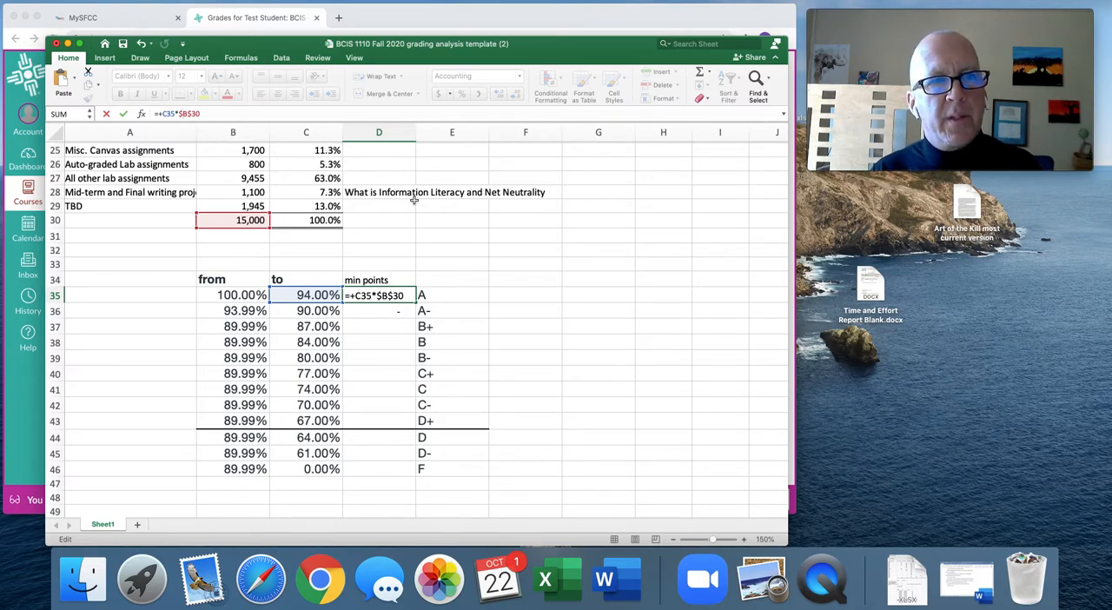
{"action": "key", "text": "Return"}
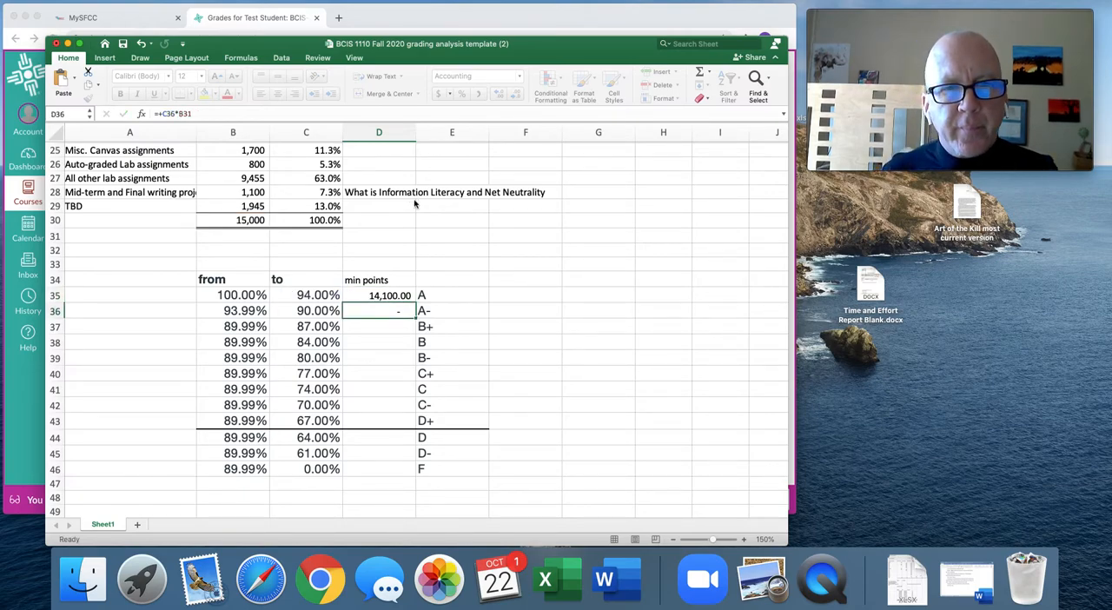
Fill the corrected D35 formula down to D46 and check the copied formulas in D36 and D37.
{"action": "left_click", "coordinate": [410, 300]}
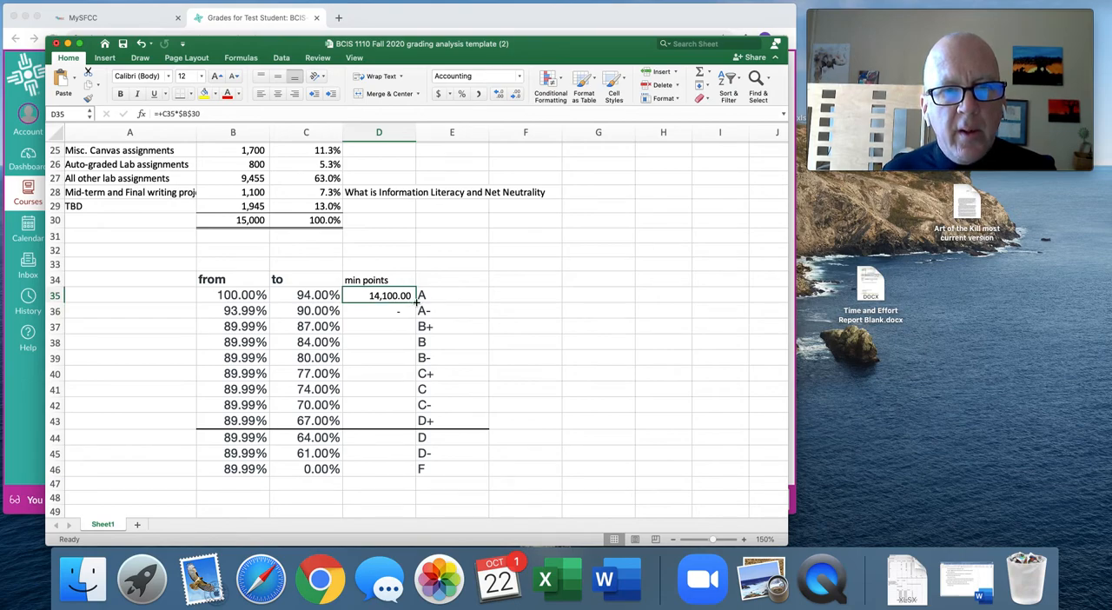
{"action": "left_click_drag", "start_coordinate": [417, 301], "coordinate": [418, 474]}
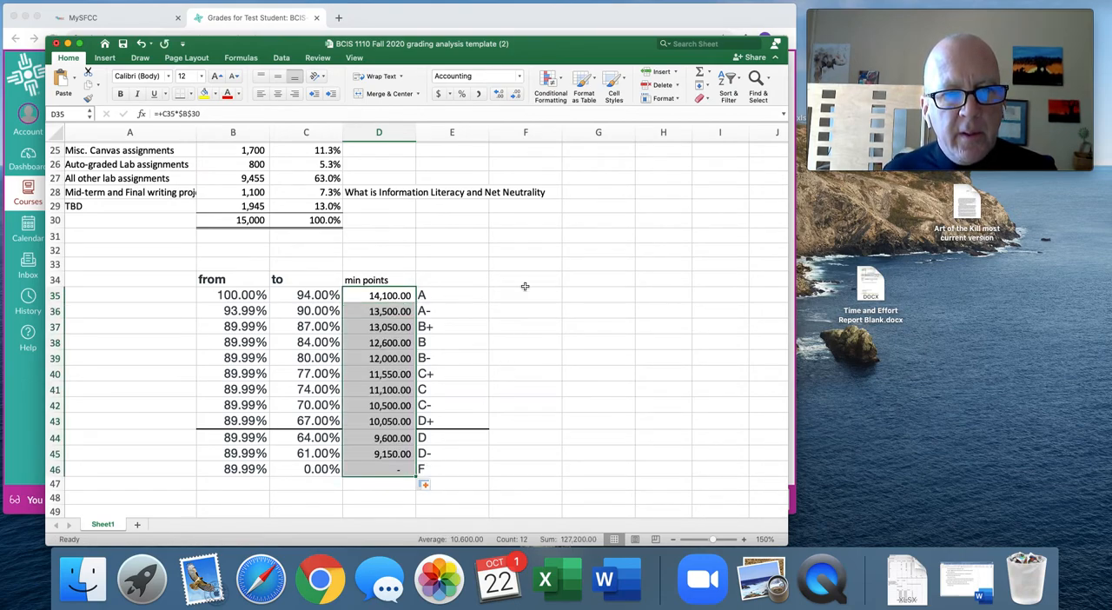
{"action": "left_click", "coordinate": [383, 313]}
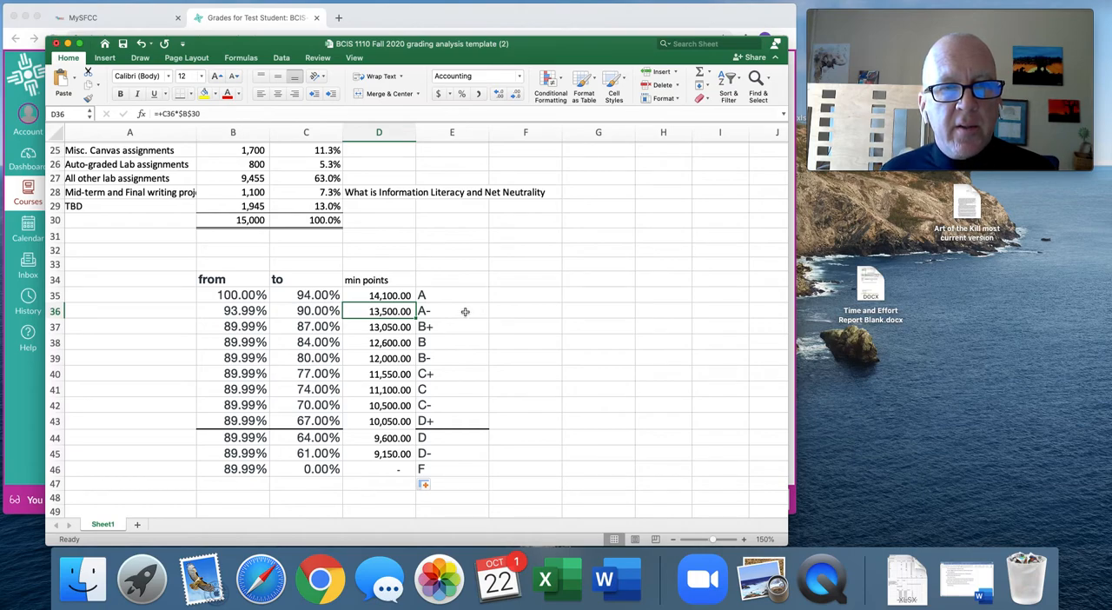
{"action": "left_click", "coordinate": [398, 329]}
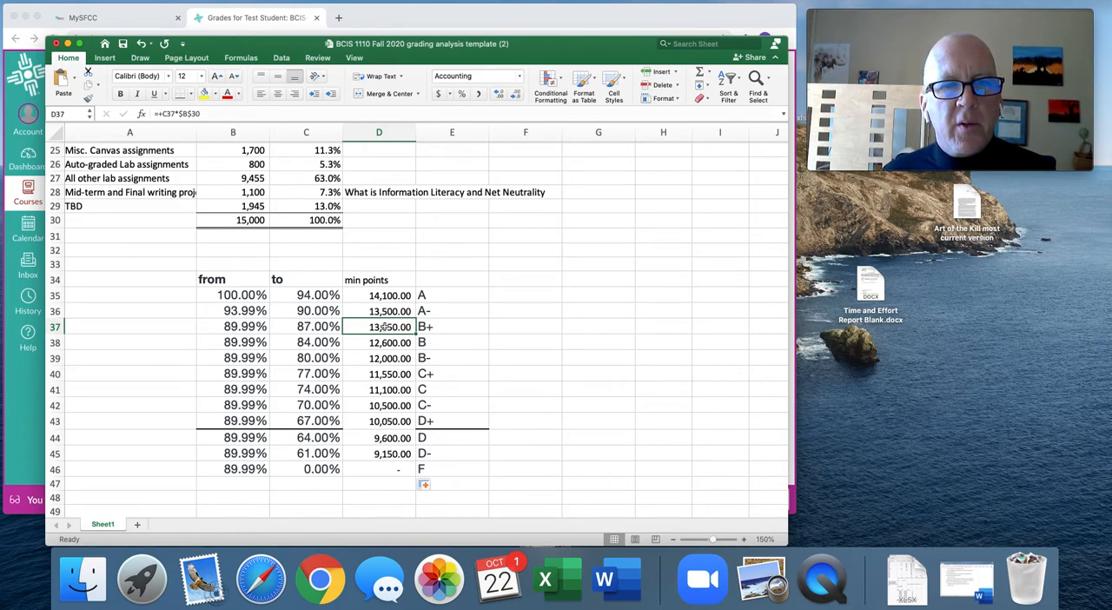
Clear the Misc. Canvas assignments points in B25 to test the dependent formulas, and undo the deletion.
{"action": "scroll", "coordinate": [524, 301], "scroll_direction": "up", "scroll_amount": 2}
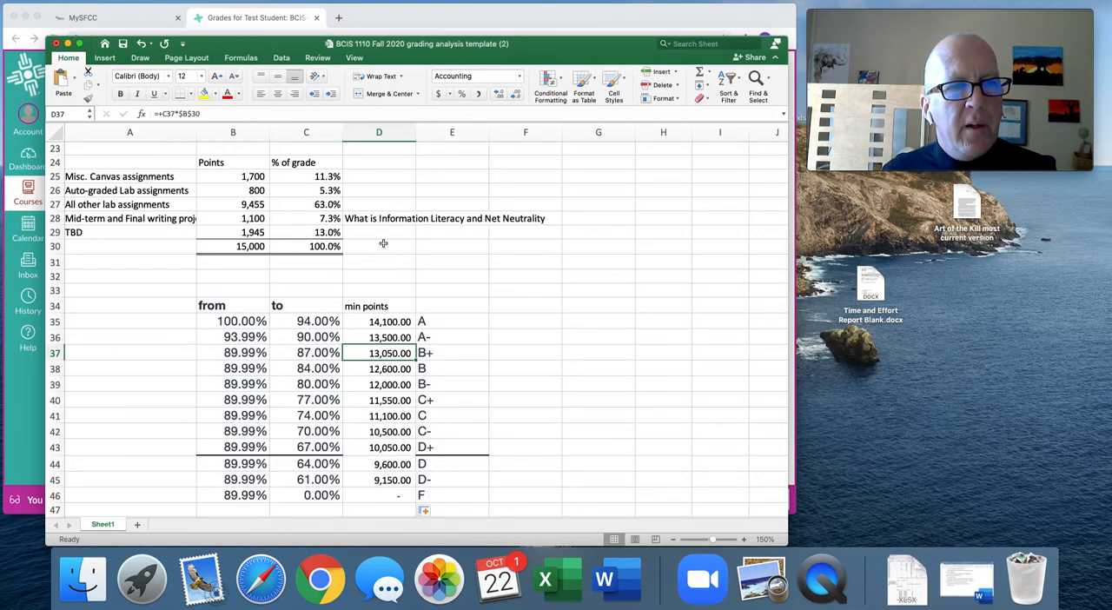
{"action": "scroll", "coordinate": [250, 233], "scroll_direction": "right", "scroll_amount": 1}
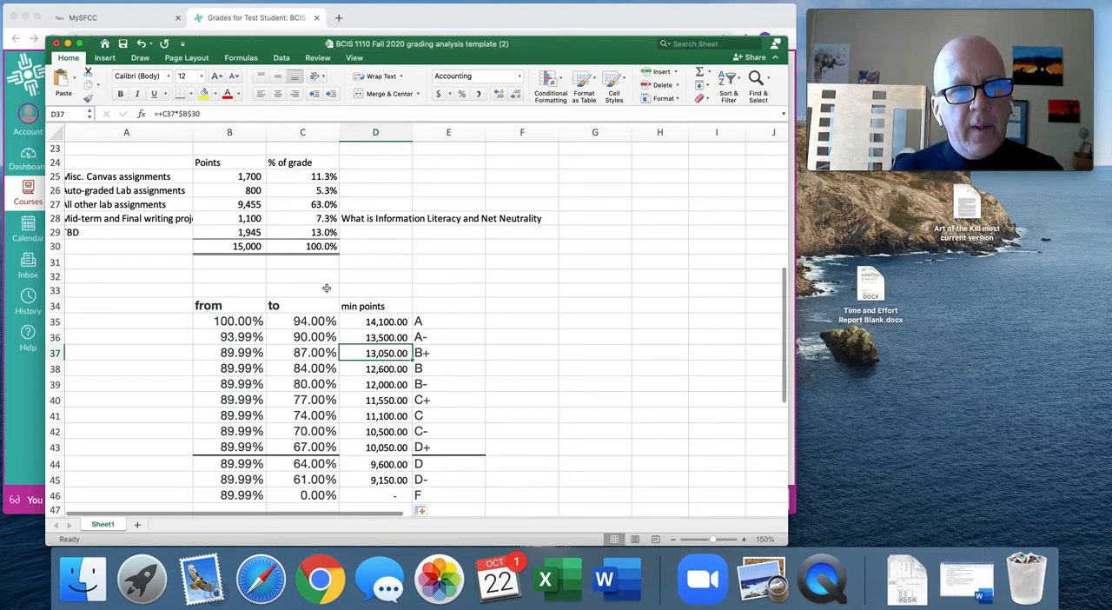
{"action": "left_click", "coordinate": [241, 178]}
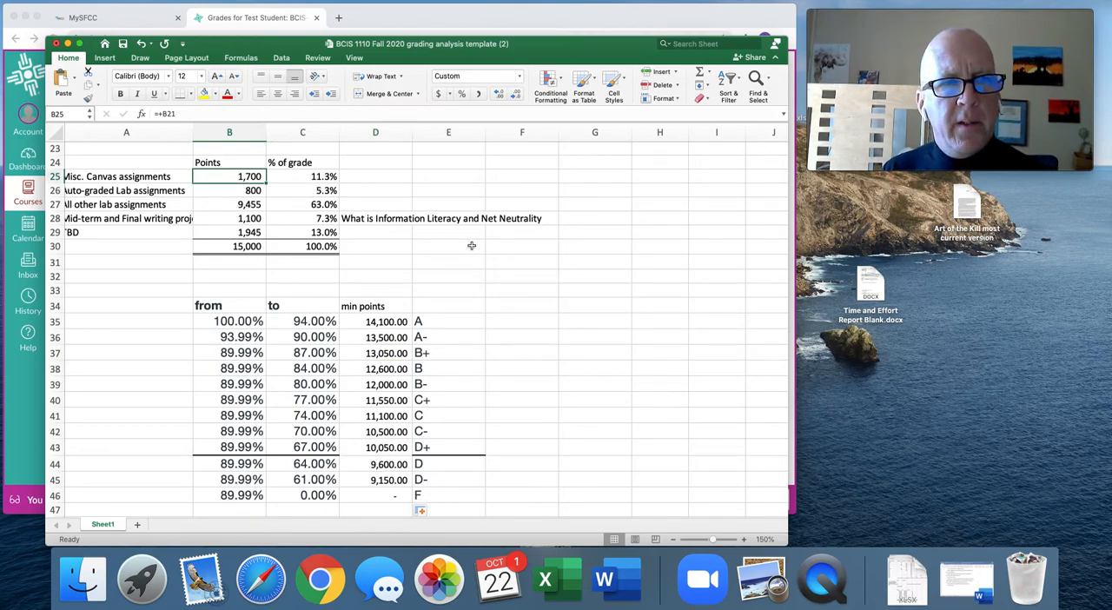
{"action": "key", "text": "Delete"}
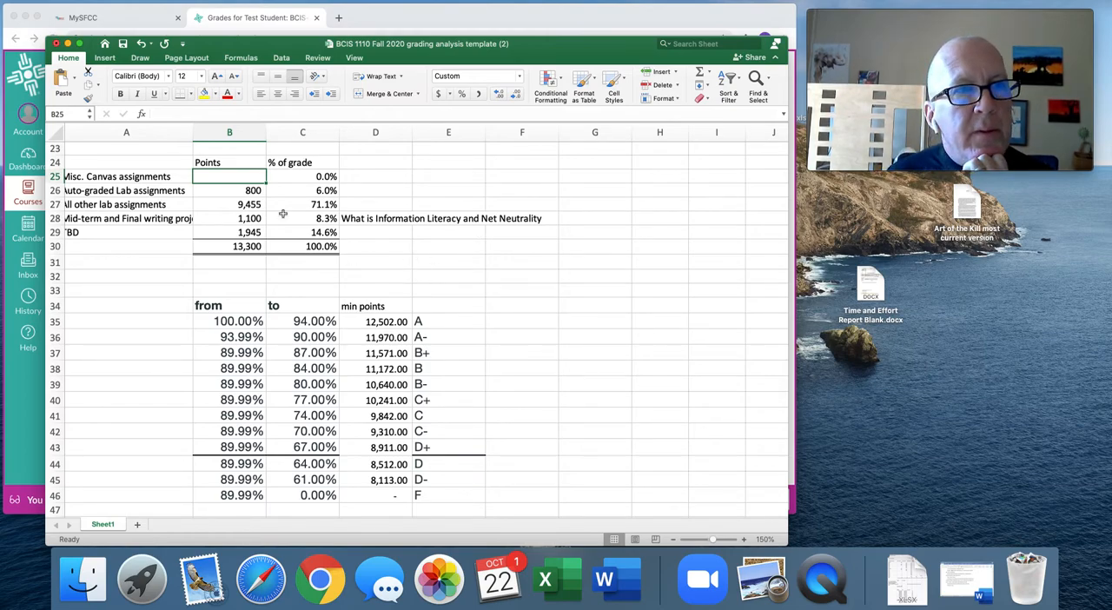
{"action": "left_click", "coordinate": [141, 44]}
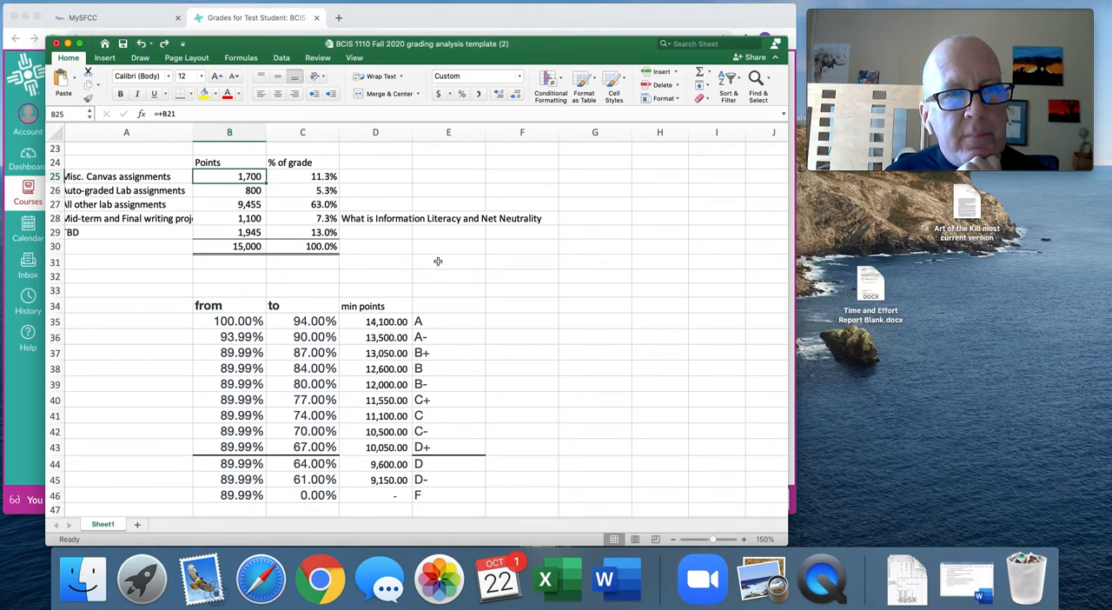
{"action": "left_click_drag", "start_coordinate": [77, 162], "coordinate": [282, 240]}
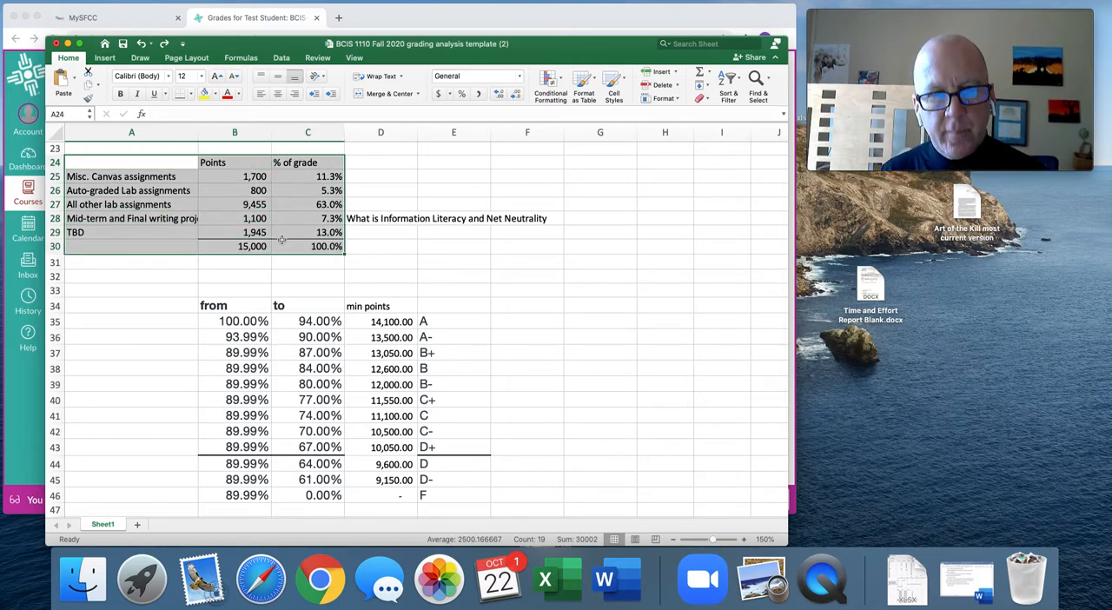
{"action": "key", "text": "super+c"}
{"action": "key", "text": "Right"}
{"action": "key", "text": "Right"}
{"action": "key", "text": "Right"}
{"action": "key", "text": "Right"}
{"action": "key", "text": "Right"}
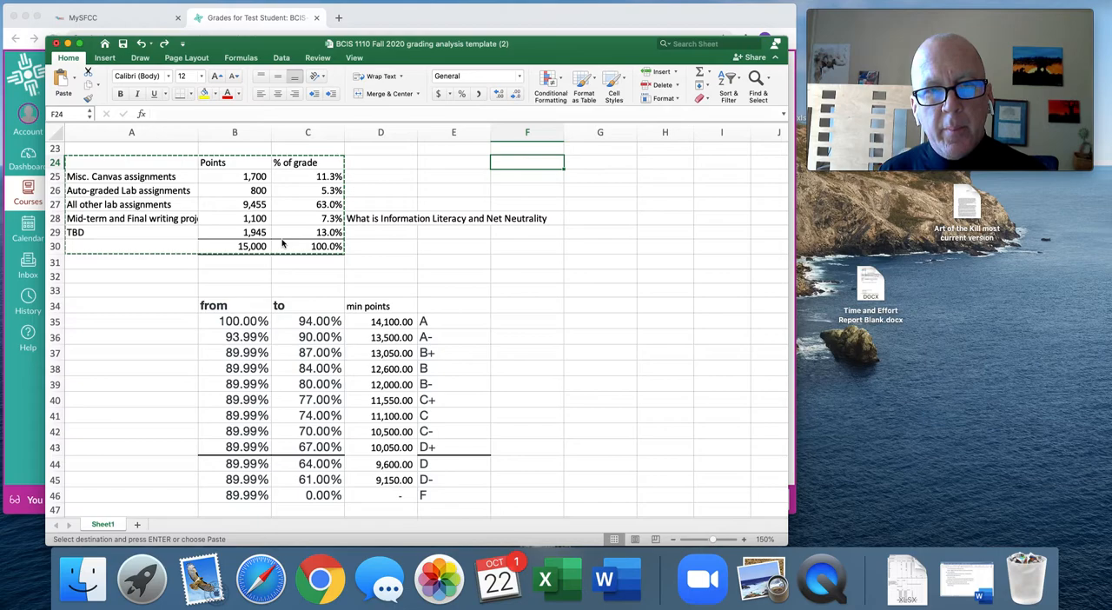
Clear the note in D28 and paste a copy of the points summary A24:C30 starting at E24.
{"action": "left_click", "coordinate": [370, 221]}
{"action": "key", "text": "Delete"}
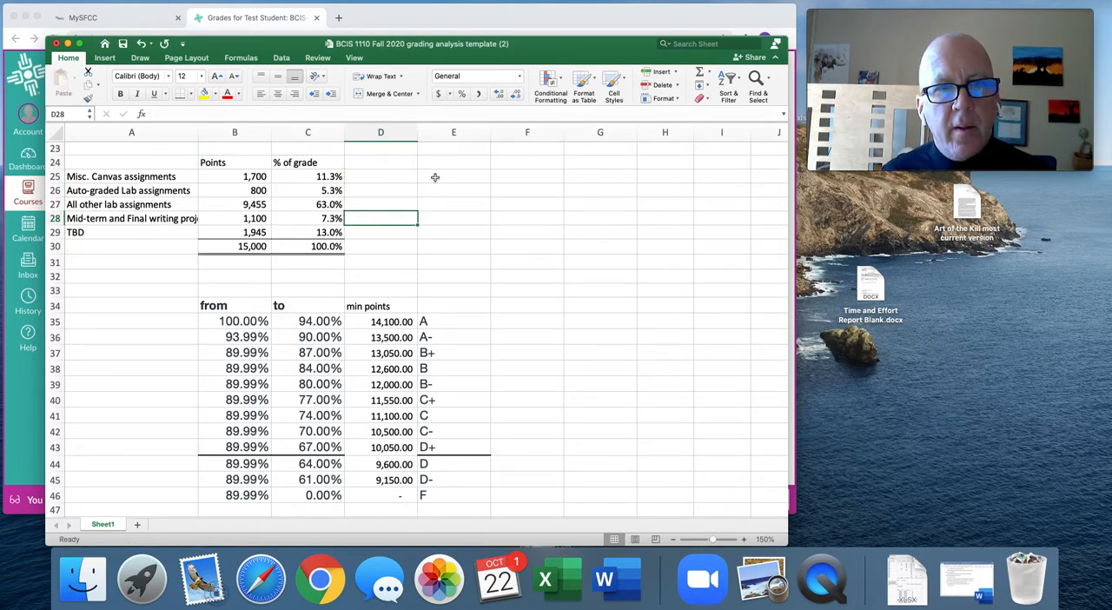
{"action": "left_click", "coordinate": [77, 162]}
{"action": "left_click_drag", "start_coordinate": [77, 162], "coordinate": [292, 249]}
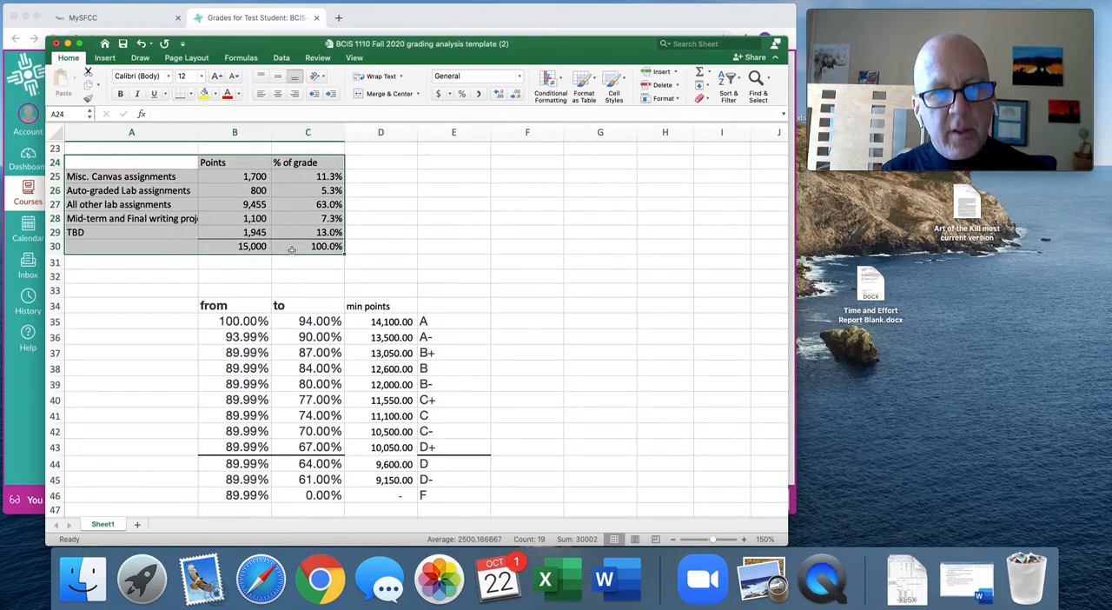
{"action": "key", "text": "super+c"}
{"action": "key", "text": "Right"}
{"action": "key", "text": "Right"}
{"action": "key", "text": "Right"}
{"action": "key", "text": "Right"}
{"action": "key", "text": "Right"}
{"action": "key", "text": "Left"}
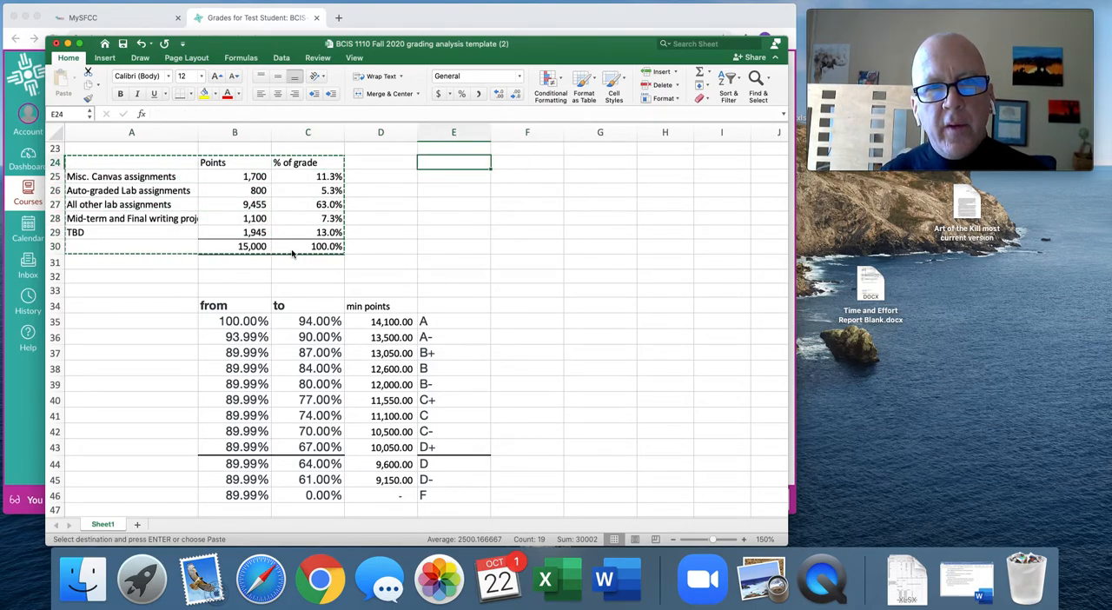
{"action": "key", "text": "super+v"}
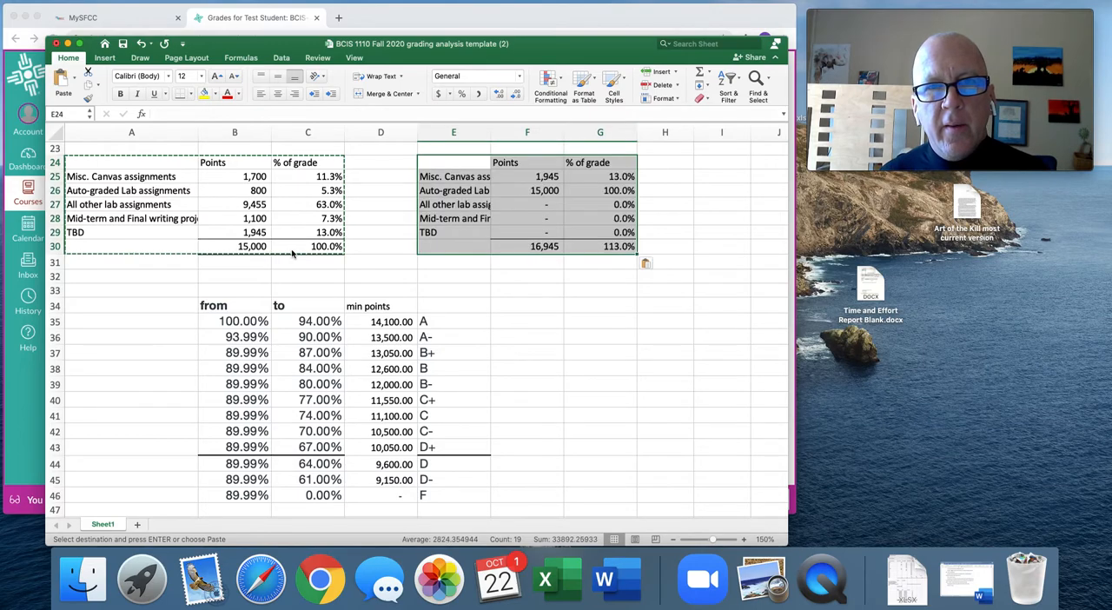
Replace the Misc. Canvas assignments formula in F25 with the link +B25.
{"action": "left_click", "coordinate": [519, 176]}
{"action": "type", "text": "+"}
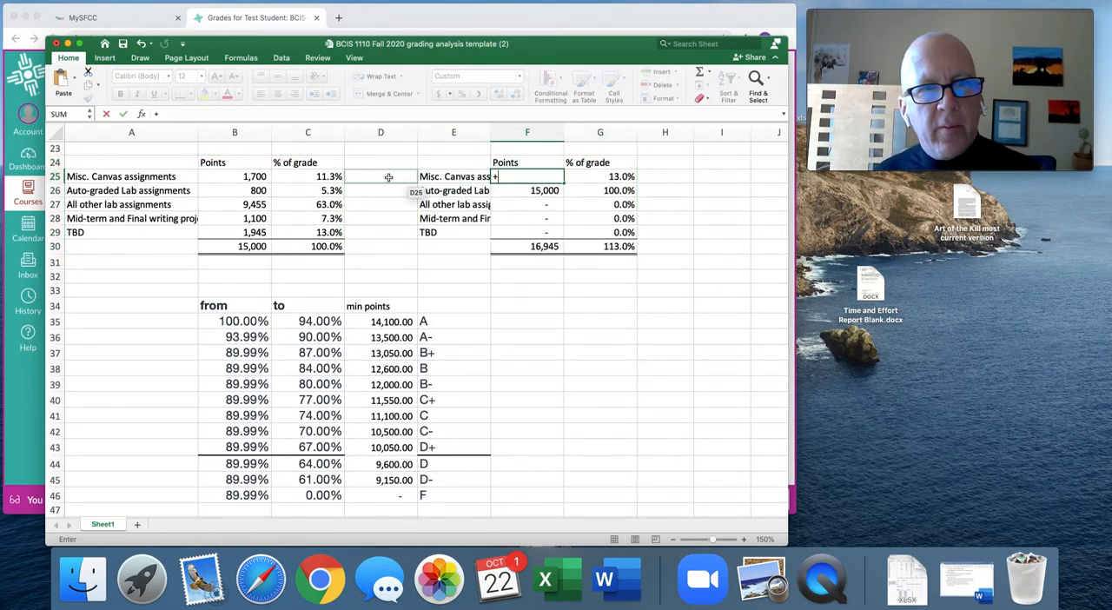
{"action": "left_click", "coordinate": [263, 177]}
{"action": "key", "text": "Return"}
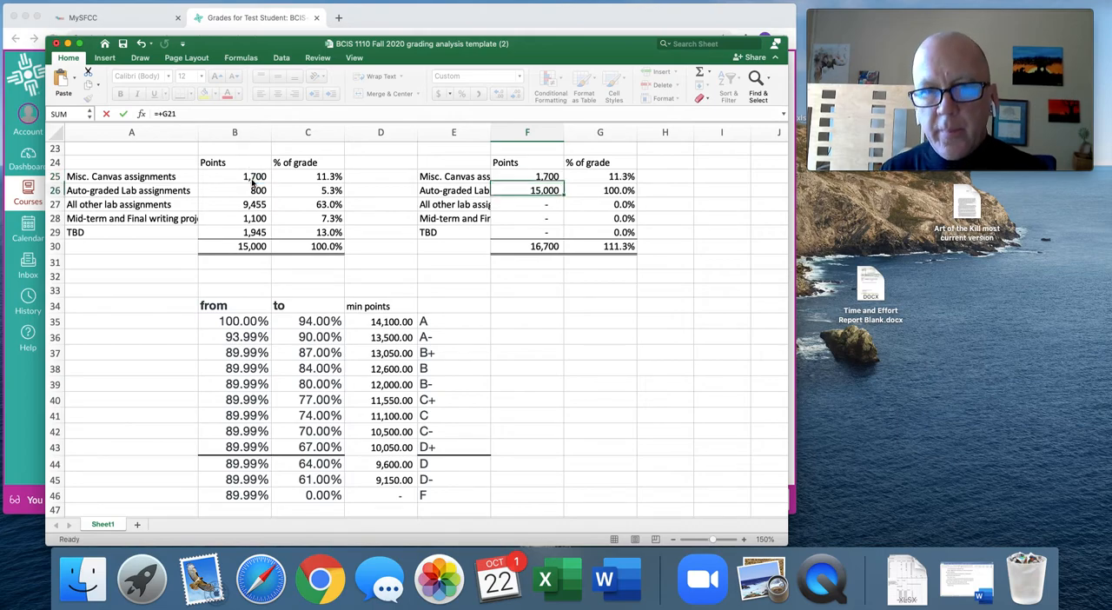
Copy the F25 link formula into F26 through F29 so each row refers to its original points.
{"action": "key", "text": "Up"}
{"action": "key", "text": "super+c"}
{"action": "key", "text": "Down"}
{"action": "key", "text": "super+v"}
{"action": "key", "text": "Down"}
{"action": "key", "text": "super+v"}
{"action": "key", "text": "Down"}
{"action": "key", "text": "super+v"}
{"action": "key", "text": "Down"}
{"action": "key", "text": "super+v"}
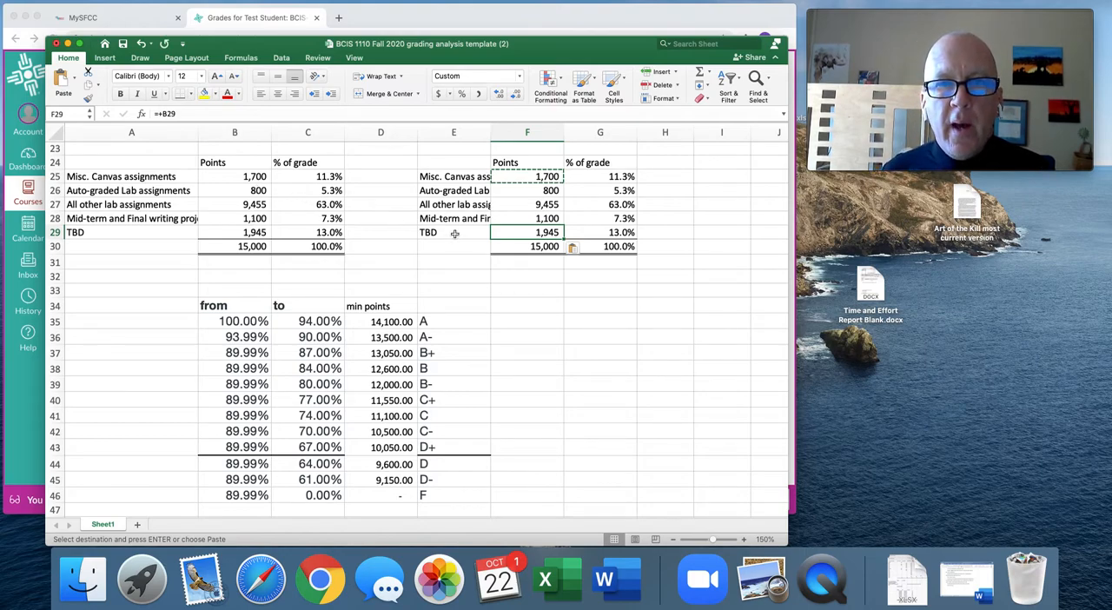
{"action": "left_click", "coordinate": [572, 277]}
Clear the points in F25 and F26, and compare the F30 total with the B- minimum points in D39.
{"action": "left_click", "coordinate": [533, 176]}
{"action": "key", "text": "Delete"}
{"action": "key", "text": "Down"}
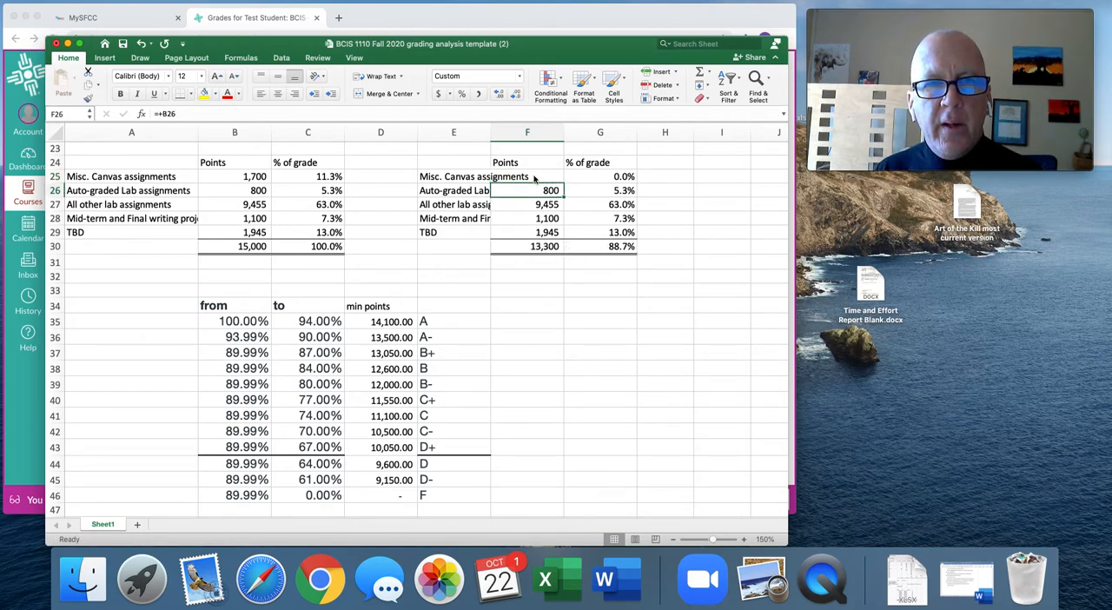
{"action": "key", "text": "Delete"}
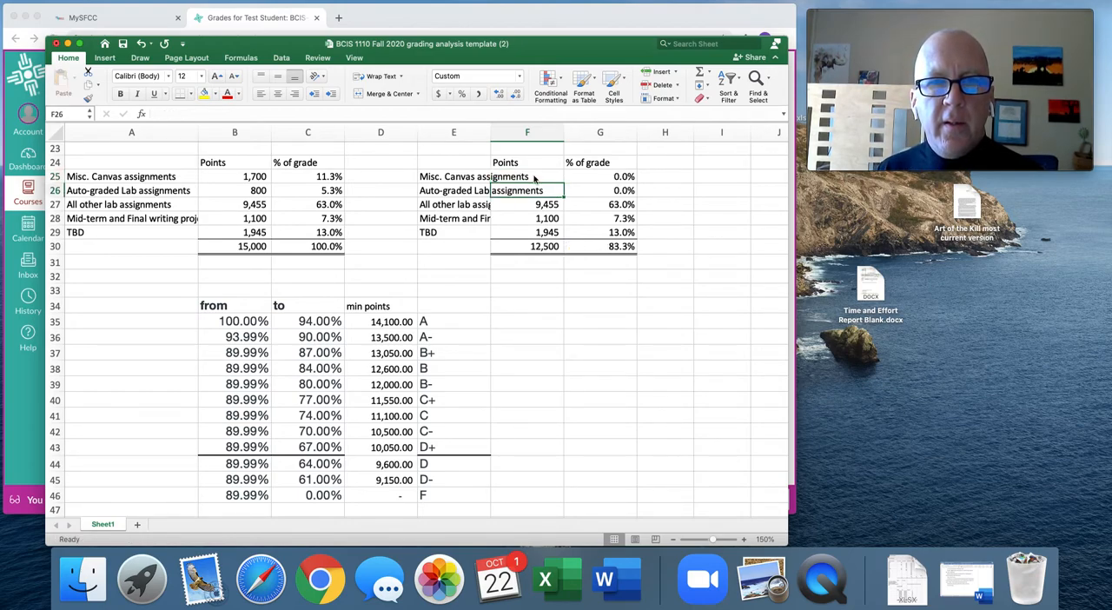
{"action": "key", "text": "Down"}
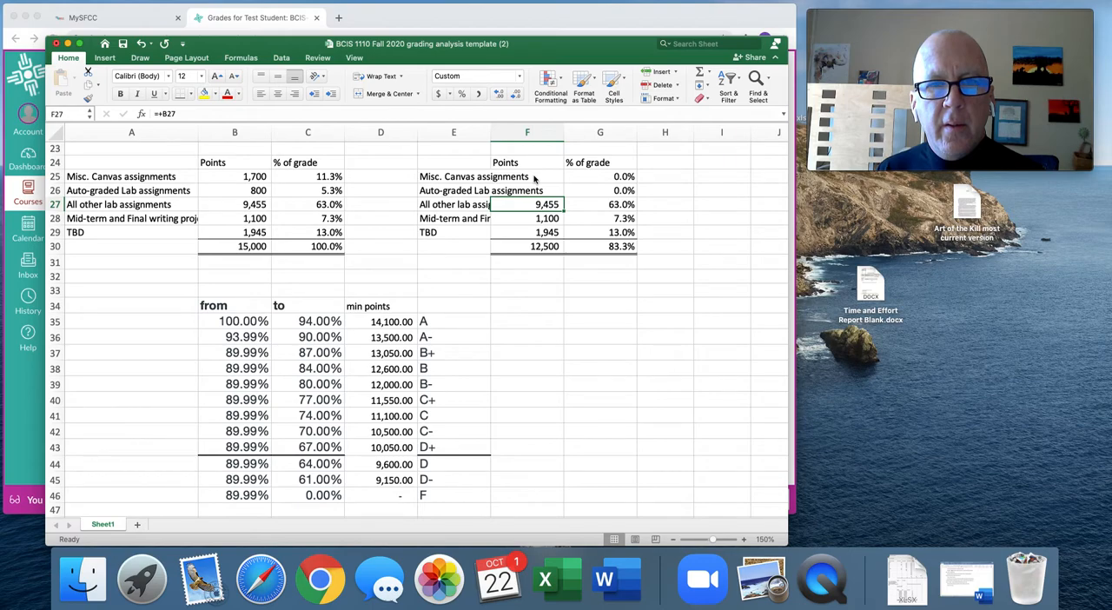
{"action": "left_click", "coordinate": [538, 248]}
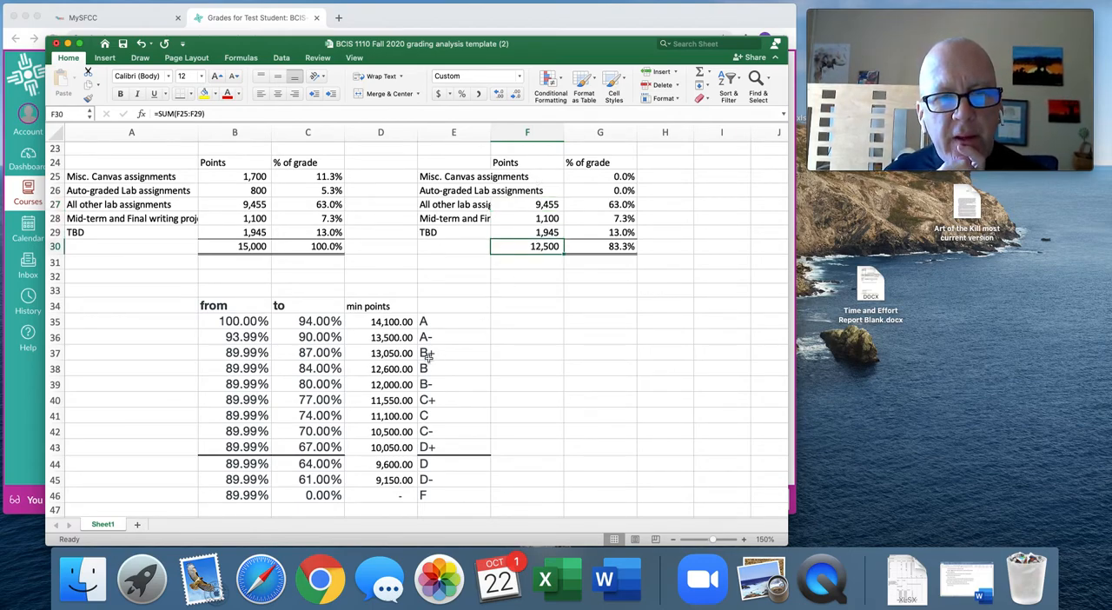
{"action": "left_click", "coordinate": [390, 387]}
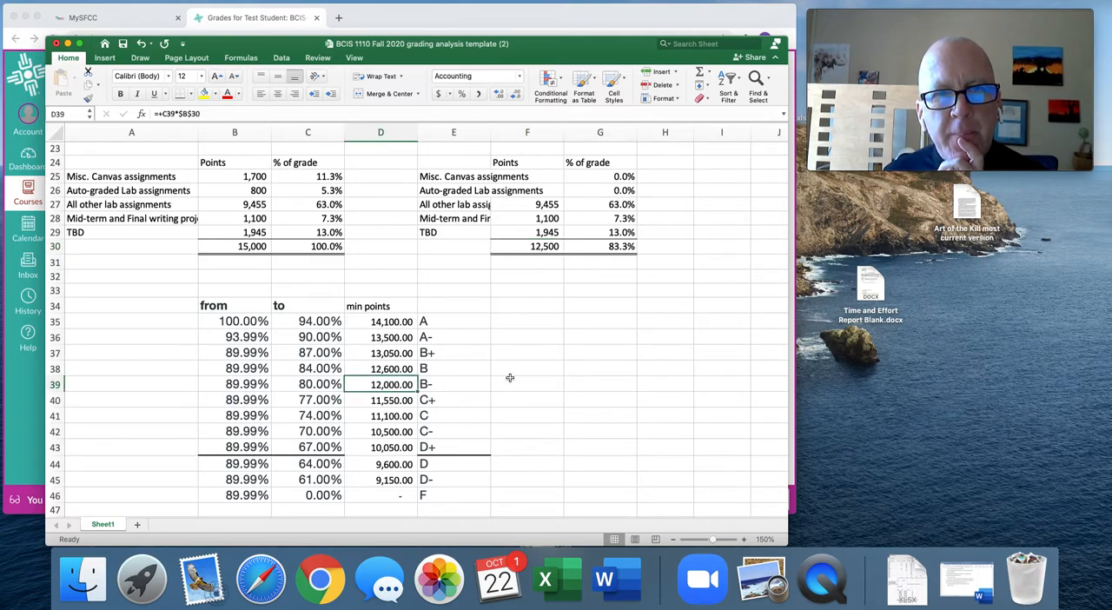
Test 500 and 550 points for Misc. Canvas assignments in F25, with 0 for Auto-graded Lab assignments in F26.
{"action": "left_click", "coordinate": [526, 176]}
{"action": "type", "text": "500"}
{"action": "key", "text": "Return"}
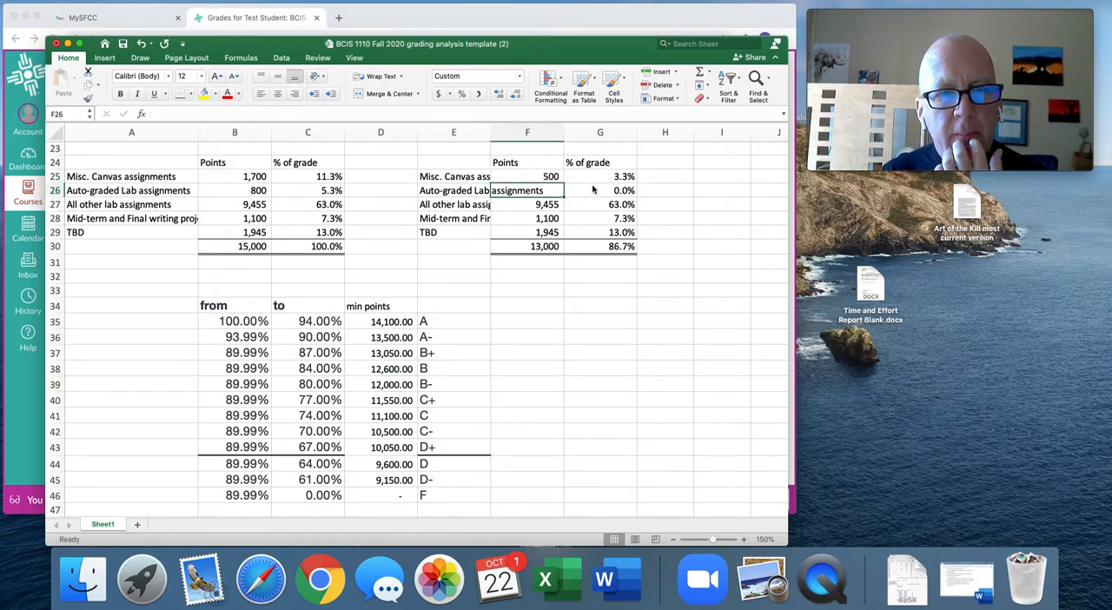
{"action": "key", "text": "Up"}
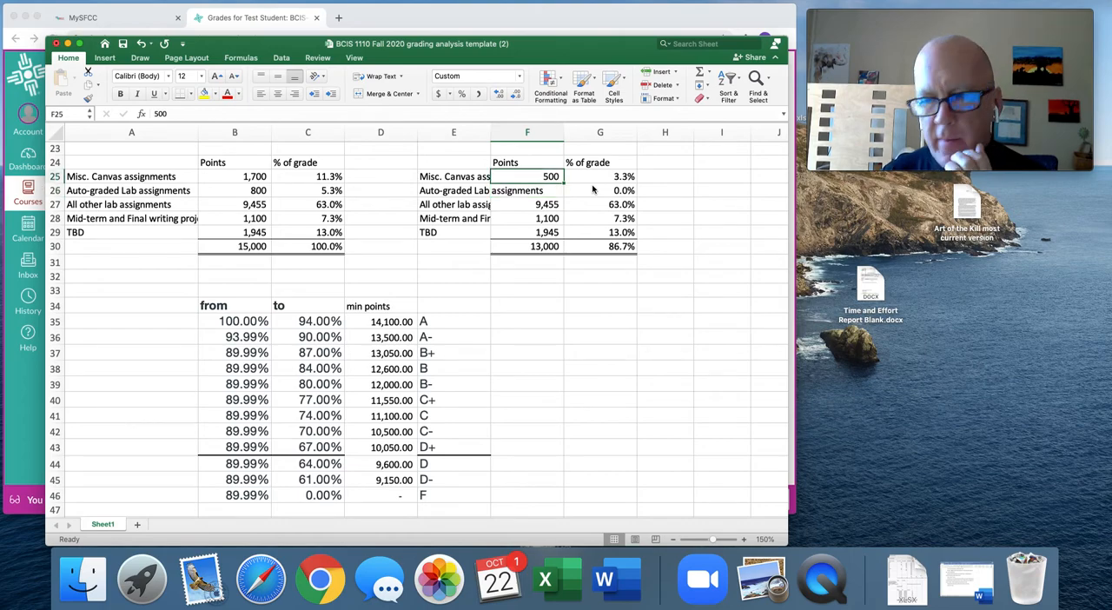
{"action": "type", "text": "550"}
{"action": "key", "text": "Return"}
{"action": "type", "text": "0"}
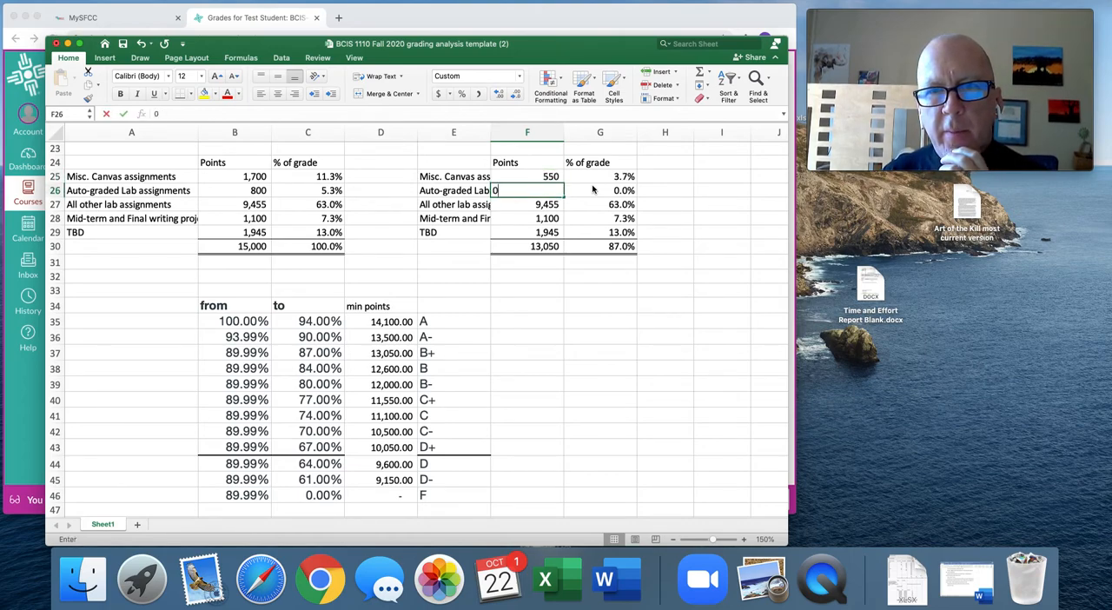
{"action": "key", "text": "Return"}
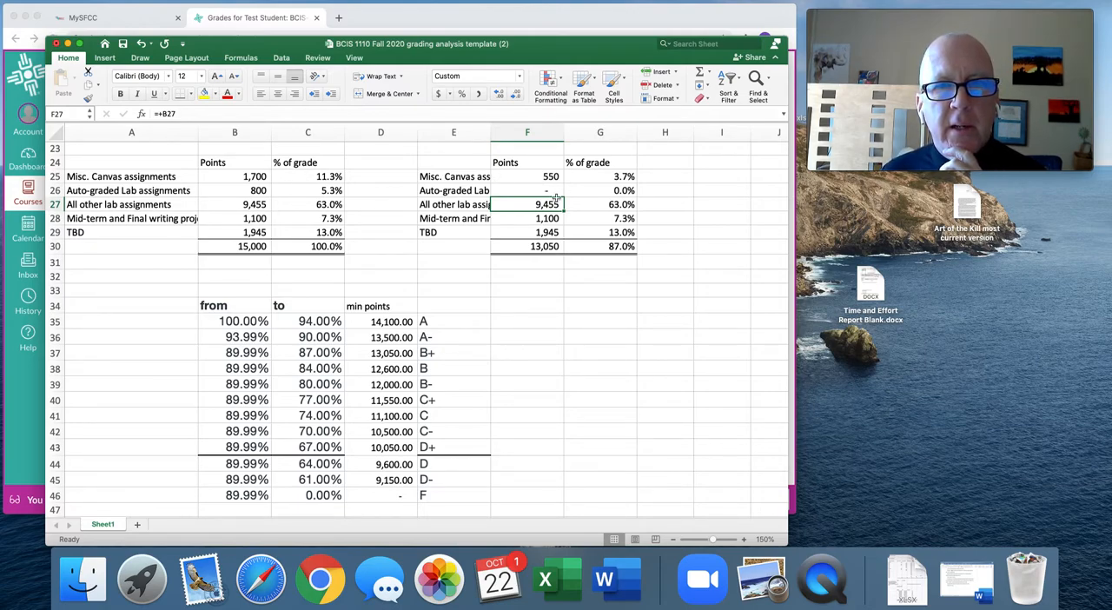
Restore the link formulas in F25 and F26 by copying the formula from F27.
{"action": "key", "text": "super+c"}
{"action": "left_click_drag", "start_coordinate": [548, 178], "coordinate": [548, 191]}
{"action": "key", "text": "super+v"}
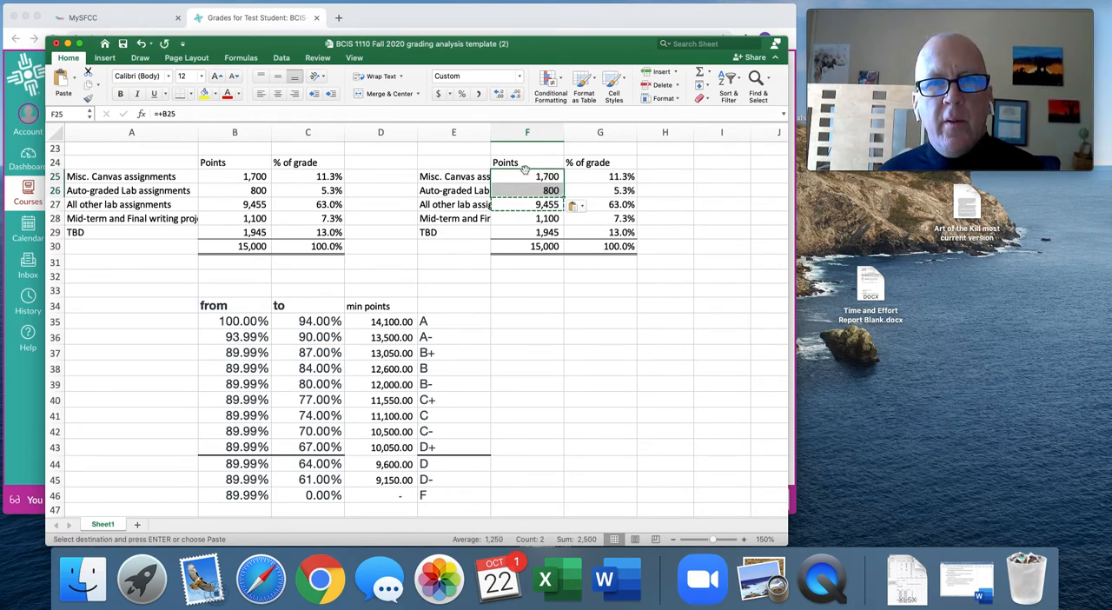
Test a points scenario in F25:F29 with 1,500, 500, 9,000, 700 and 1,500 points.
{"action": "left_click", "coordinate": [530, 177]}
{"action": "type", "text": "1,500"}
{"action": "key", "text": "Return"}
{"action": "type", "text": "500"}
{"action": "key", "text": "Return"}
{"action": "type", "text": "9000"}
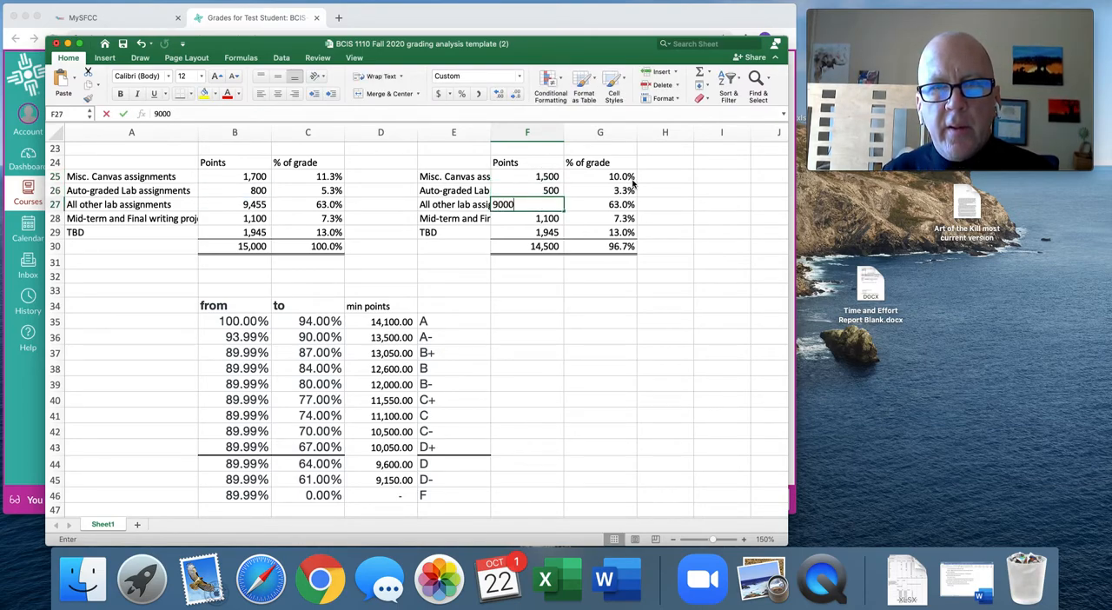
{"action": "key", "text": "Return"}
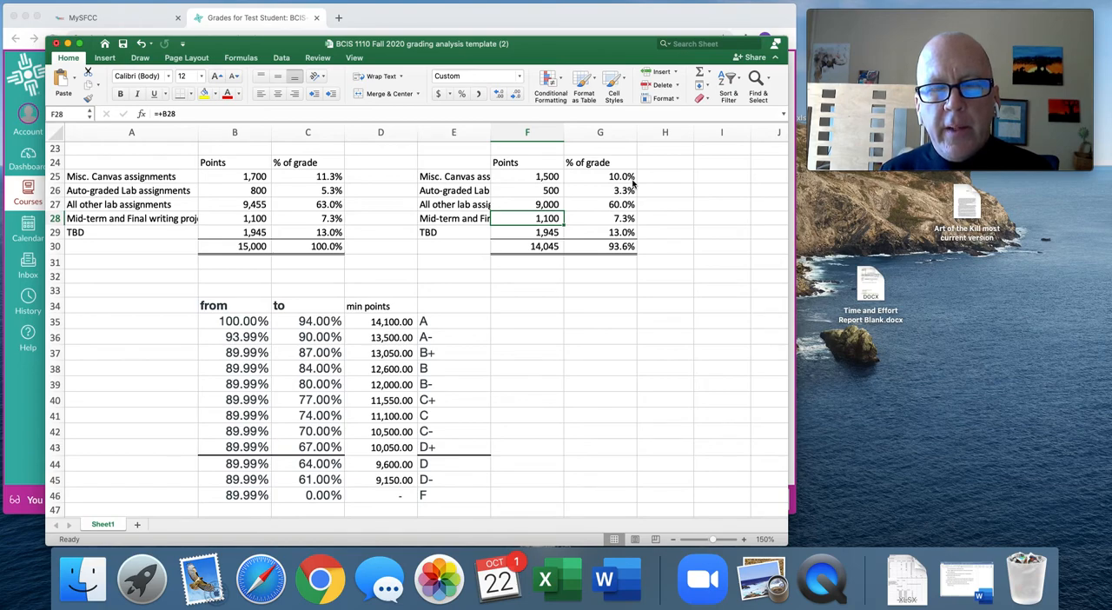
{"action": "type", "text": "700"}
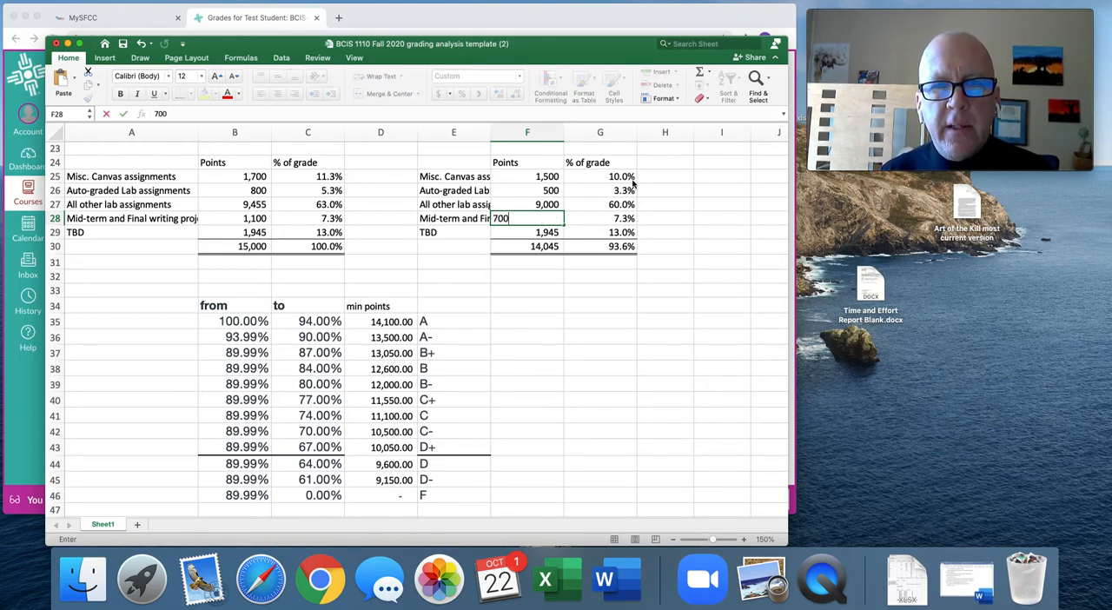
{"action": "key", "text": "Return"}
{"action": "type", "text": "1,500"}
{"action": "key", "text": "Return"}
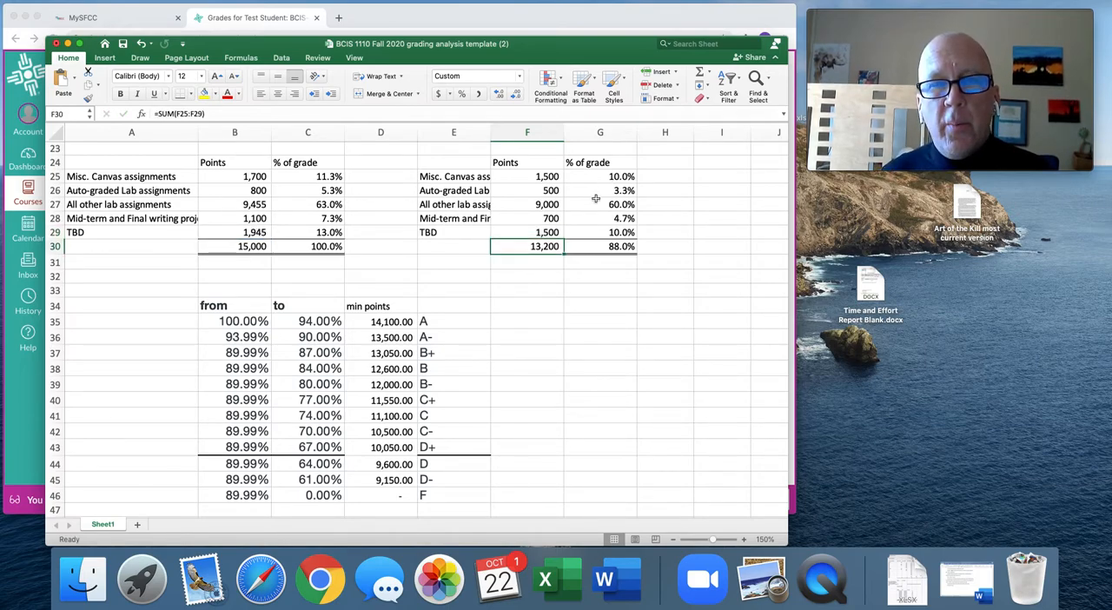
Review the points tables and grade scale, and close the grading analysis workbook without saving the changes.
{"action": "scroll", "coordinate": [542, 294], "scroll_direction": "down", "scroll_amount": 3}
{"action": "scroll", "coordinate": [543, 295], "scroll_direction": "up", "scroll_amount": 10}
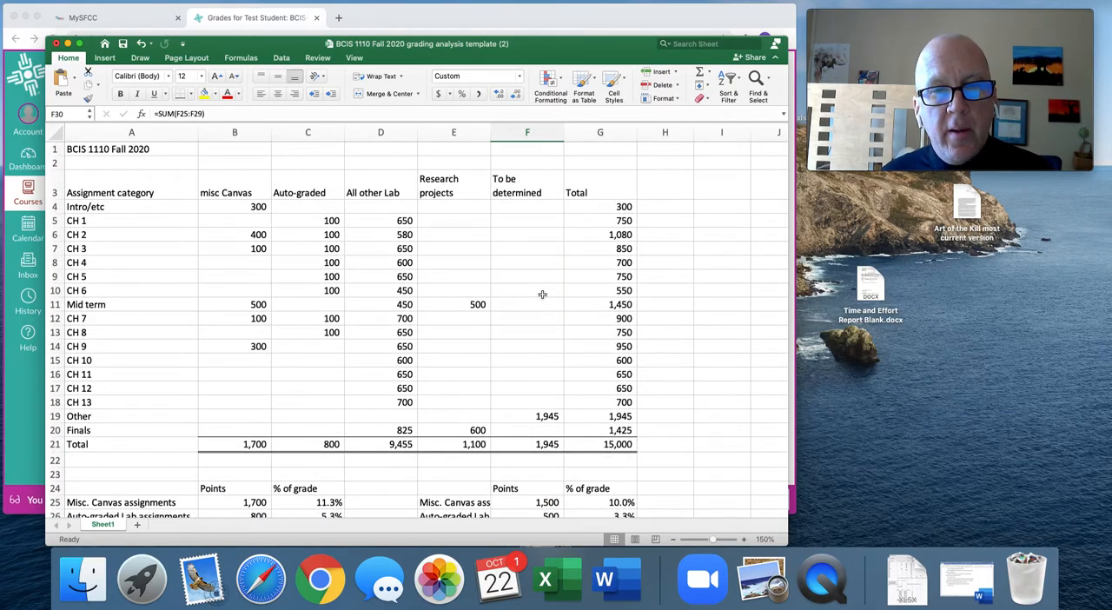
{"action": "scroll", "coordinate": [543, 295], "scroll_direction": "down", "scroll_amount": 10}
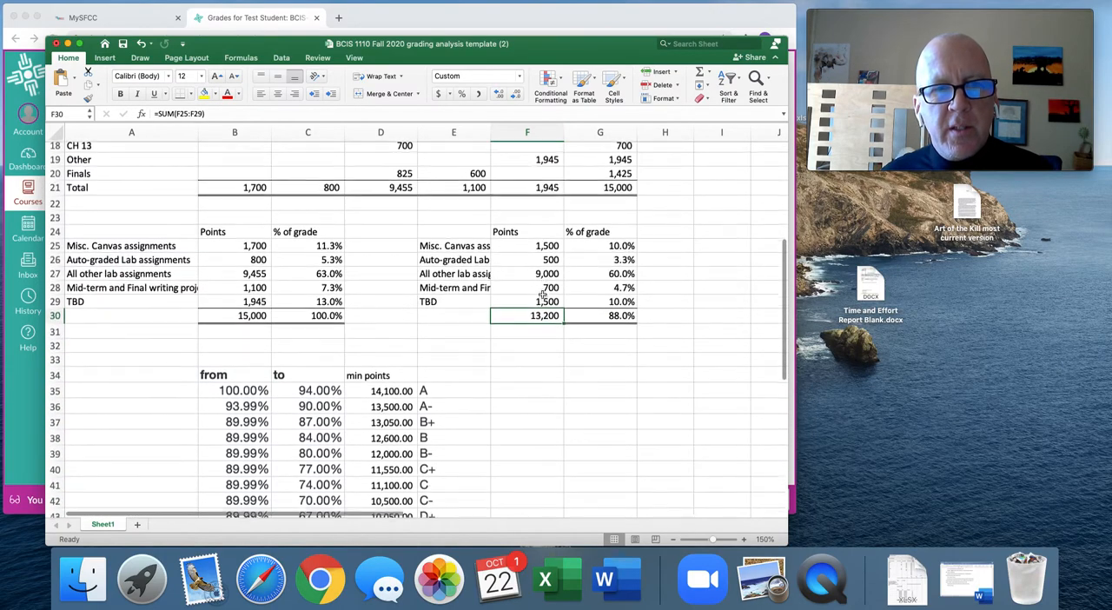
{"action": "scroll", "coordinate": [542, 295], "scroll_direction": "down", "scroll_amount": 2}
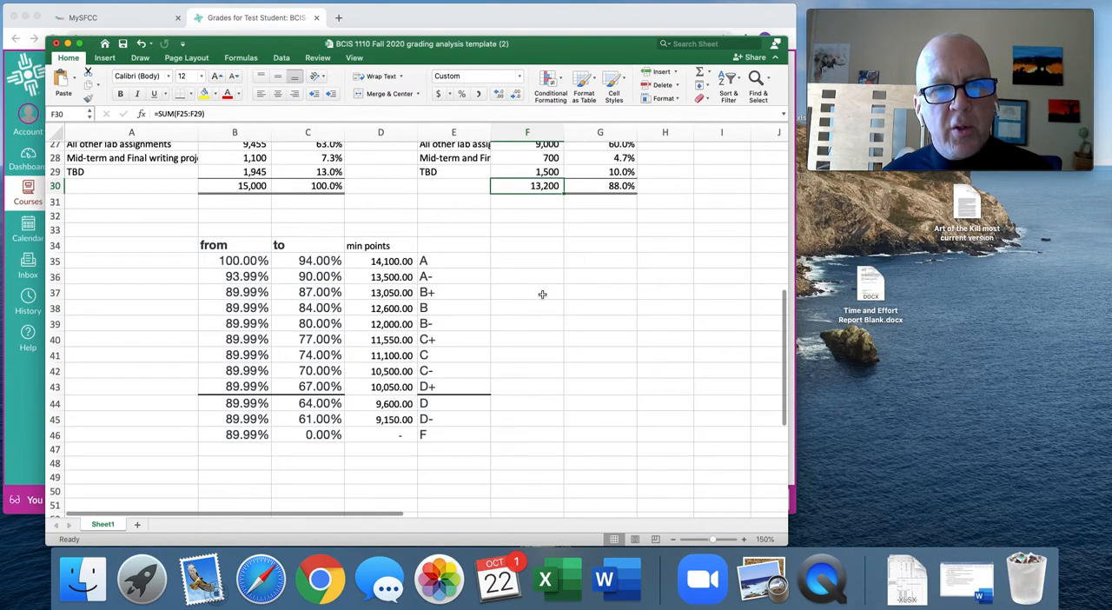
{"action": "scroll", "coordinate": [542, 295], "scroll_direction": "up", "scroll_amount": 12}
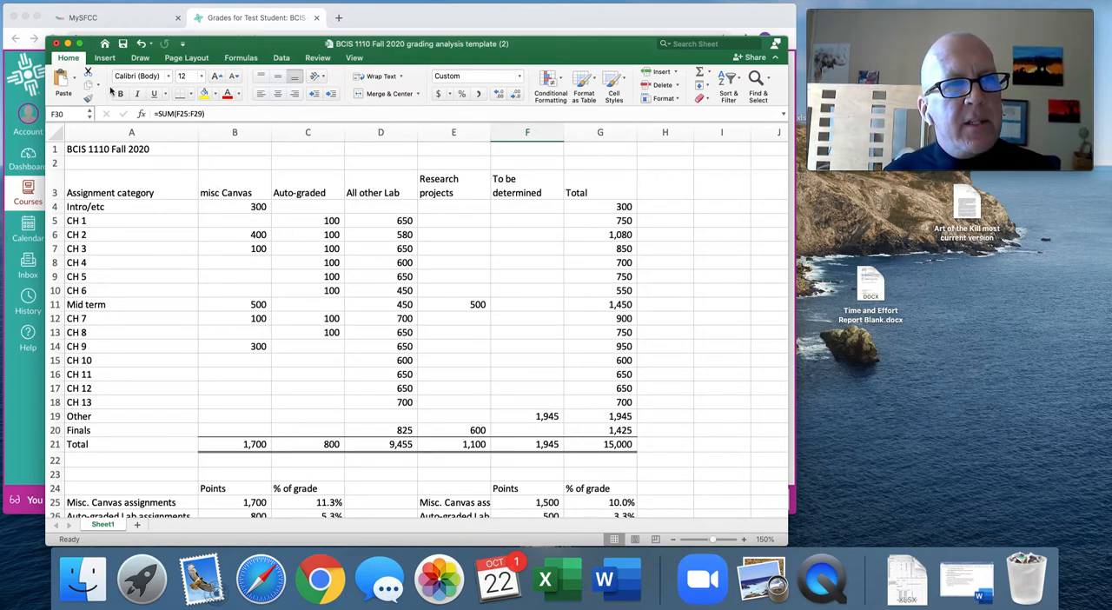
{"action": "left_click", "coordinate": [56, 44]}
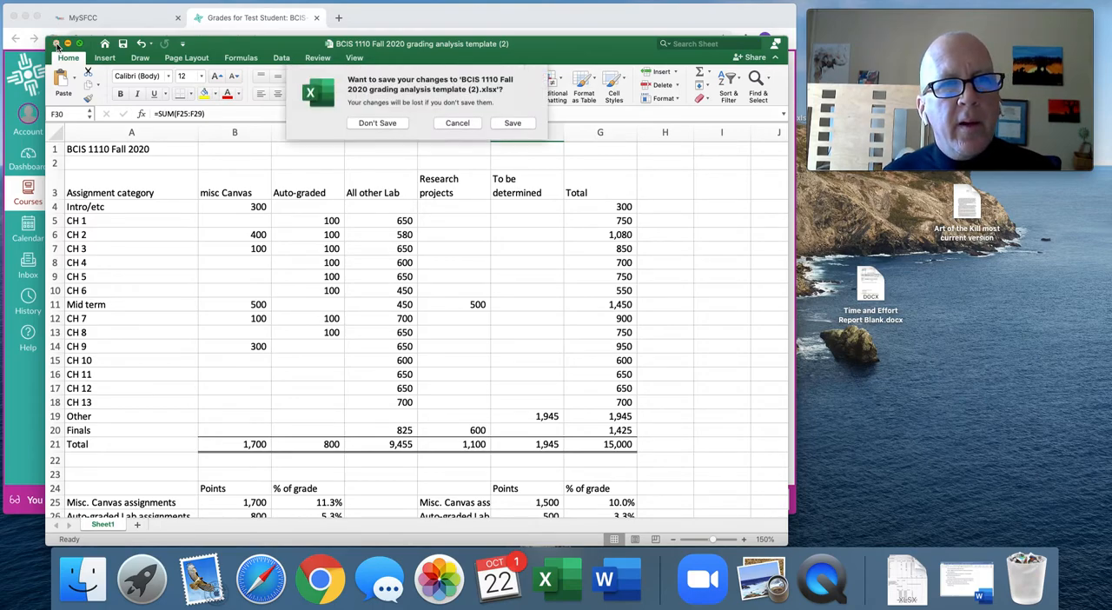
{"action": "left_click", "coordinate": [387, 125]}
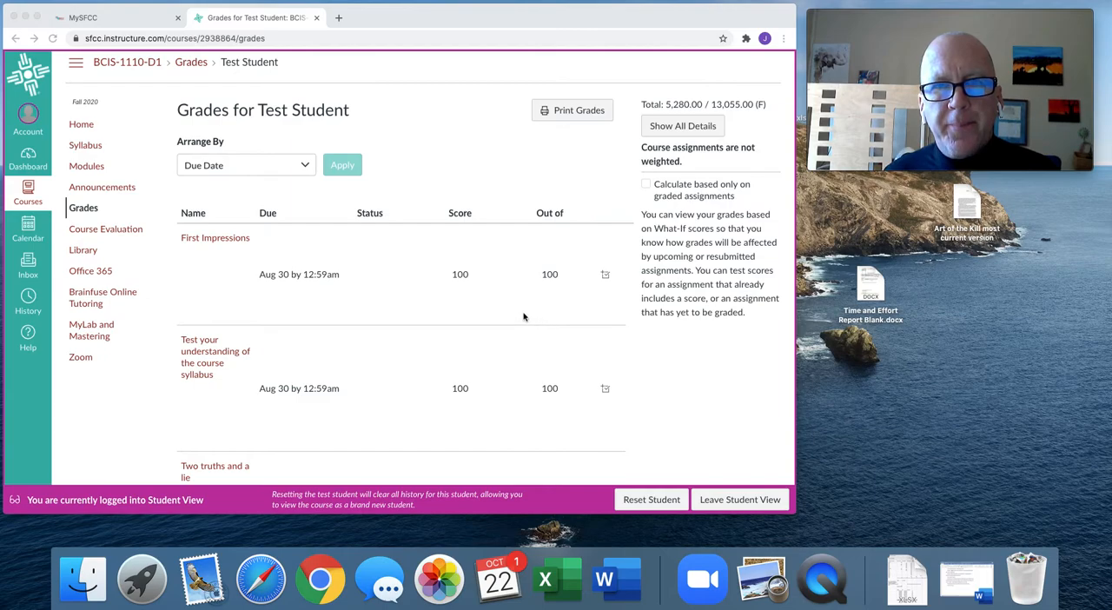
On the Canvas grades page, enter a what-if score of 300 for "What is information literacy?".
{"action": "scroll", "coordinate": [523, 316], "scroll_direction": "down", "scroll_amount": 20}
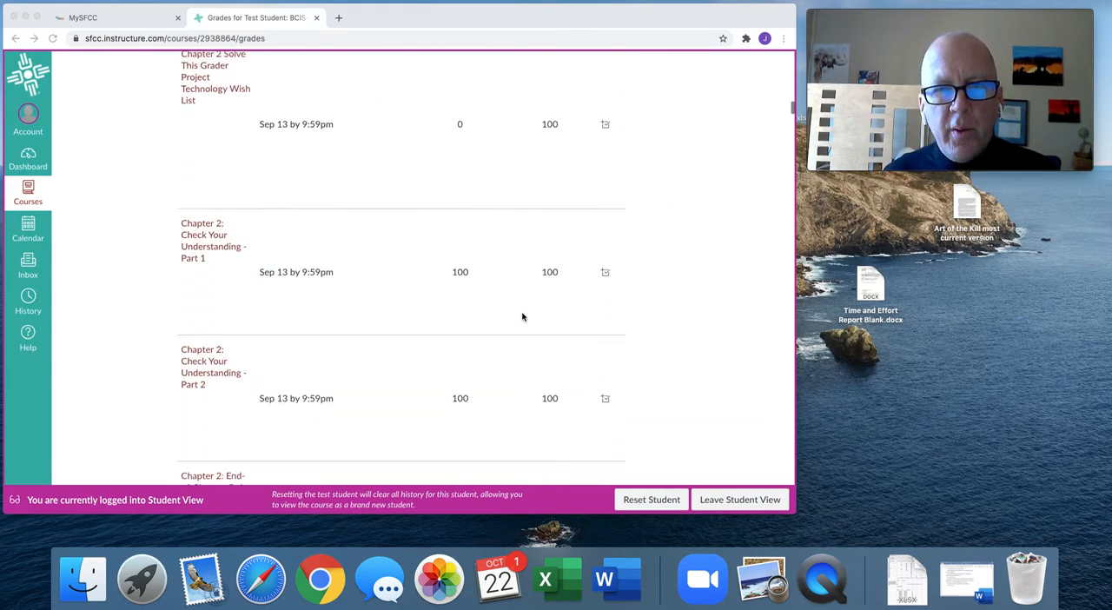
{"action": "scroll", "coordinate": [522, 316], "scroll_direction": "down", "scroll_amount": 12}
{"action": "scroll", "coordinate": [522, 316], "scroll_direction": "up", "scroll_amount": 4}
{"action": "scroll", "coordinate": [522, 317], "scroll_direction": "down", "scroll_amount": 3}
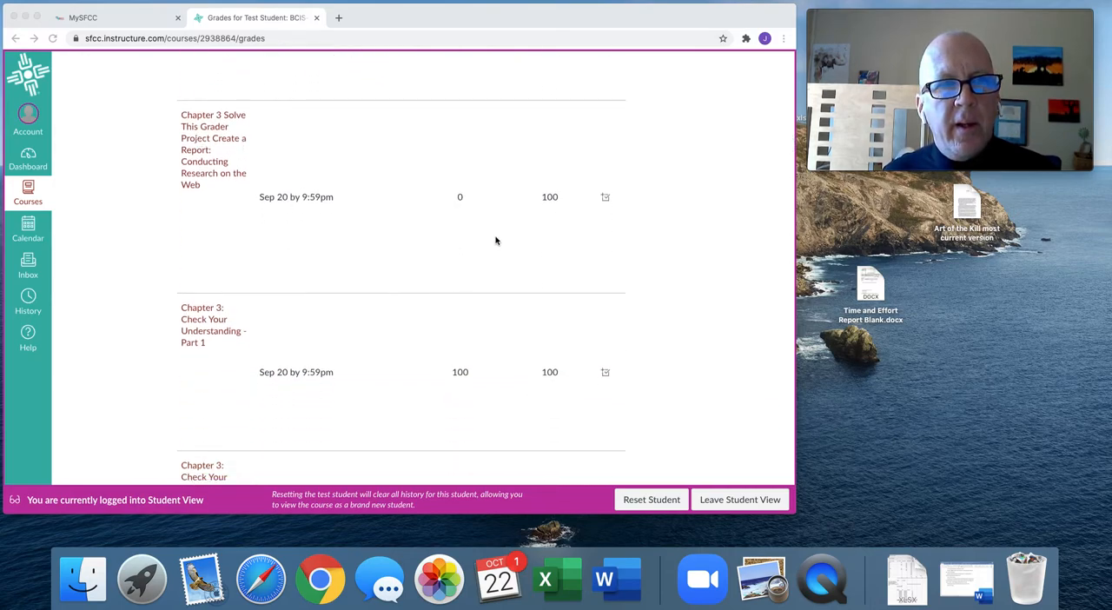
{"action": "scroll", "coordinate": [496, 240], "scroll_direction": "down", "scroll_amount": 15}
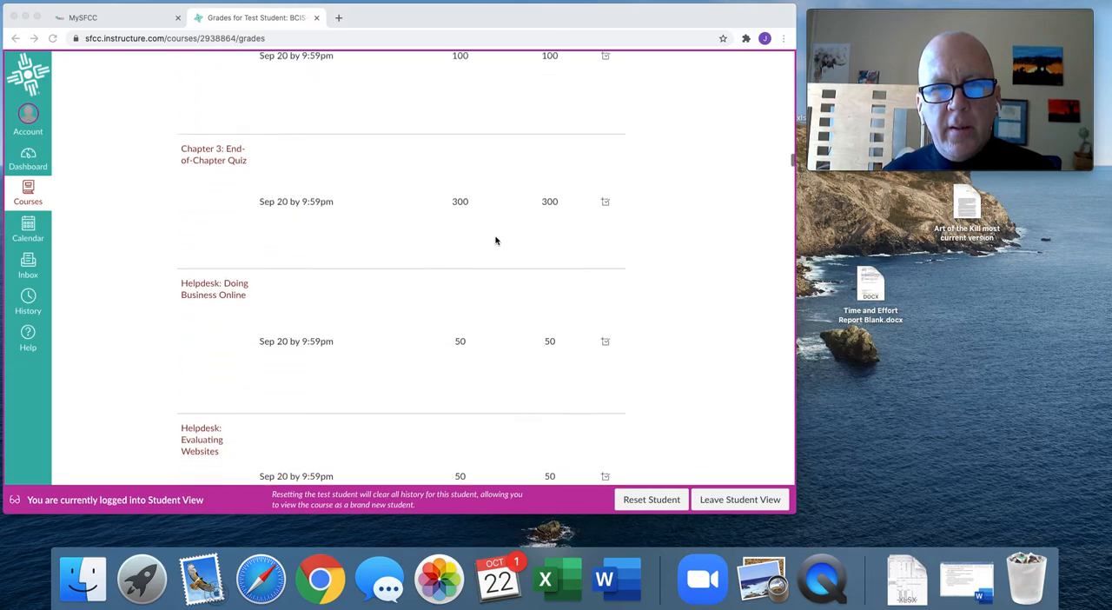
{"action": "scroll", "coordinate": [495, 241], "scroll_direction": "down", "scroll_amount": 20}
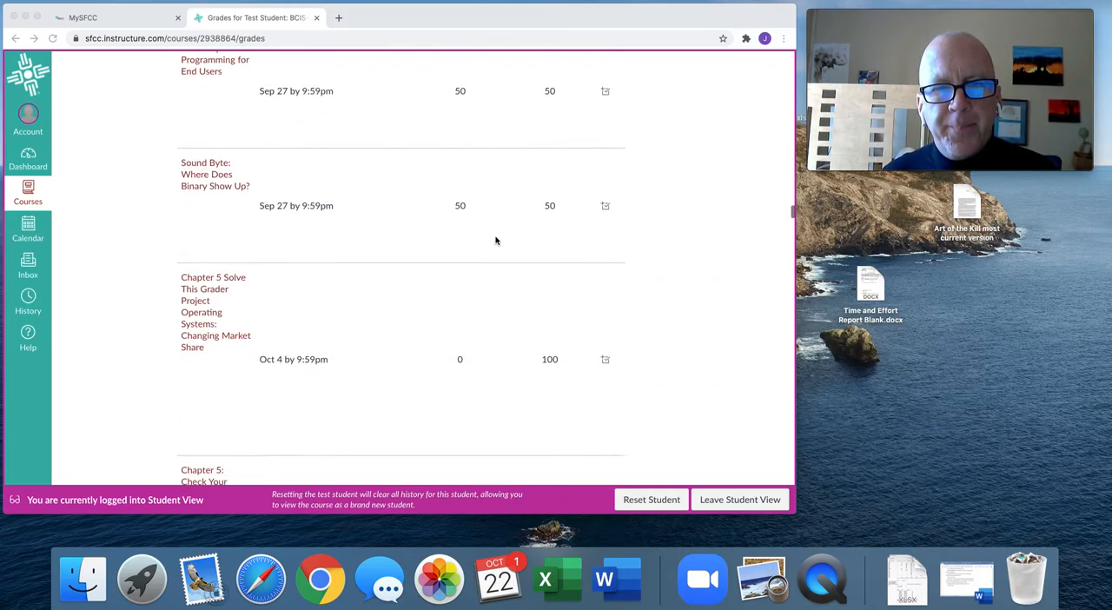
{"action": "scroll", "coordinate": [495, 241], "scroll_direction": "down", "scroll_amount": 20}
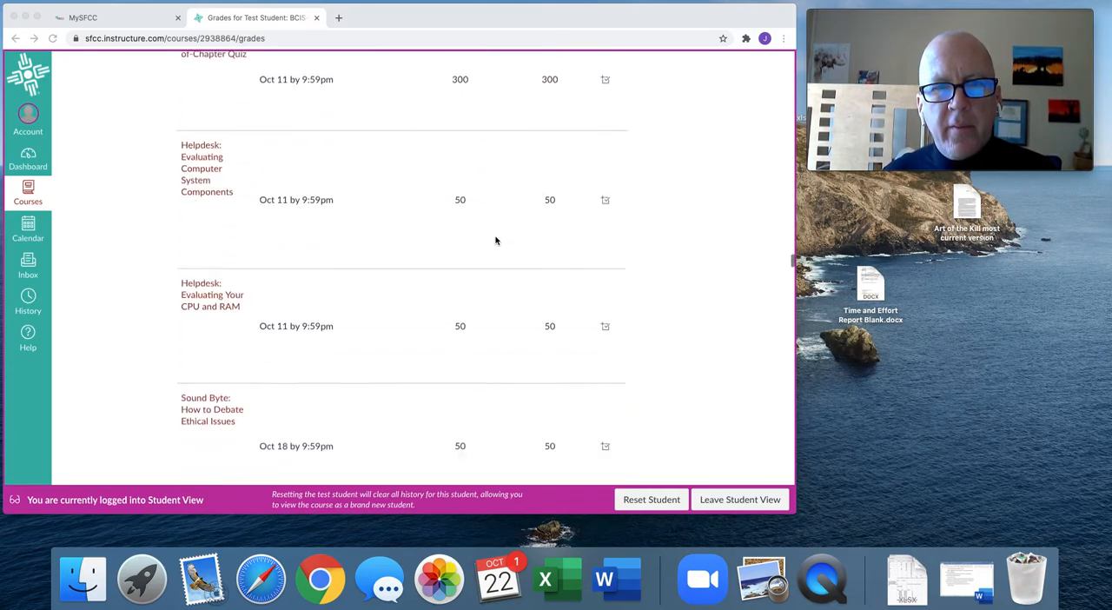
{"action": "scroll", "coordinate": [496, 240], "scroll_direction": "down", "scroll_amount": 3}
{"action": "scroll", "coordinate": [495, 241], "scroll_direction": "up", "scroll_amount": 8}
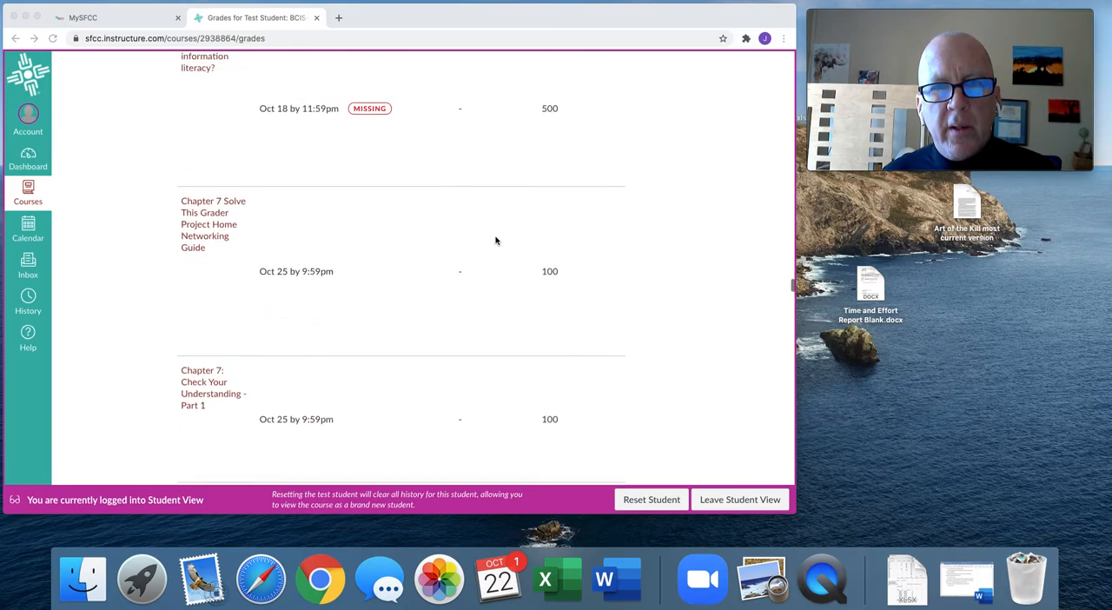
{"action": "scroll", "coordinate": [495, 241], "scroll_direction": "up", "scroll_amount": 2}
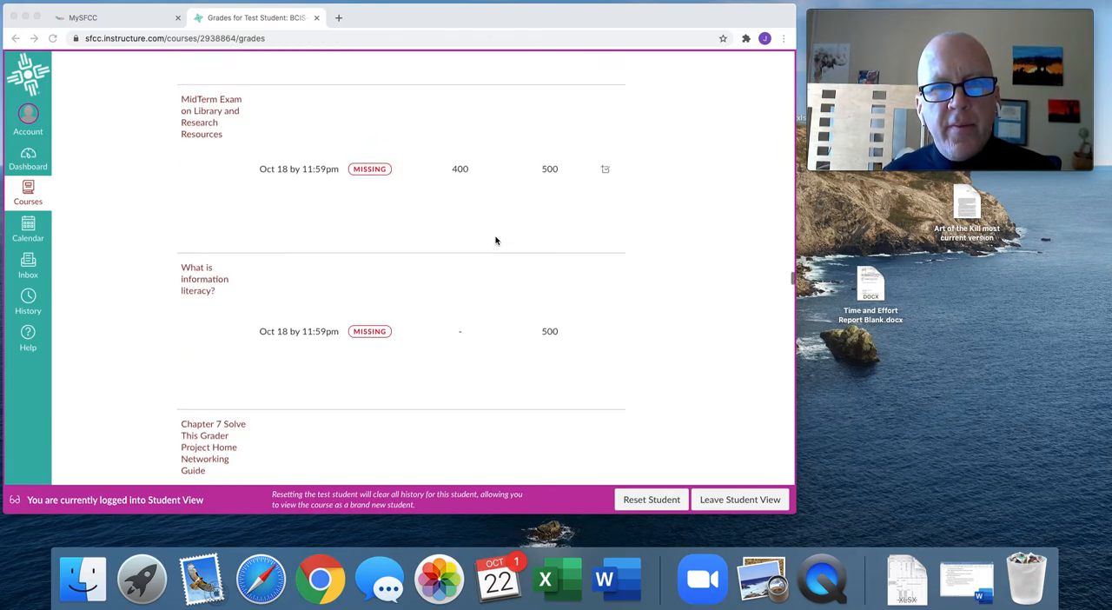
{"action": "left_click", "coordinate": [461, 339]}
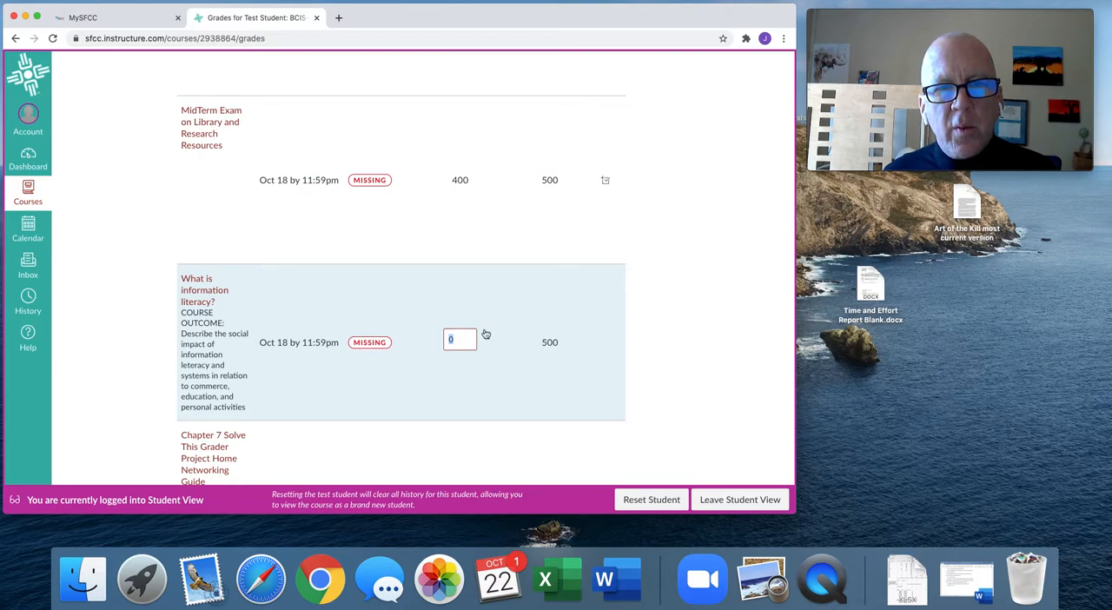
{"action": "type", "text": "300"}
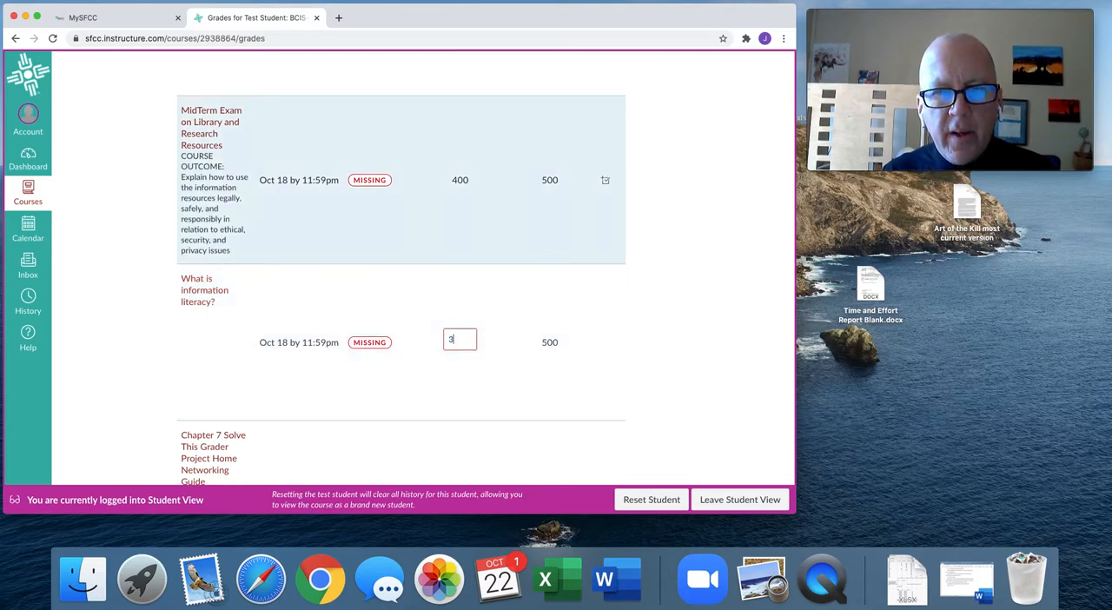
{"action": "left_click", "coordinate": [658, 380]}
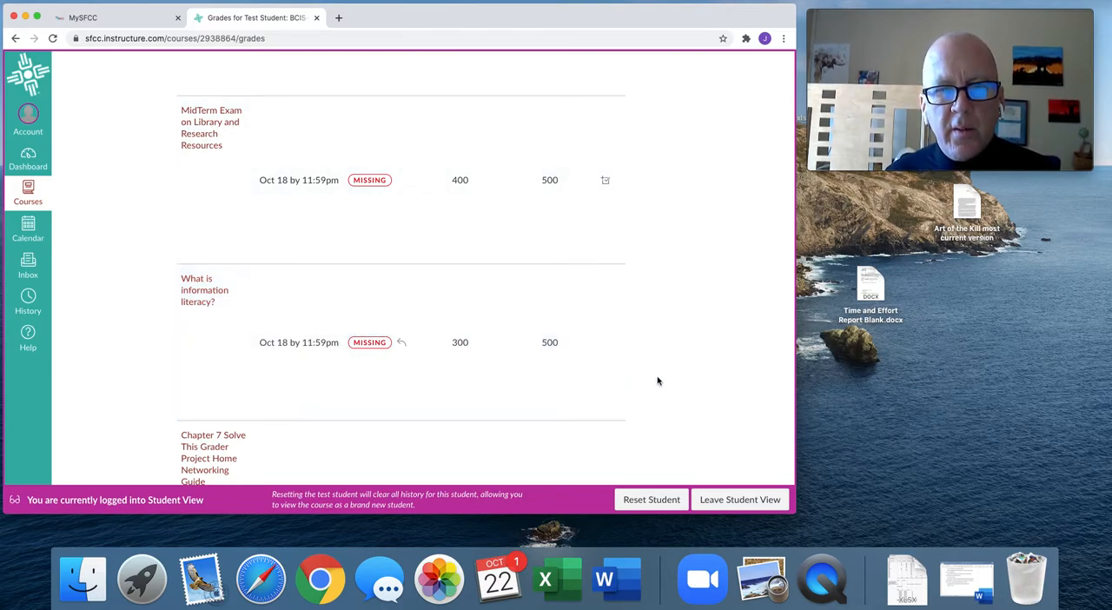
Enter a what-if score of 99 for the Chapter 7 Solve This Grader Project Home Networking Guide.
{"action": "scroll", "coordinate": [658, 380], "scroll_direction": "down", "scroll_amount": 5}
{"action": "scroll", "coordinate": [658, 380], "scroll_direction": "down", "scroll_amount": 2}
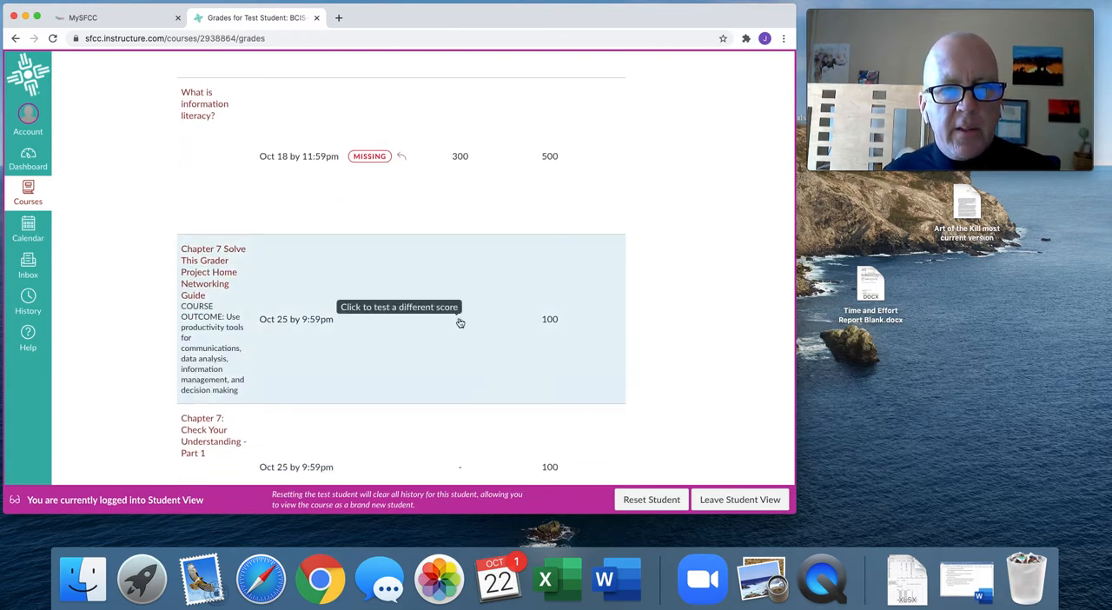
{"action": "left_click", "coordinate": [460, 320]}
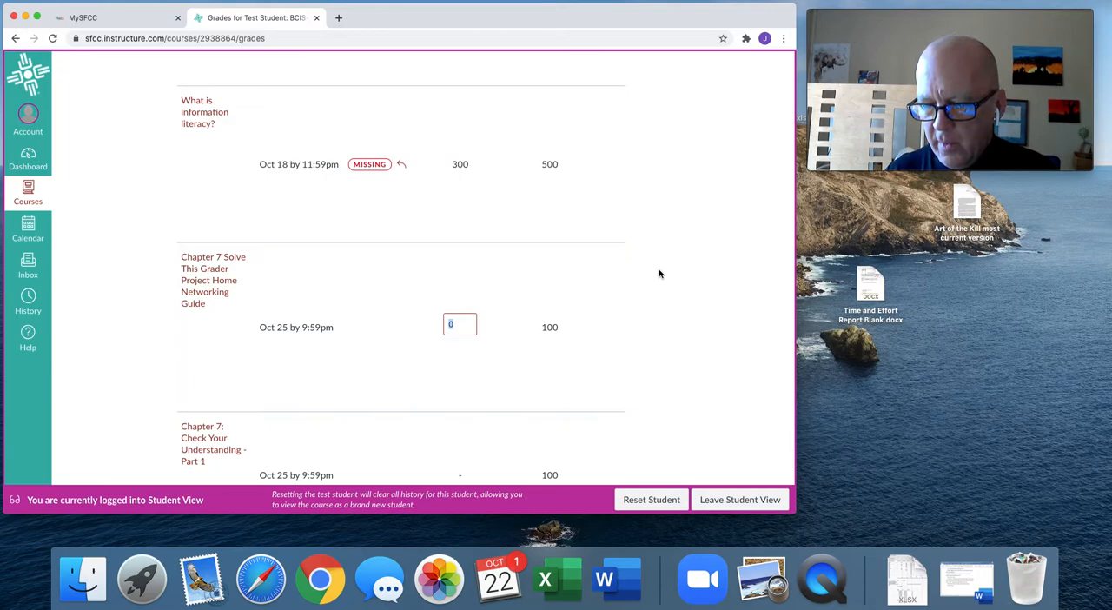
{"action": "type", "text": "99"}
{"action": "key", "text": "Return"}
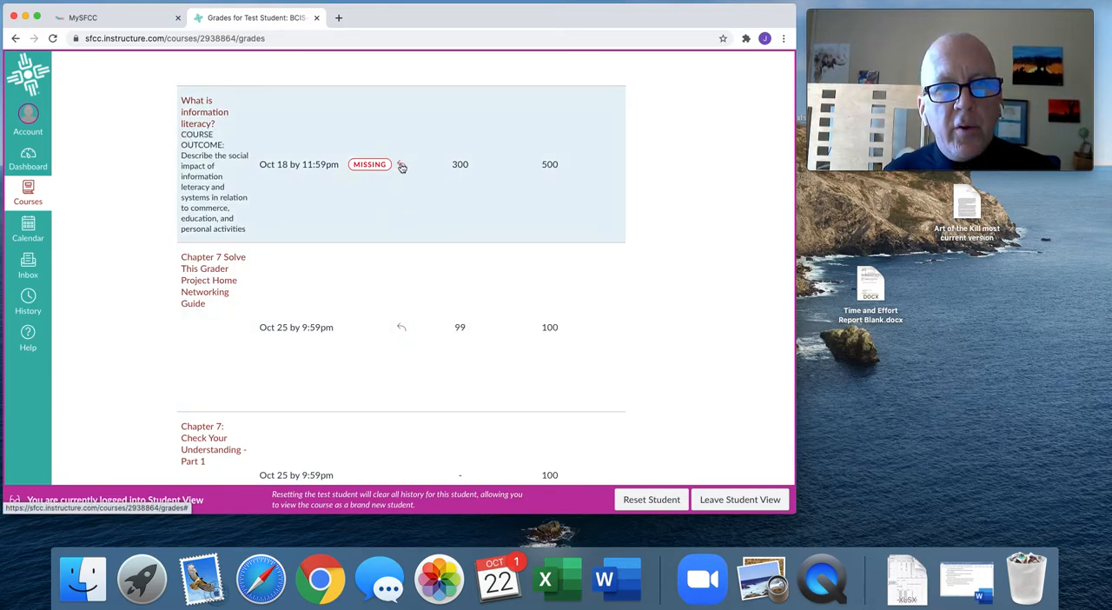
Examine the remaining assignments in the grades list and the course total with the what-if scores included.
{"action": "scroll", "coordinate": [654, 288], "scroll_direction": "down", "scroll_amount": 5}
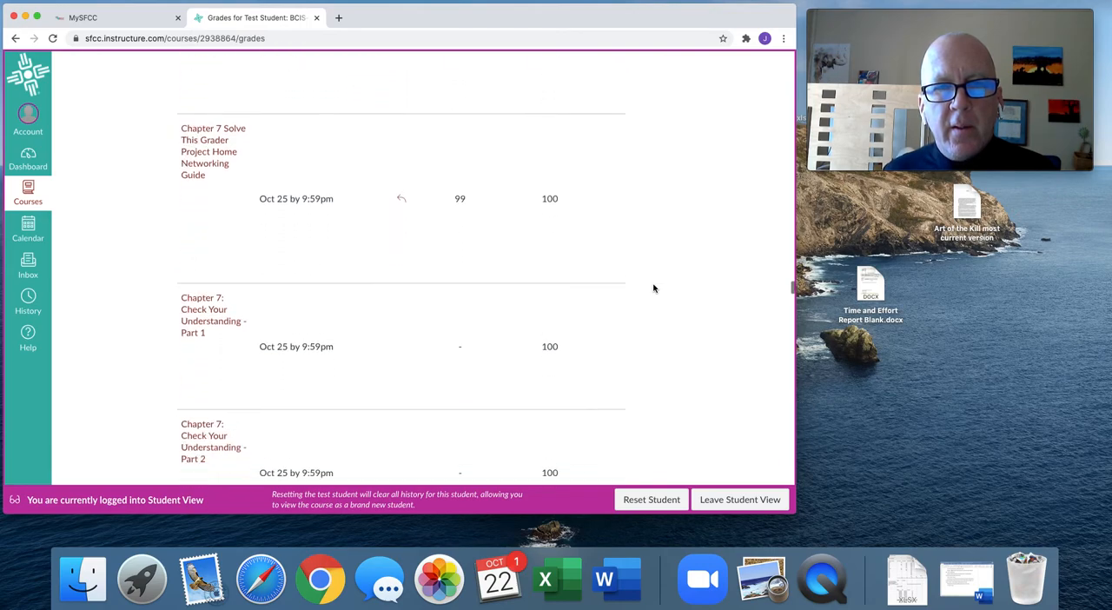
{"action": "scroll", "coordinate": [653, 289], "scroll_direction": "down", "scroll_amount": 10}
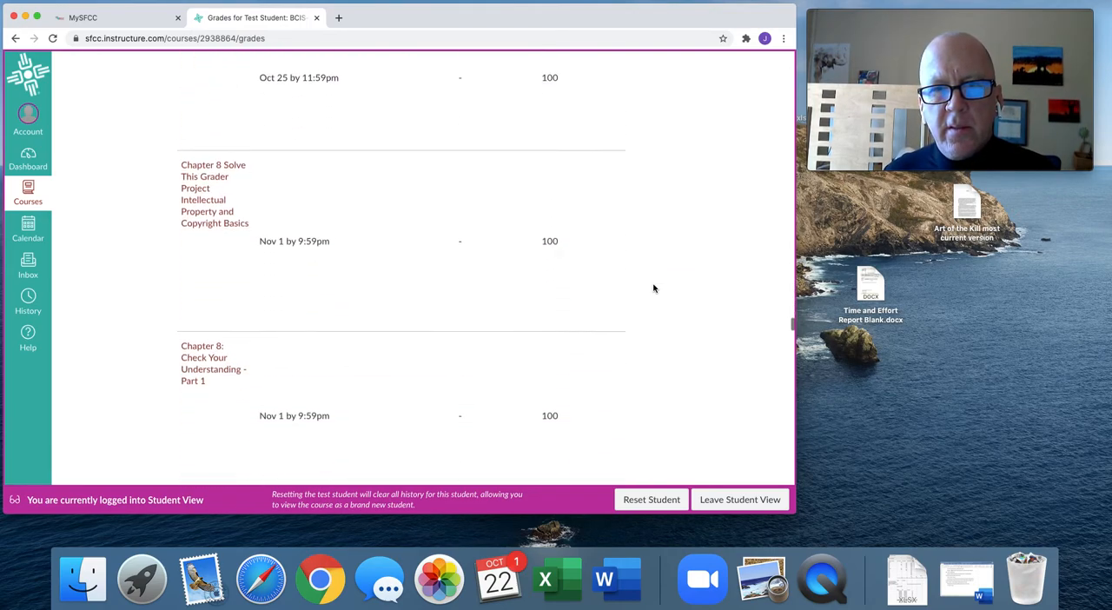
{"action": "scroll", "coordinate": [654, 288], "scroll_direction": "down", "scroll_amount": 4}
{"action": "scroll", "coordinate": [654, 289], "scroll_direction": "up", "scroll_amount": 10}
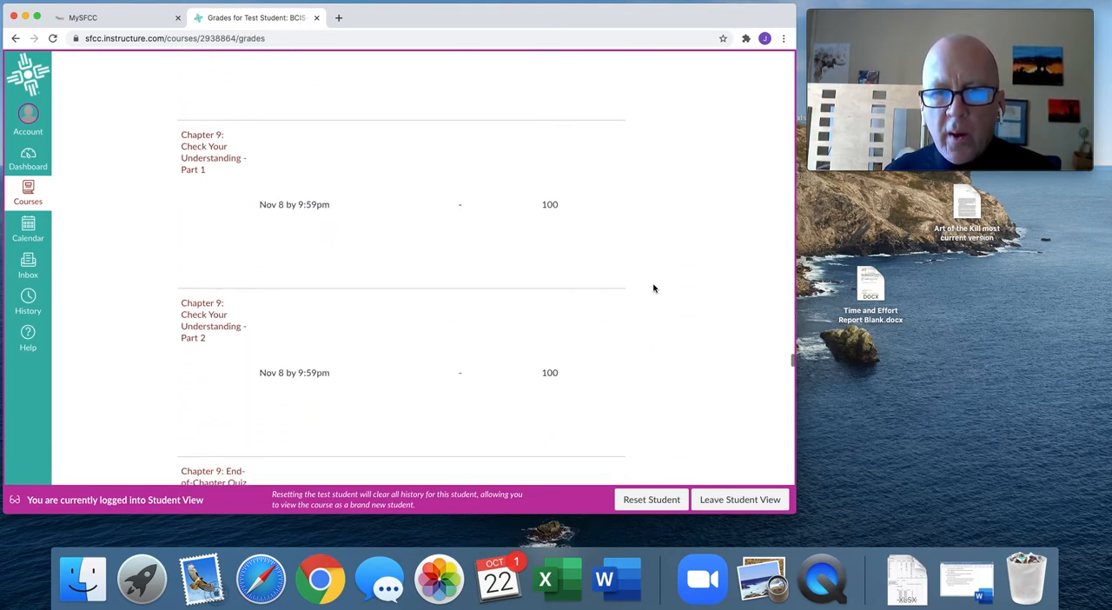
{"action": "scroll", "coordinate": [654, 289], "scroll_direction": "up", "scroll_amount": 10}
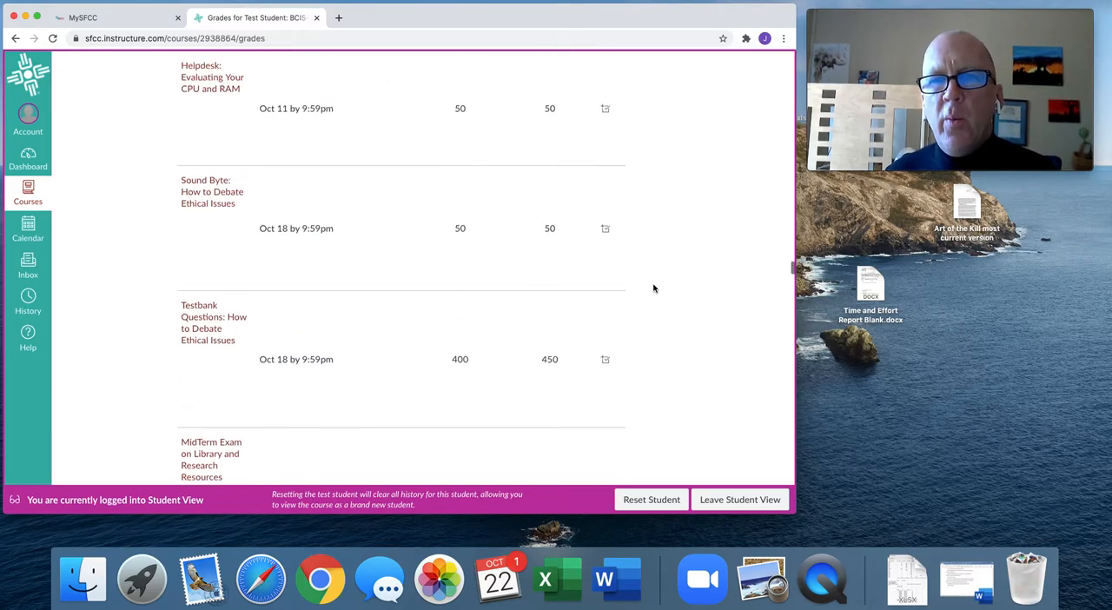
{"action": "scroll", "coordinate": [653, 289], "scroll_direction": "up", "scroll_amount": 10}
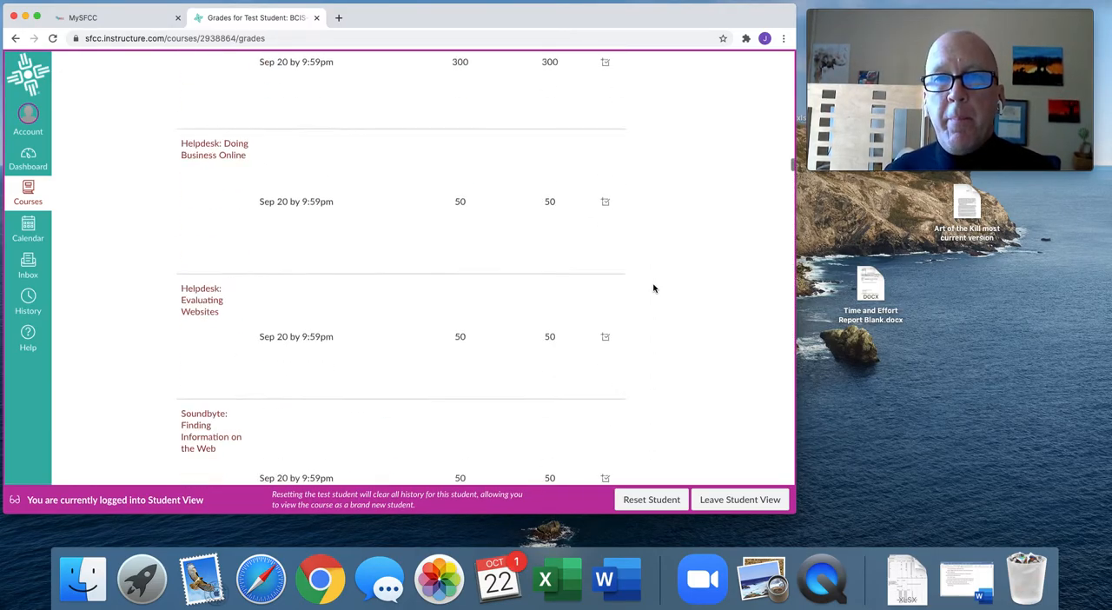
{"action": "scroll", "coordinate": [654, 289], "scroll_direction": "up", "scroll_amount": 3}
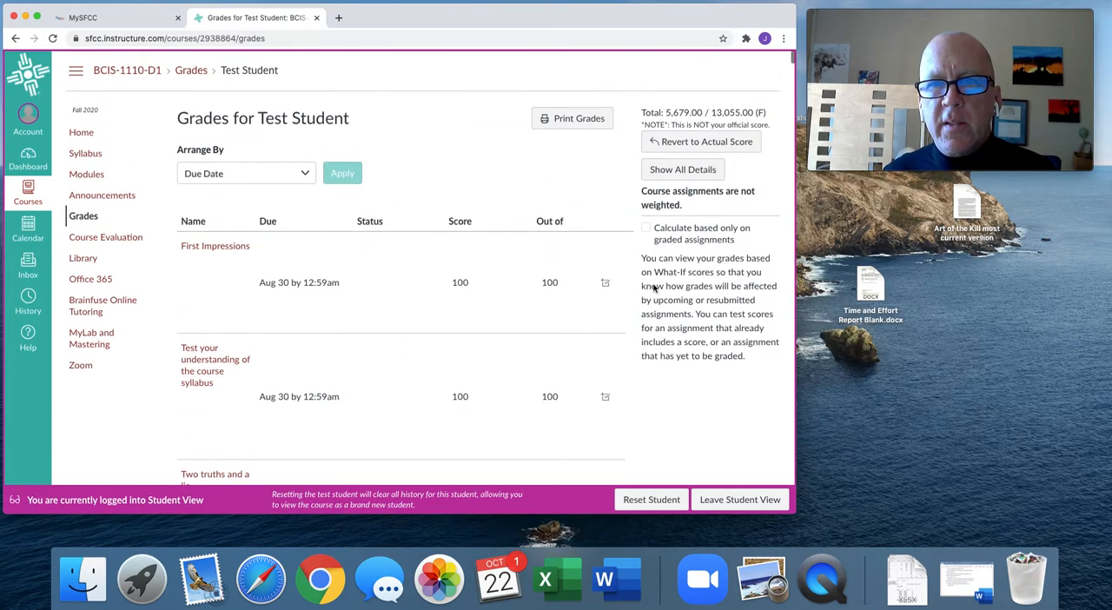
{"action": "scroll", "coordinate": [654, 285], "scroll_direction": "down", "scroll_amount": 5}
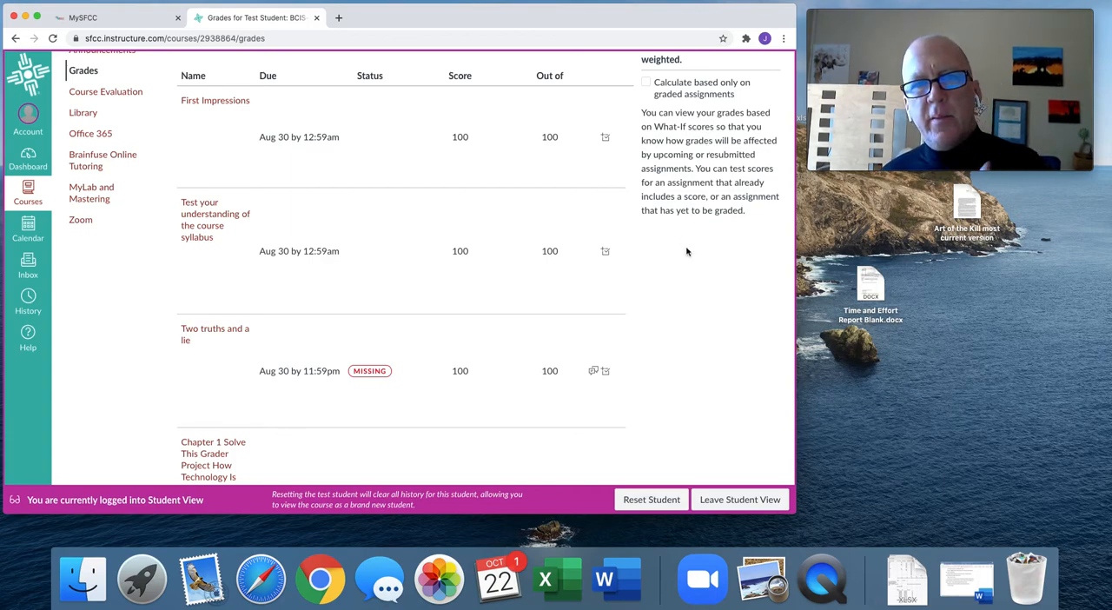
{"action": "scroll", "coordinate": [685, 247], "scroll_direction": "up", "scroll_amount": 5}
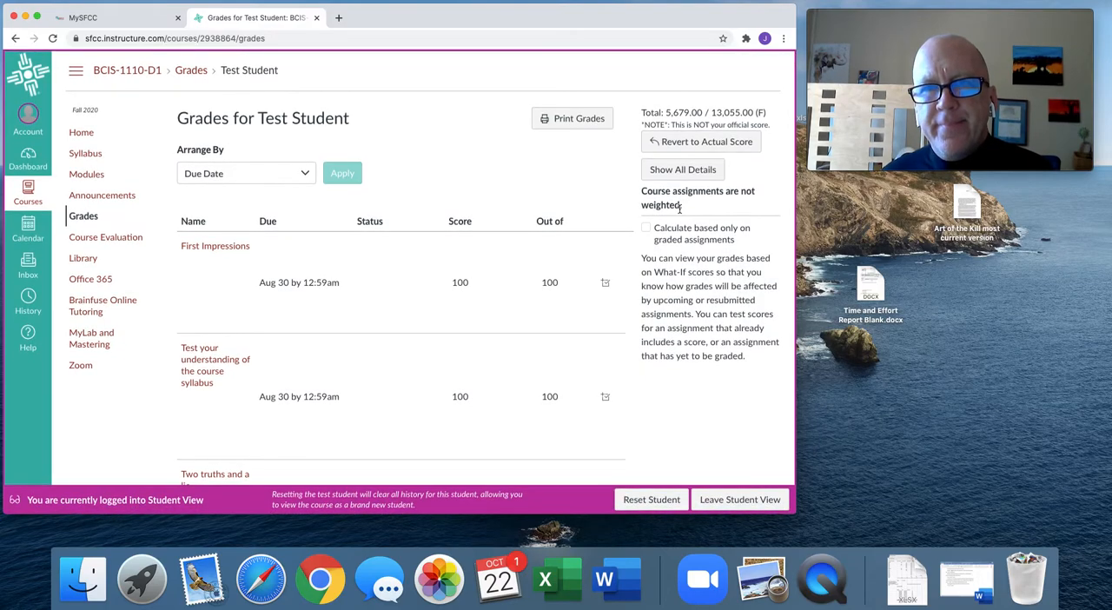
Revert the what-if scores to the actual scores and calculate the total based only on graded assignments.
{"action": "left_click", "coordinate": [700, 142]}
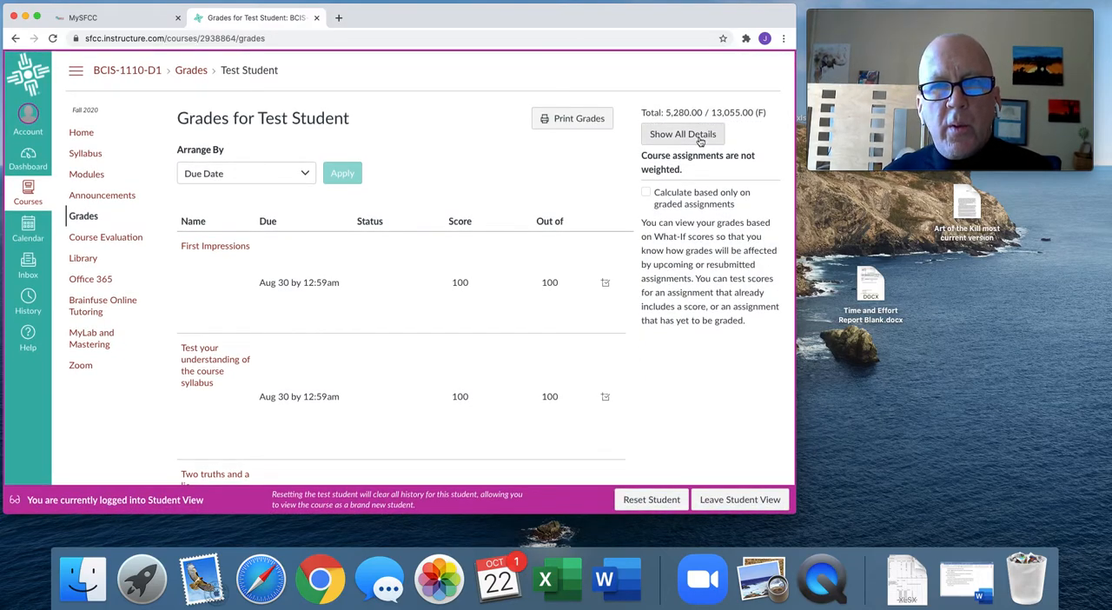
{"action": "left_click", "coordinate": [646, 192]}
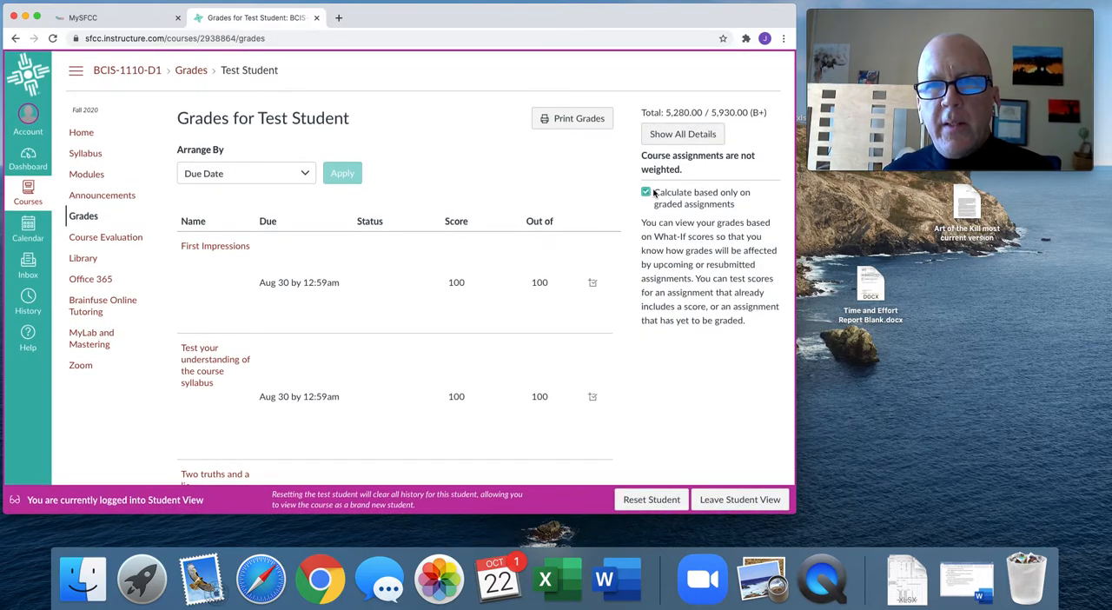